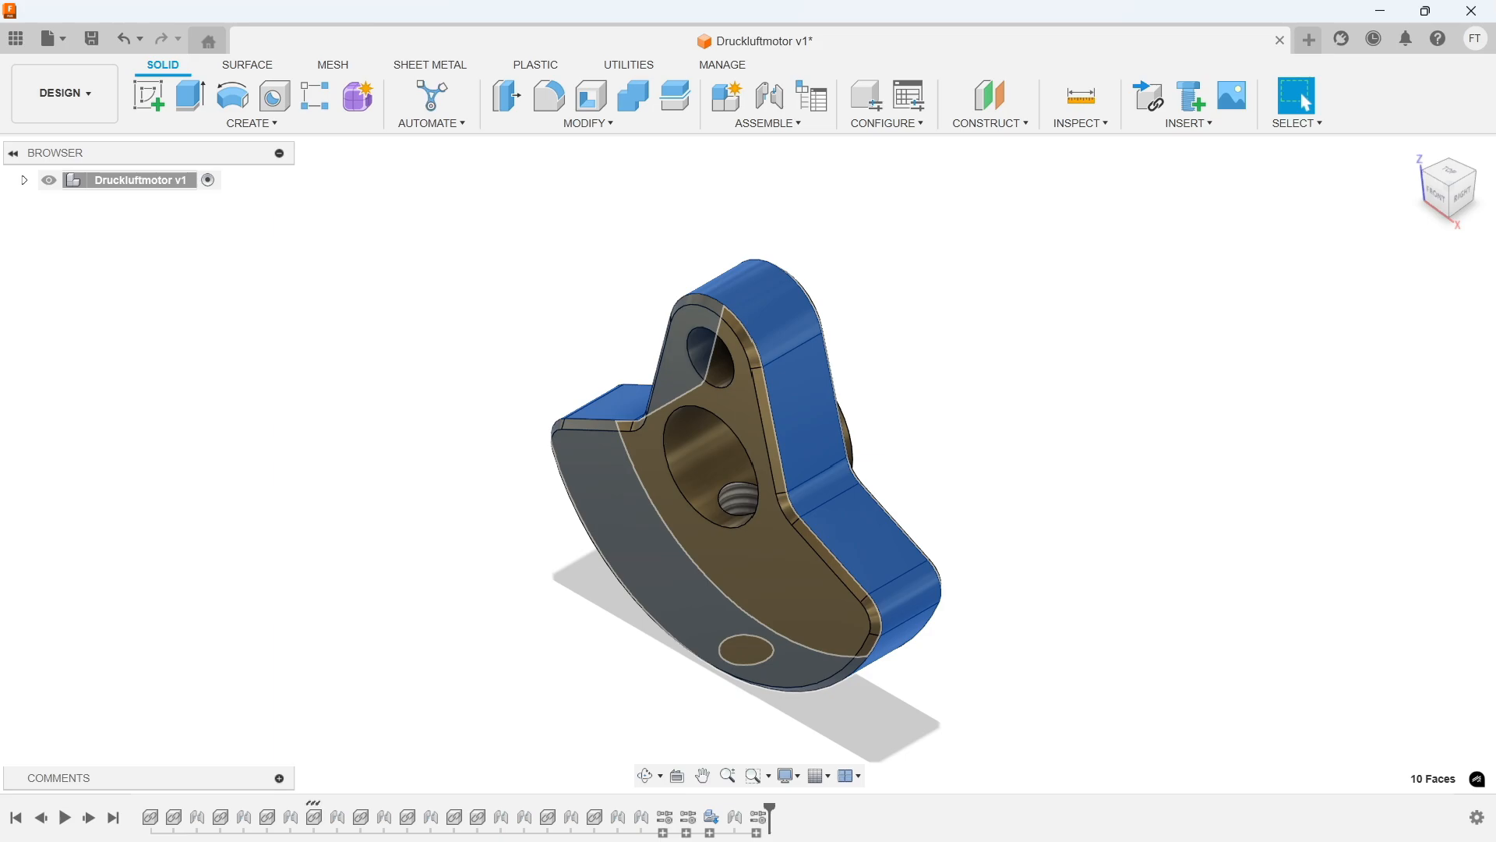
Step: Create a new design and start a sketch on the front plane
{"action": "key", "text": "Escape"}
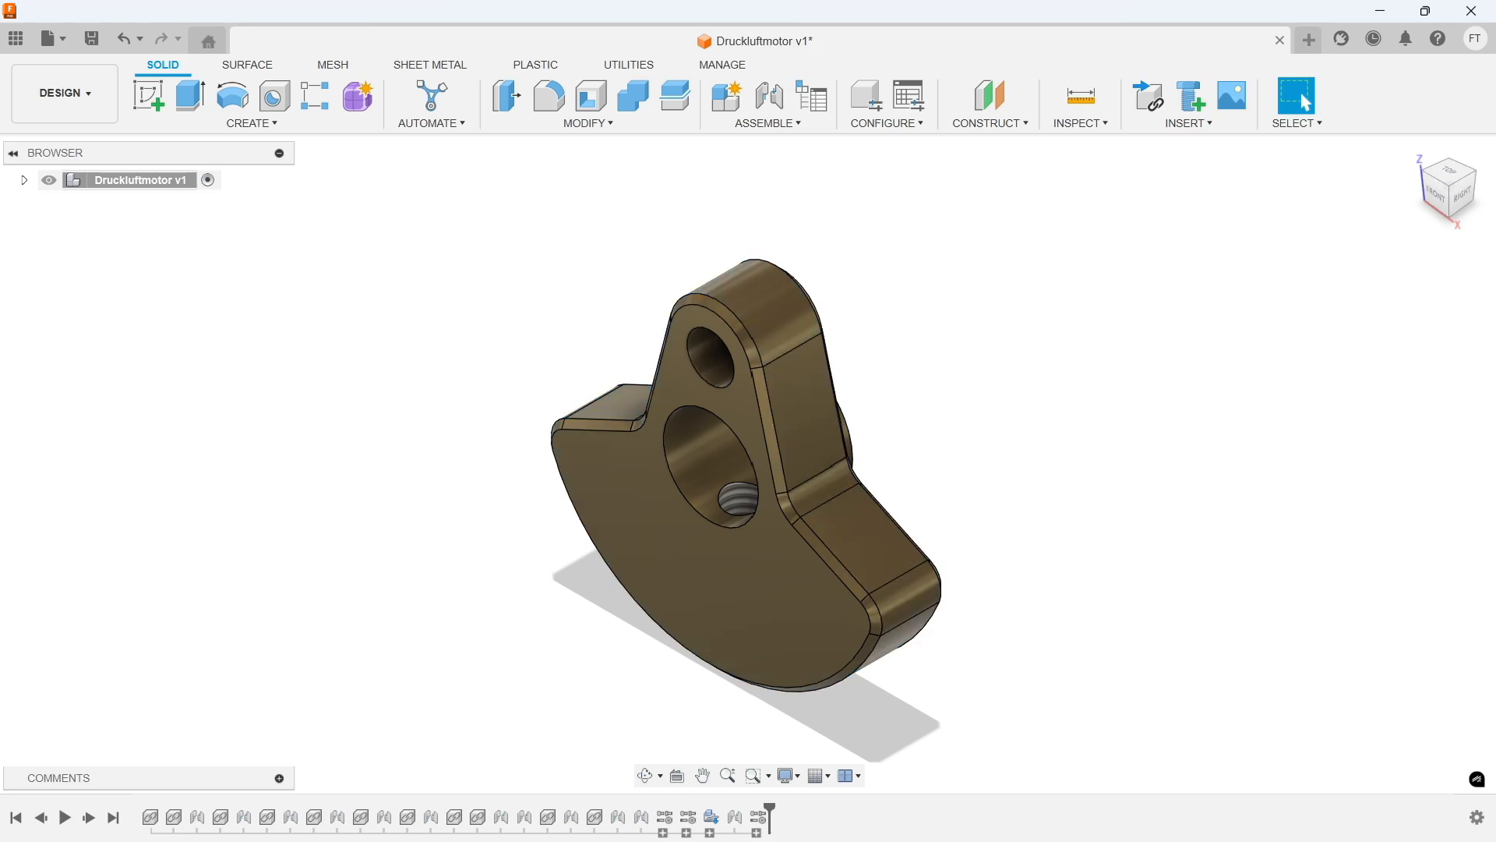
{"action": "left_click", "coordinate": [1309, 41]}
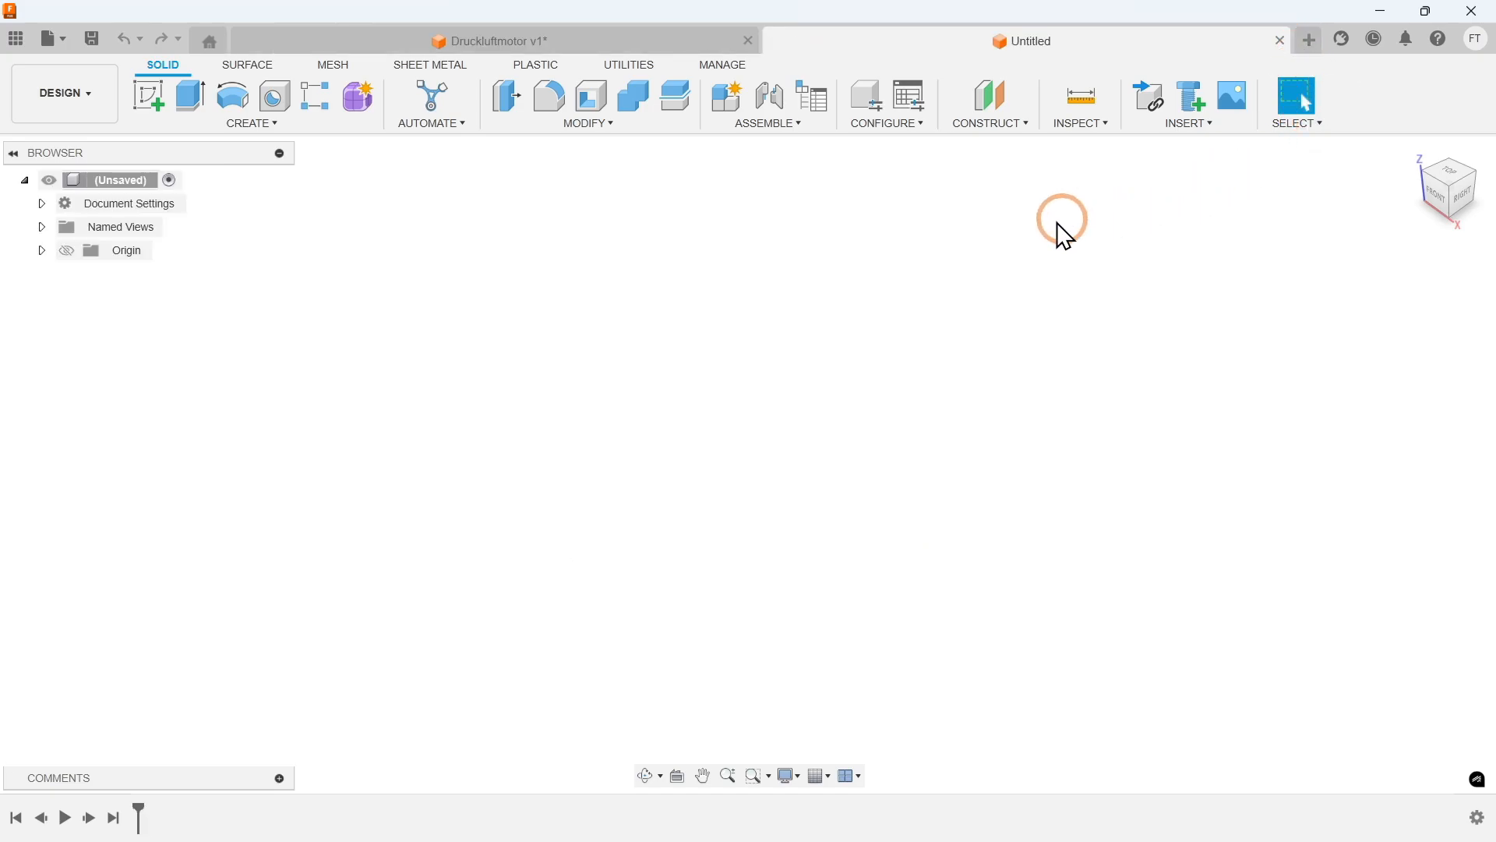
{"action": "left_click", "coordinate": [275, 123]}
{"action": "left_click", "coordinate": [241, 160]}
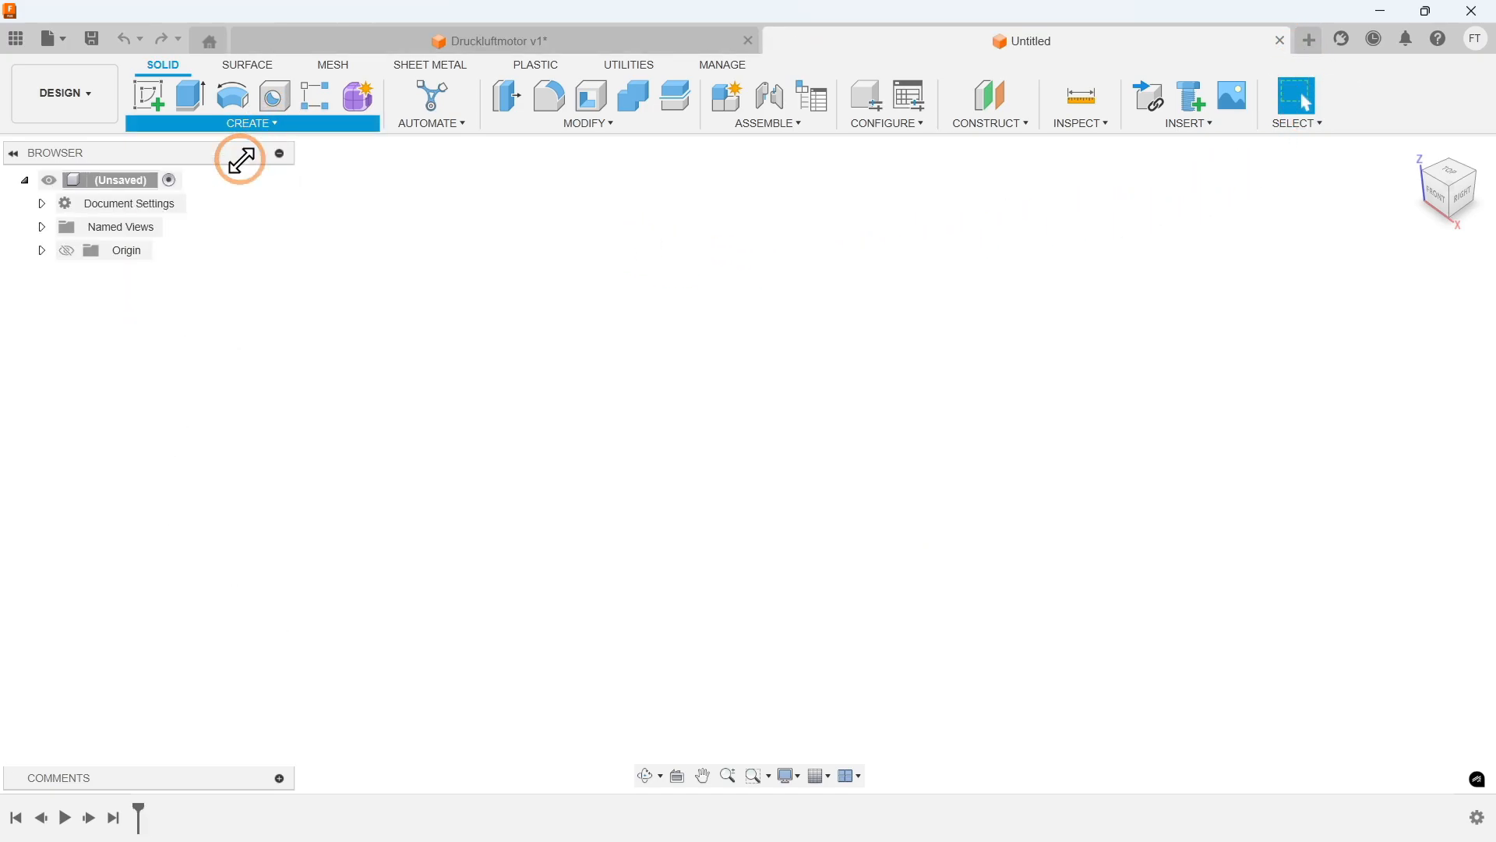
{"action": "left_click", "coordinate": [775, 419]}
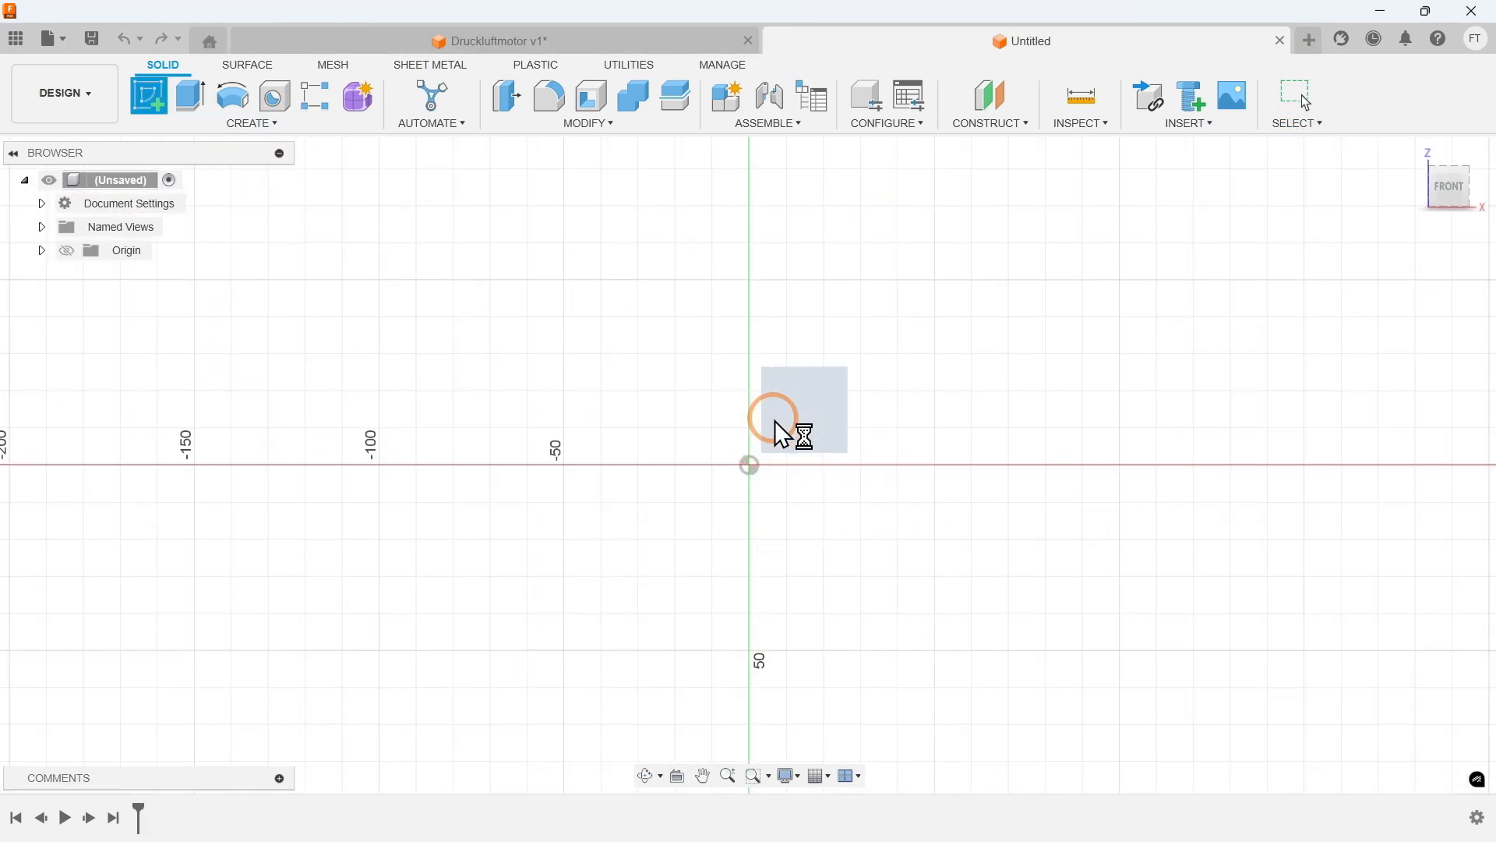
Step: Sketch a 30 mm diameter circle centred on the origin
{"action": "left_click", "coordinate": [250, 125]}
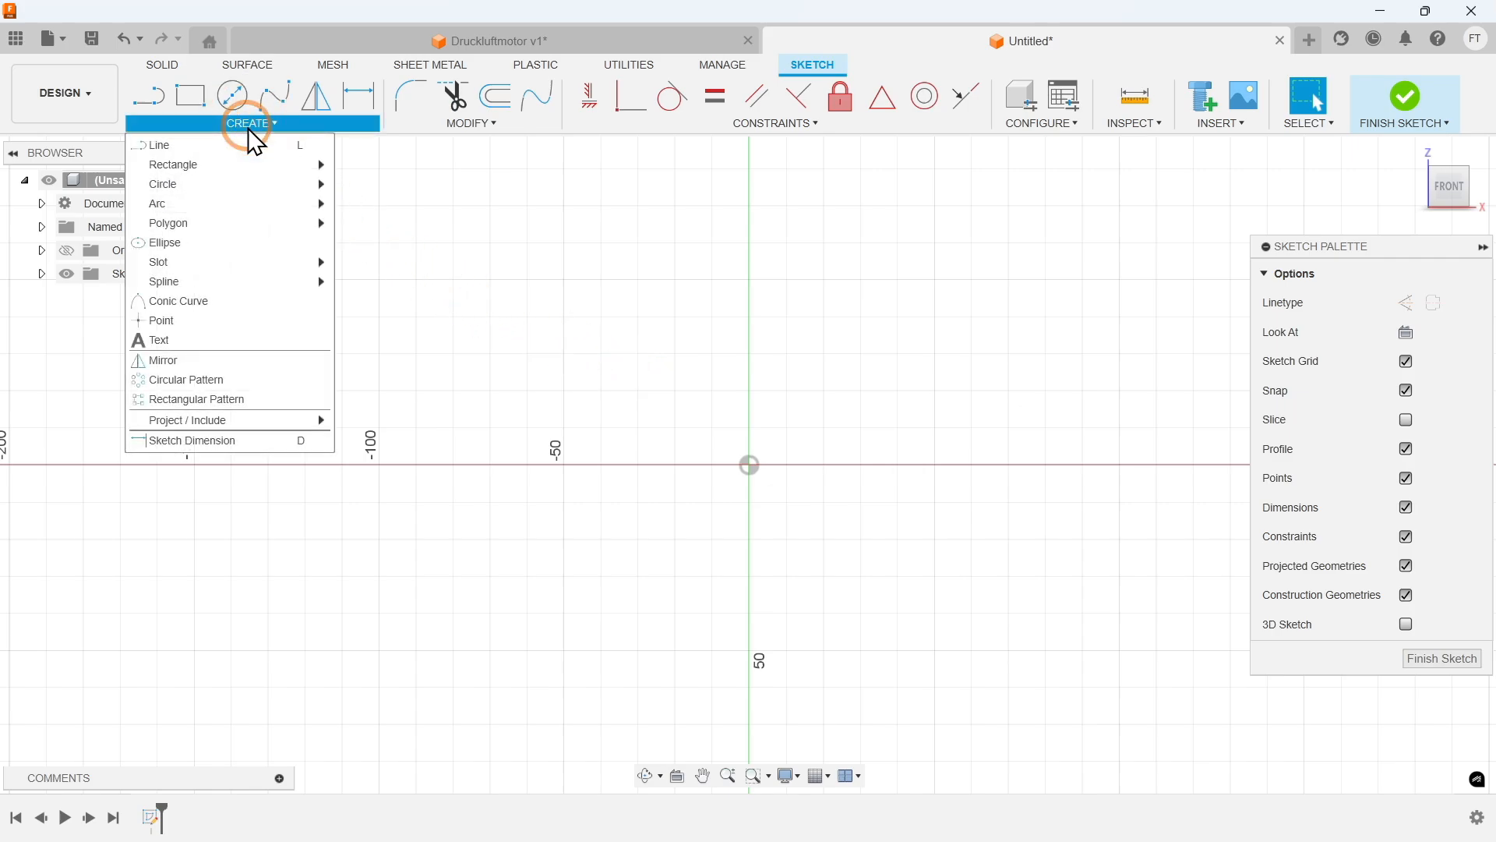
{"action": "mouse_move", "coordinate": [257, 181]}
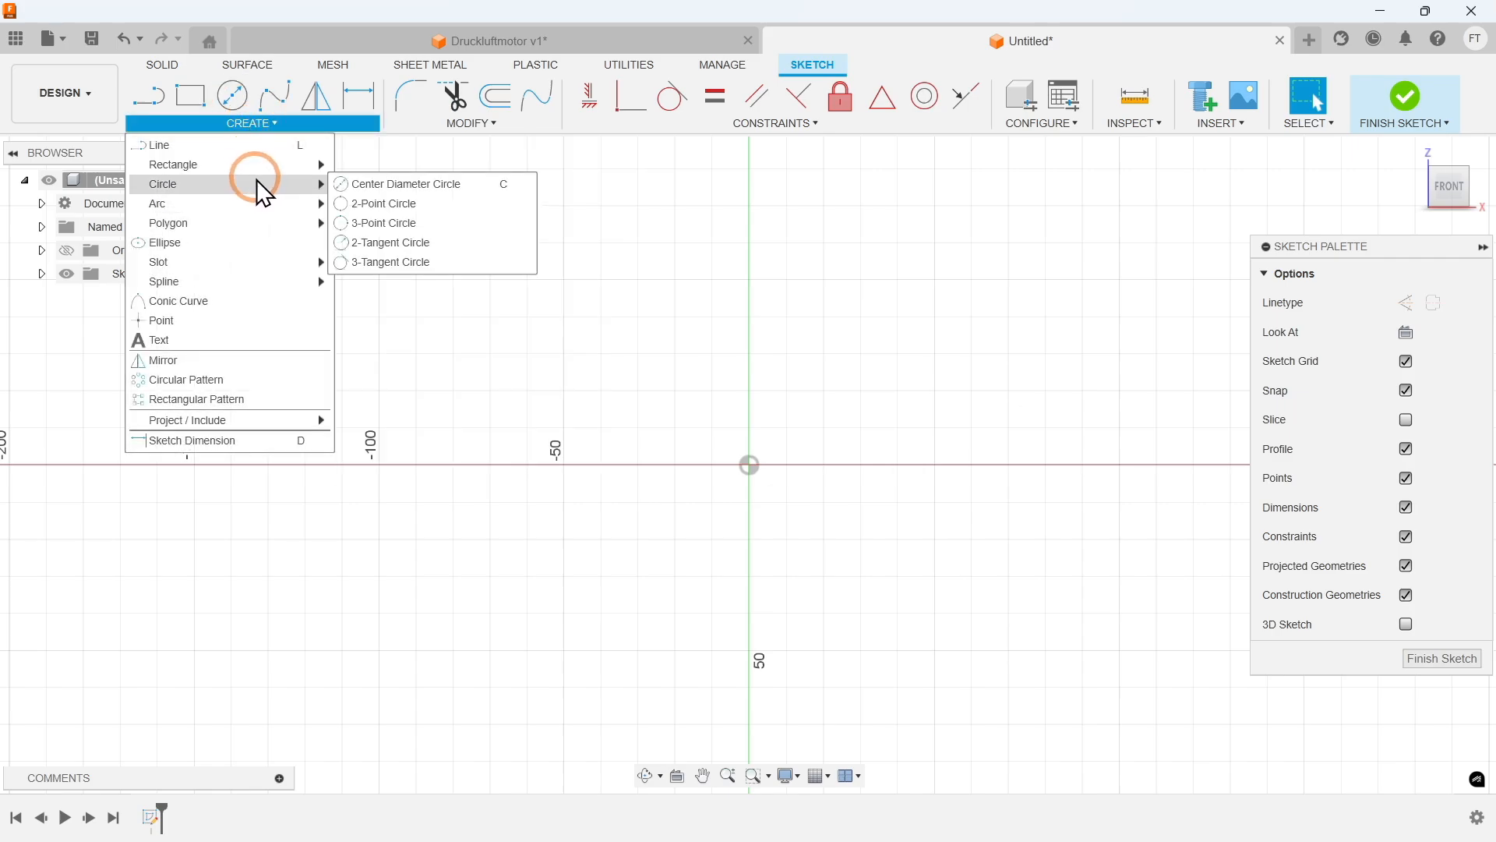
{"action": "left_click", "coordinate": [394, 186]}
{"action": "left_click", "coordinate": [749, 465]}
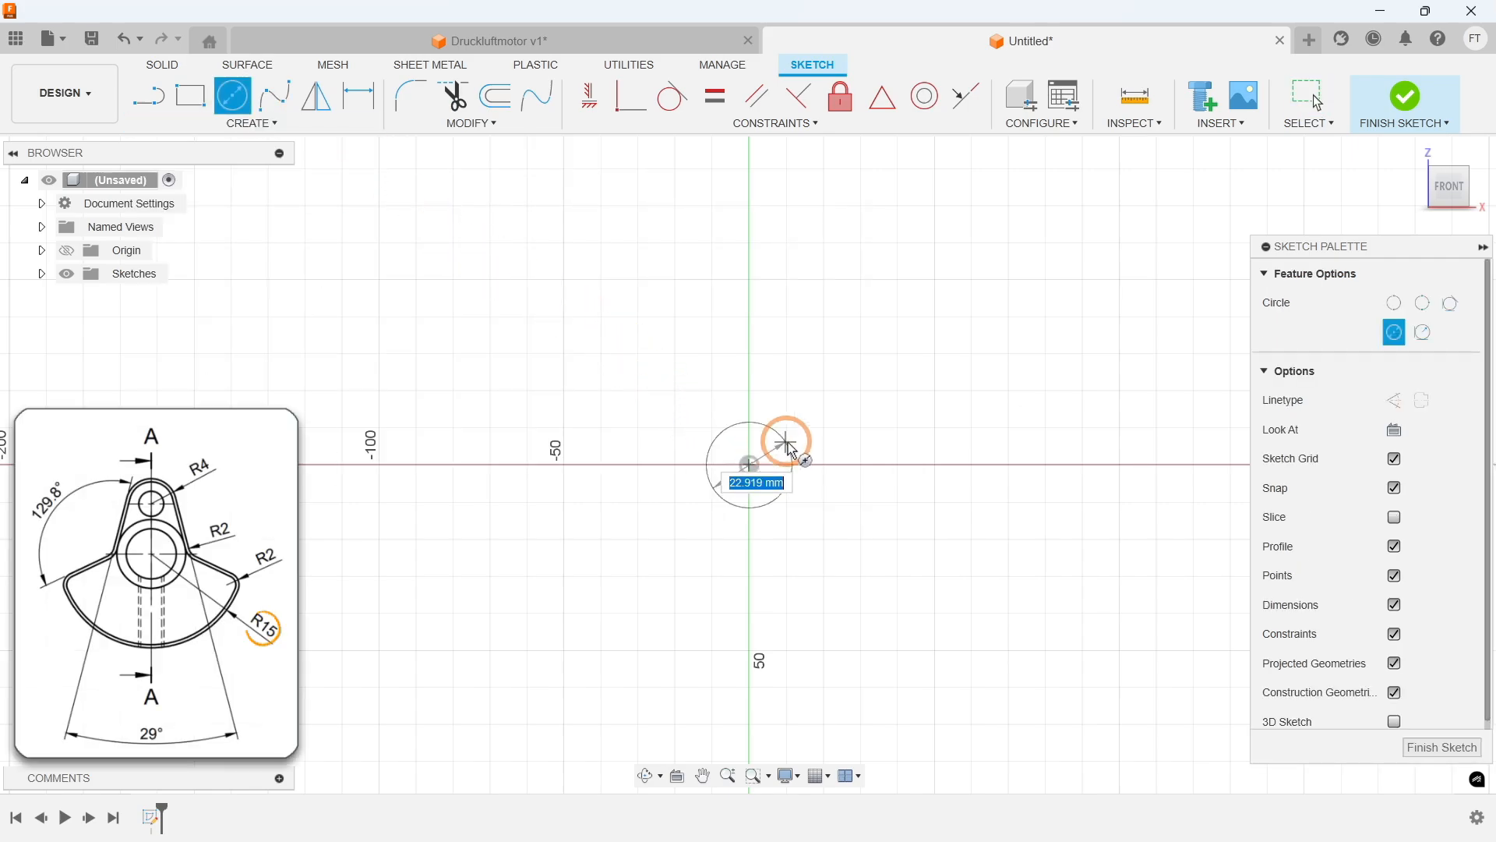
{"action": "key", "text": "Return"}
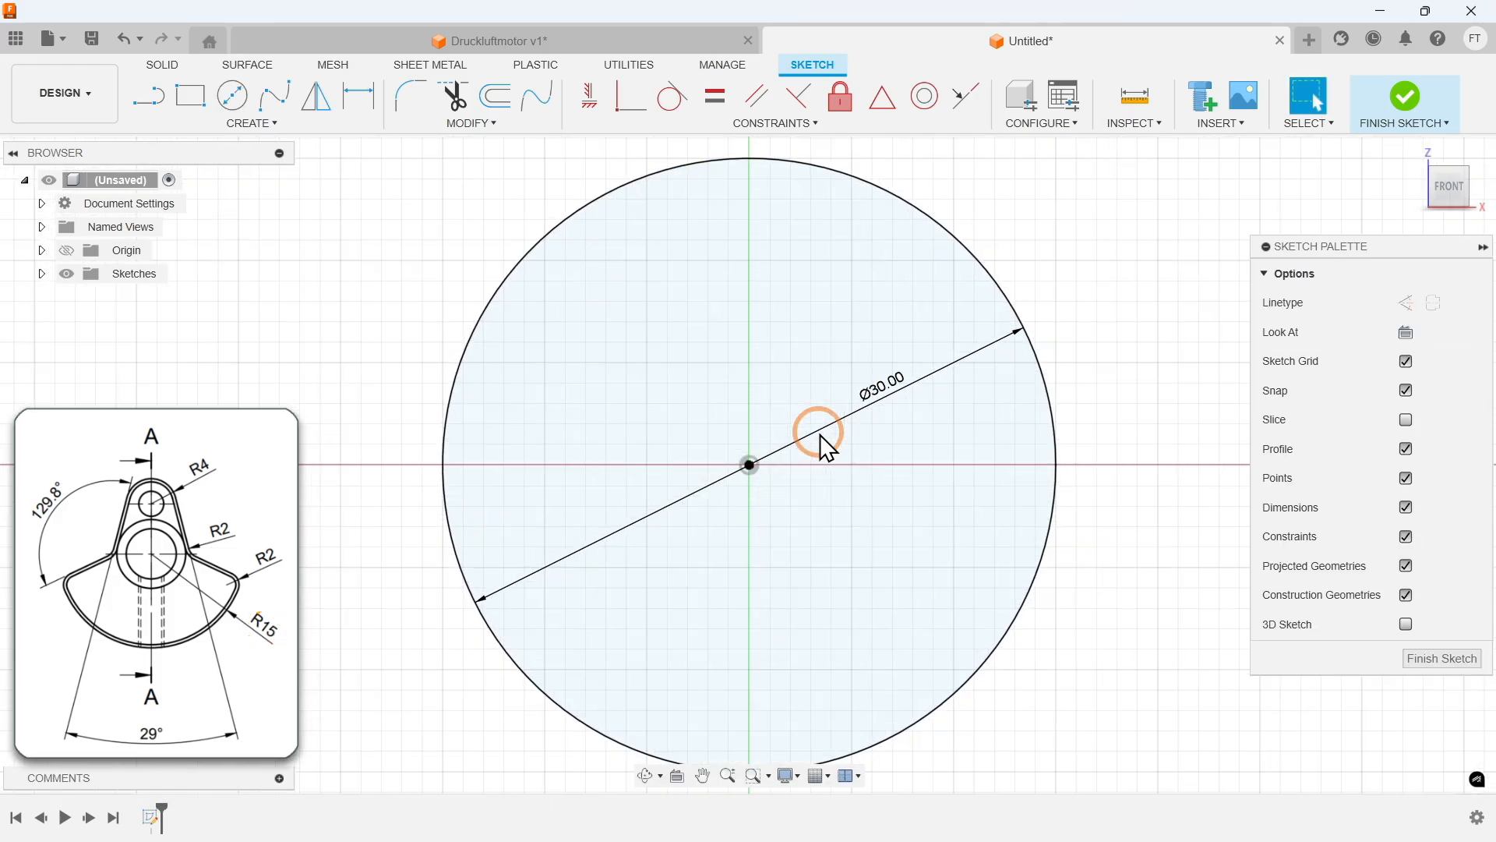
Step: Sketch an 8 mm diameter circle centred on the origin, inside the large circle
{"action": "left_click", "coordinate": [222, 124]}
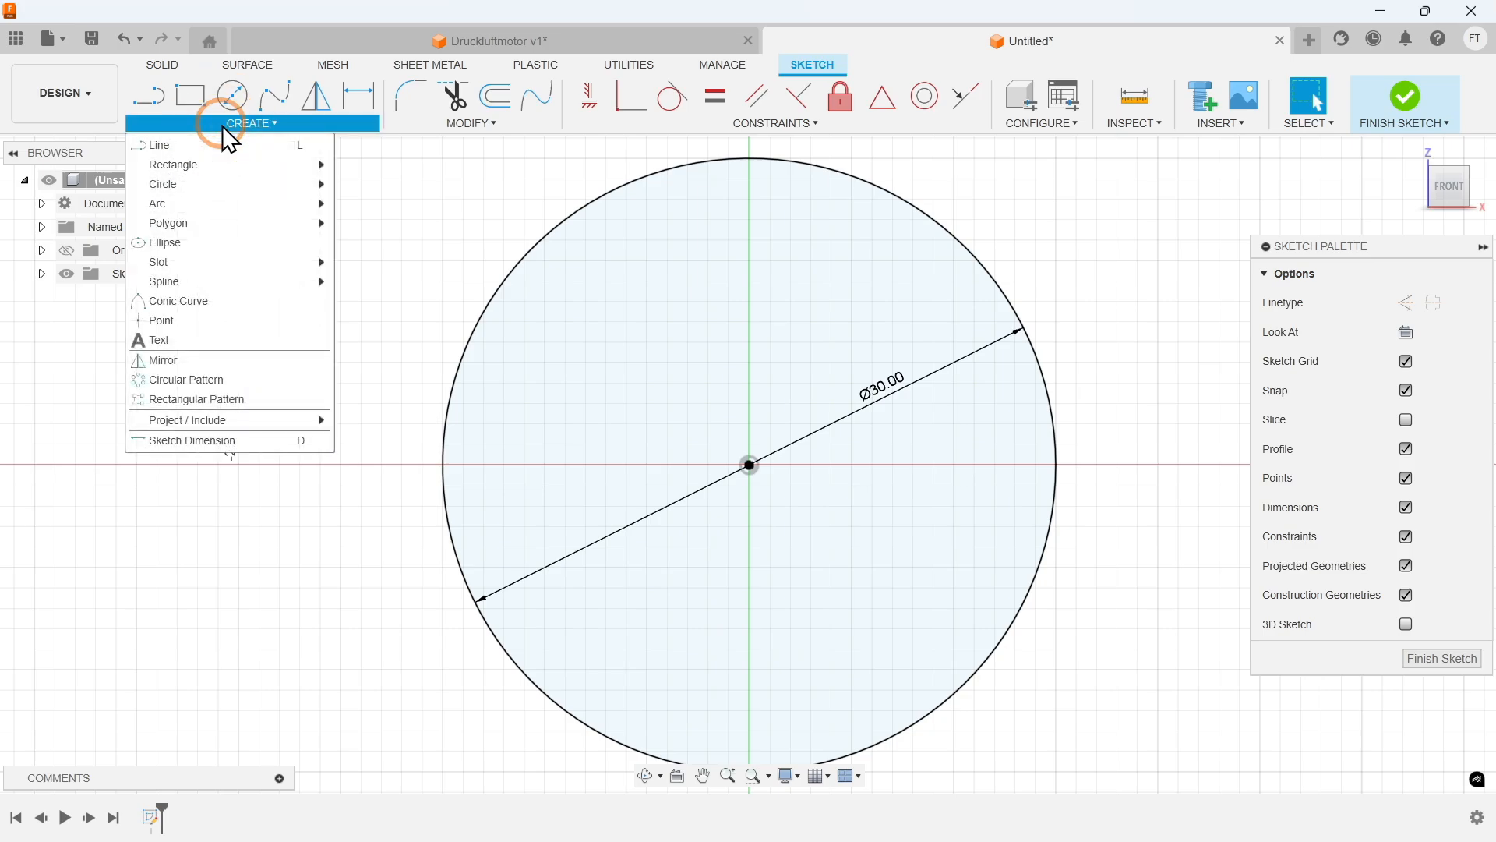
{"action": "mouse_move", "coordinate": [217, 183]}
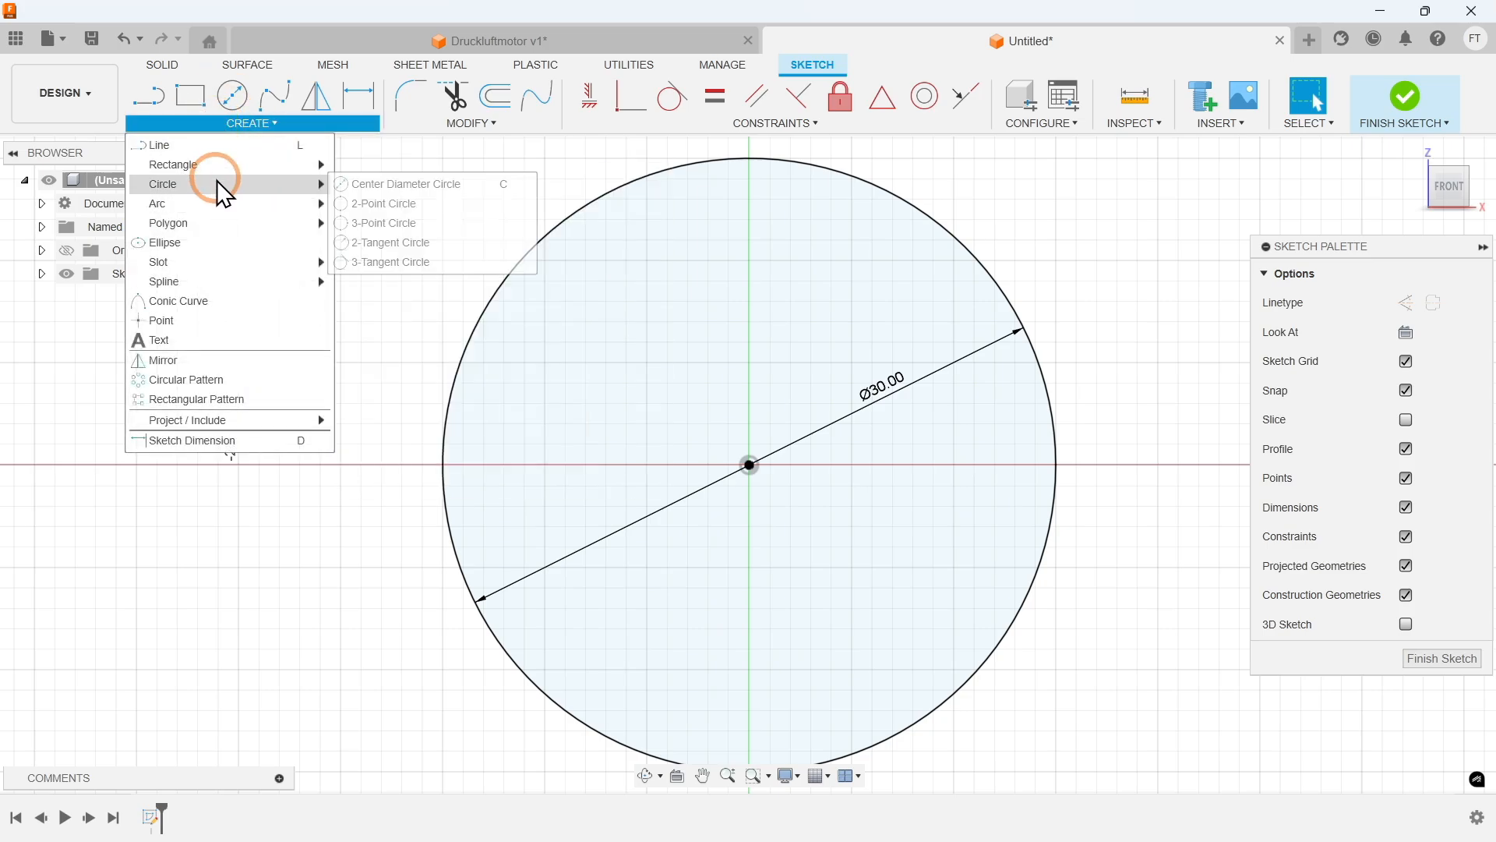
{"action": "left_click", "coordinate": [396, 184]}
{"action": "left_click", "coordinate": [749, 464]}
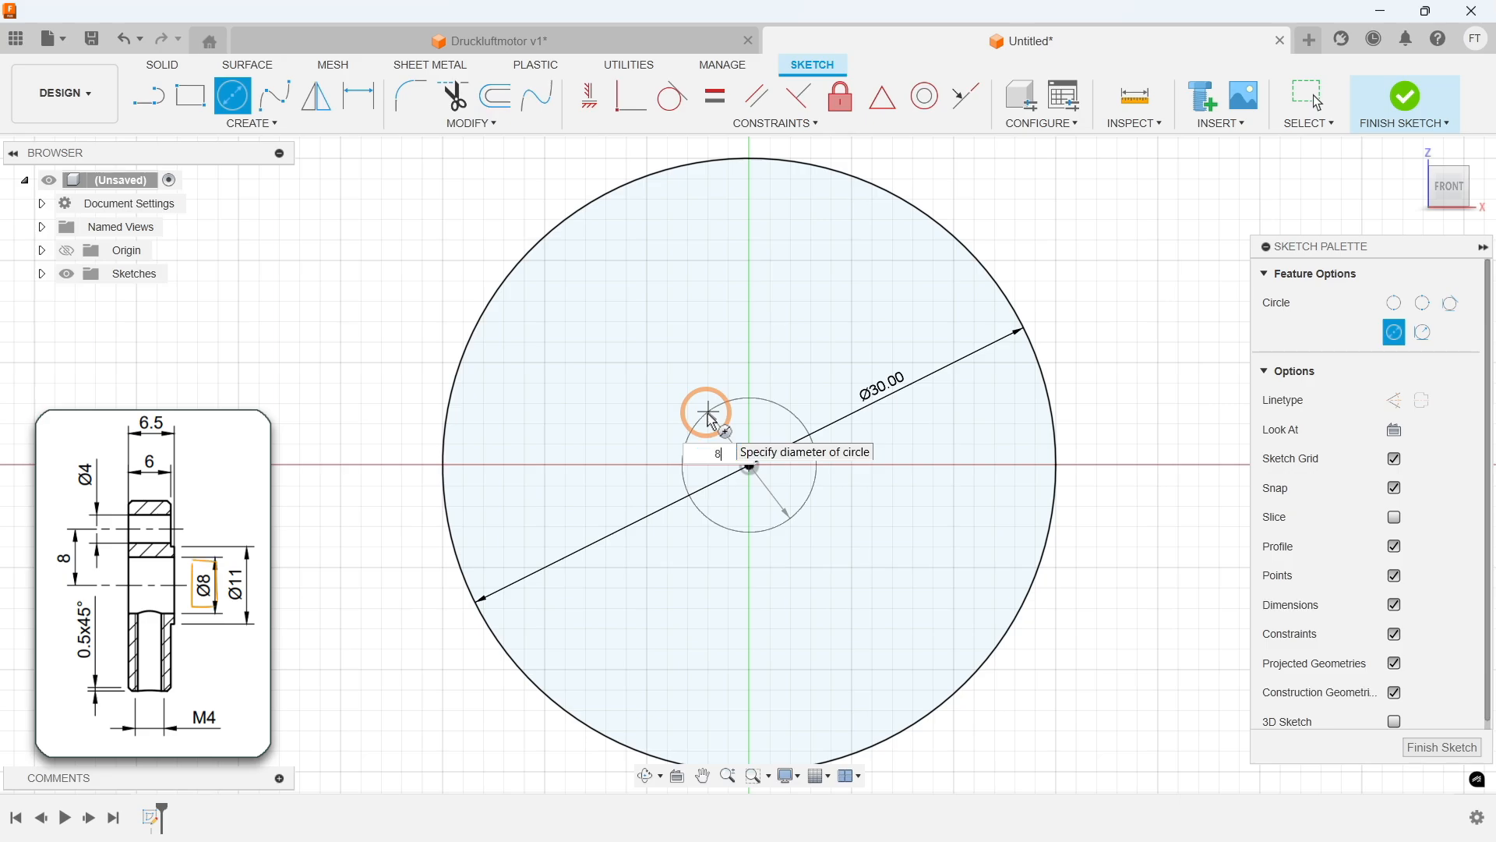
{"action": "key", "text": "Return"}
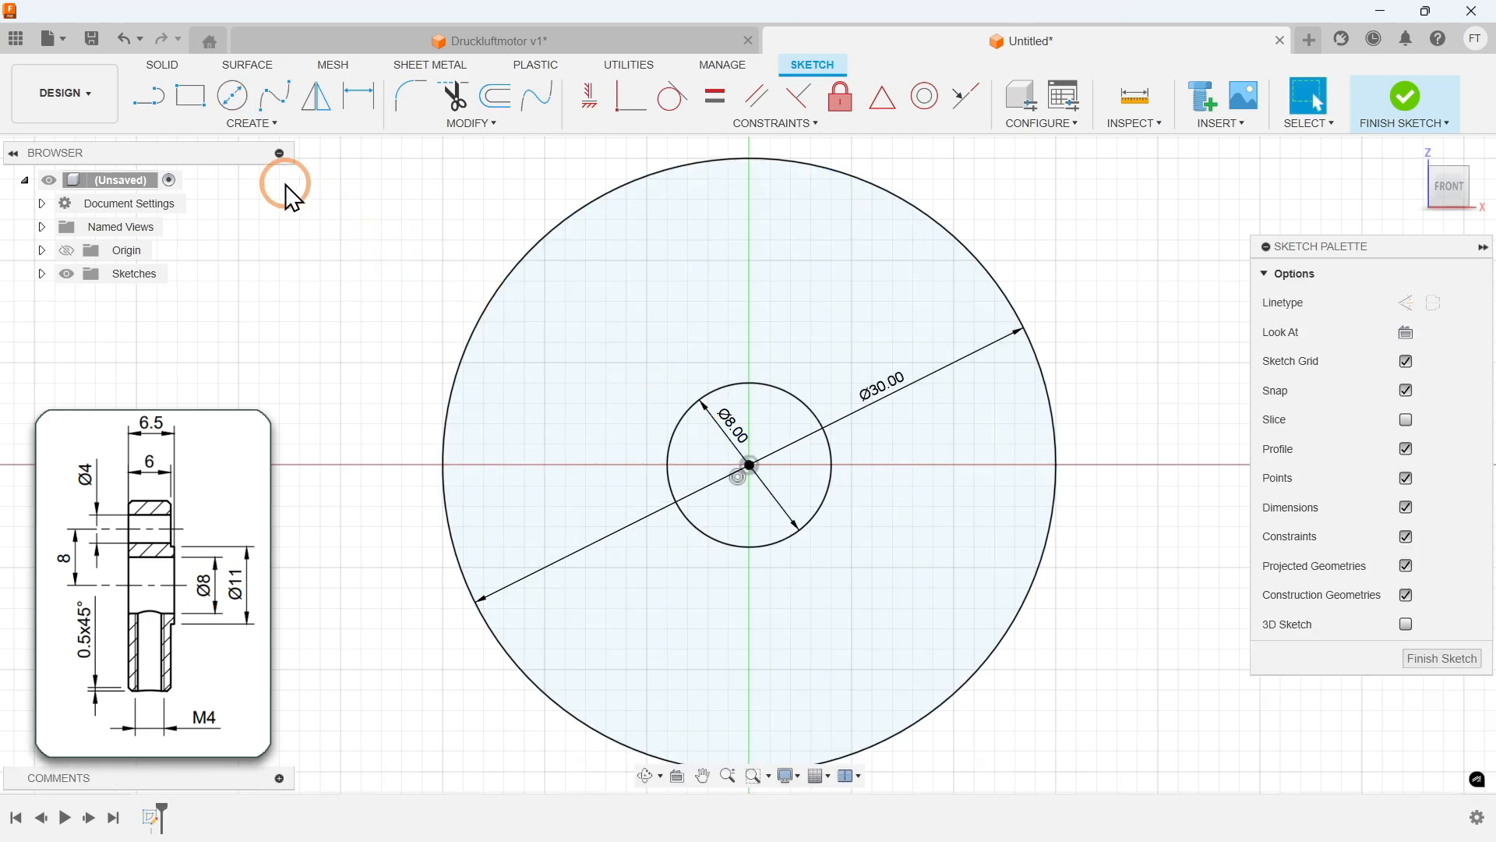
Step: Sketch another 8 mm diameter circle centred about 10 mm above the origin, inside the 30 mm circle
{"action": "left_click", "coordinate": [209, 125]}
{"action": "mouse_move", "coordinate": [257, 184]}
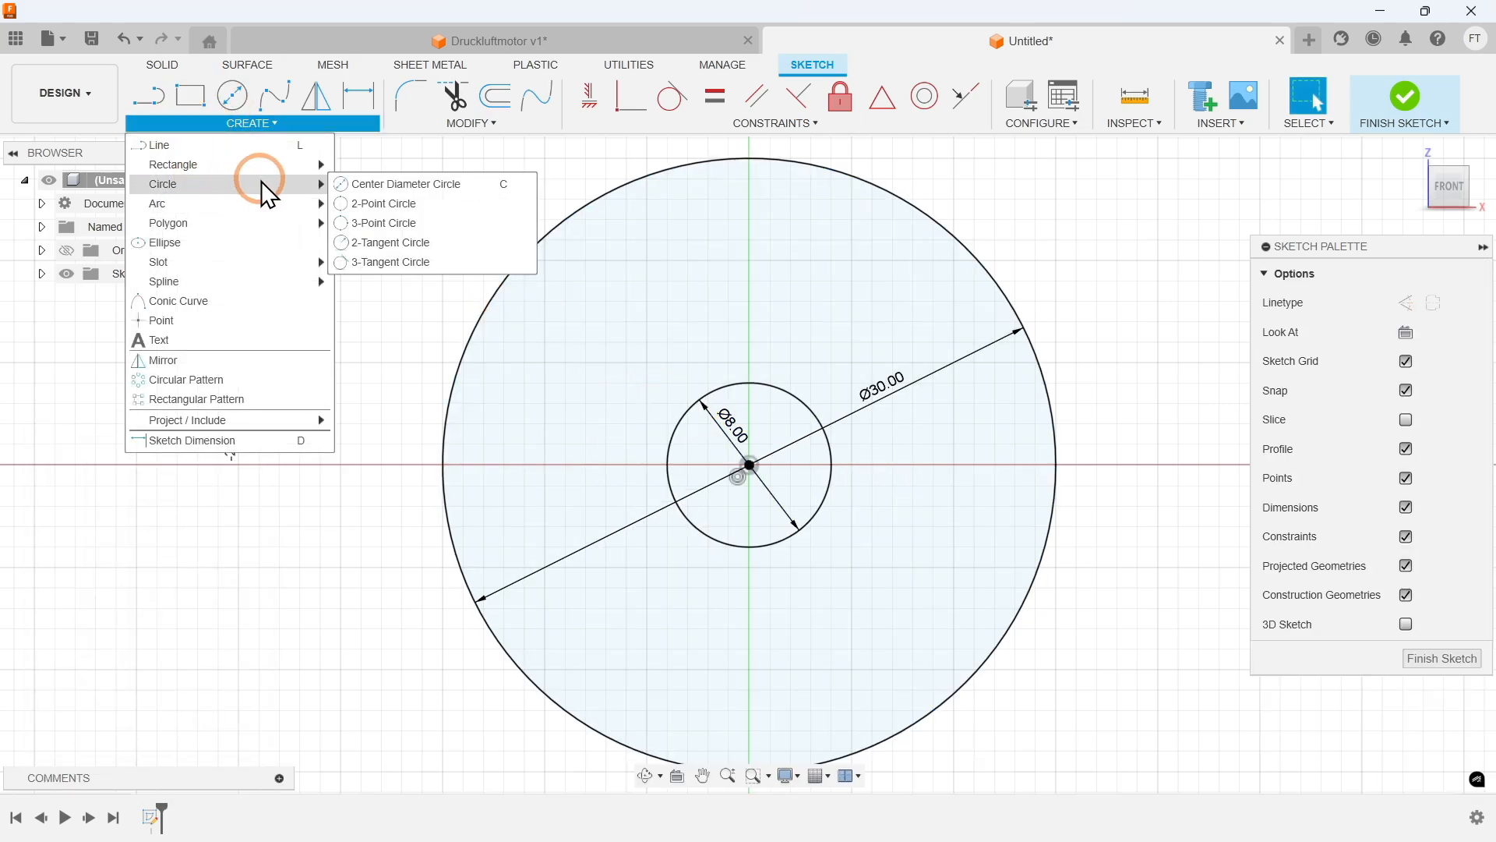
{"action": "left_click", "coordinate": [384, 186]}
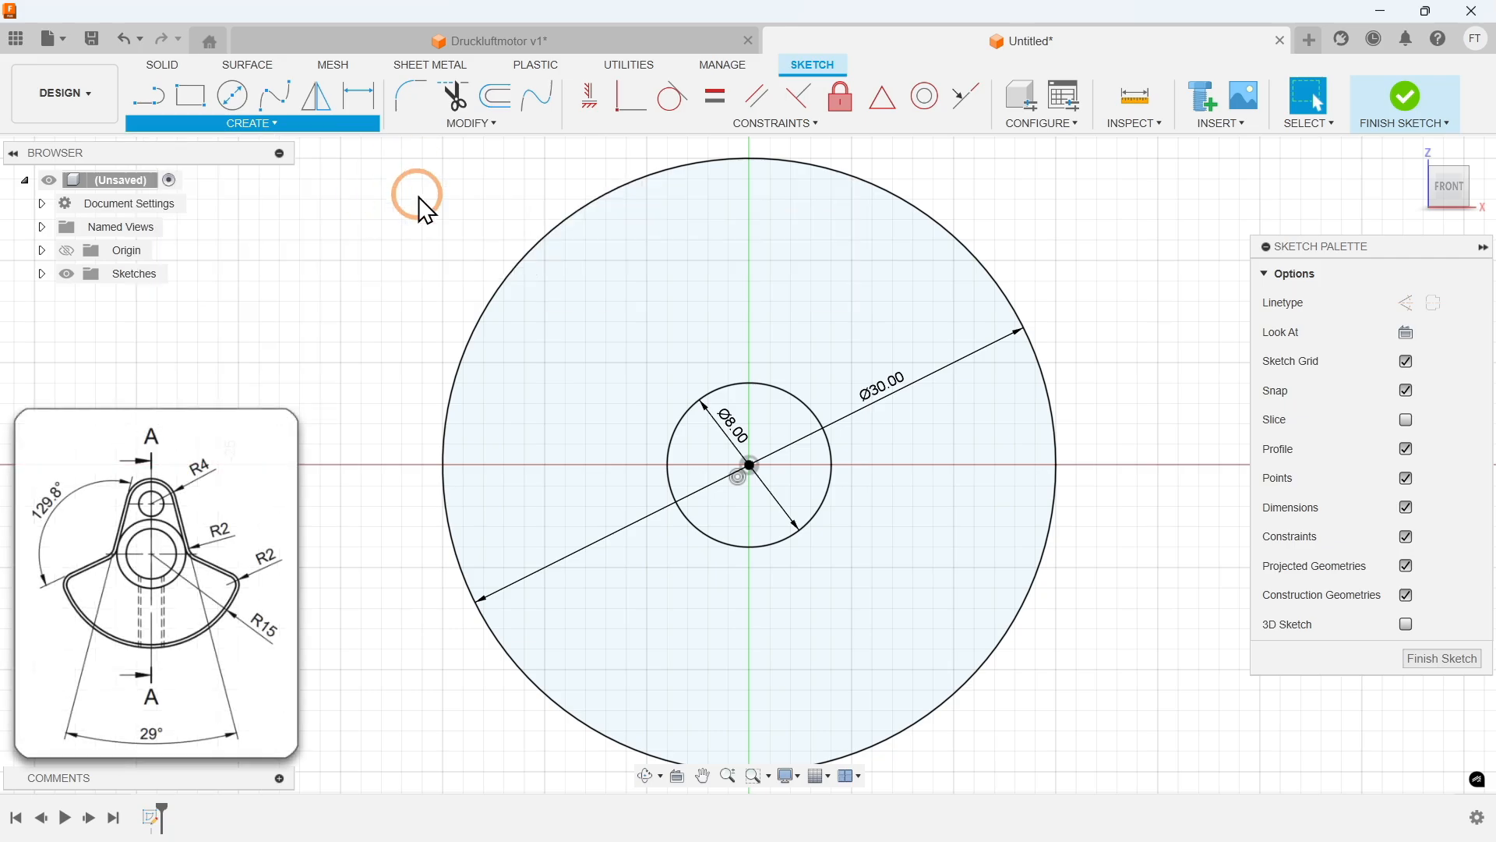
{"action": "left_click", "coordinate": [749, 259]}
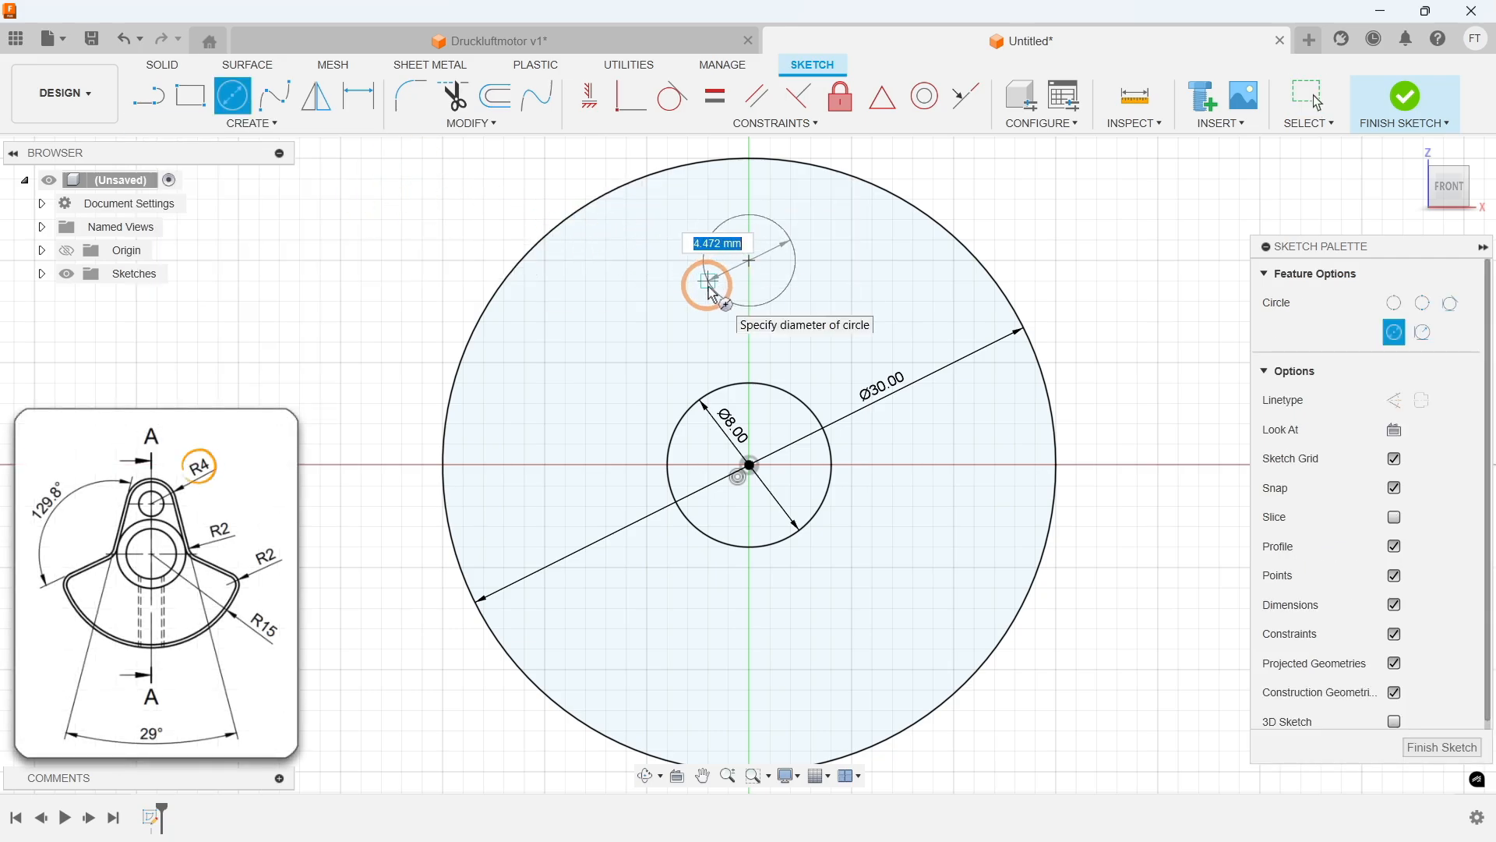
{"action": "key", "text": "Return"}
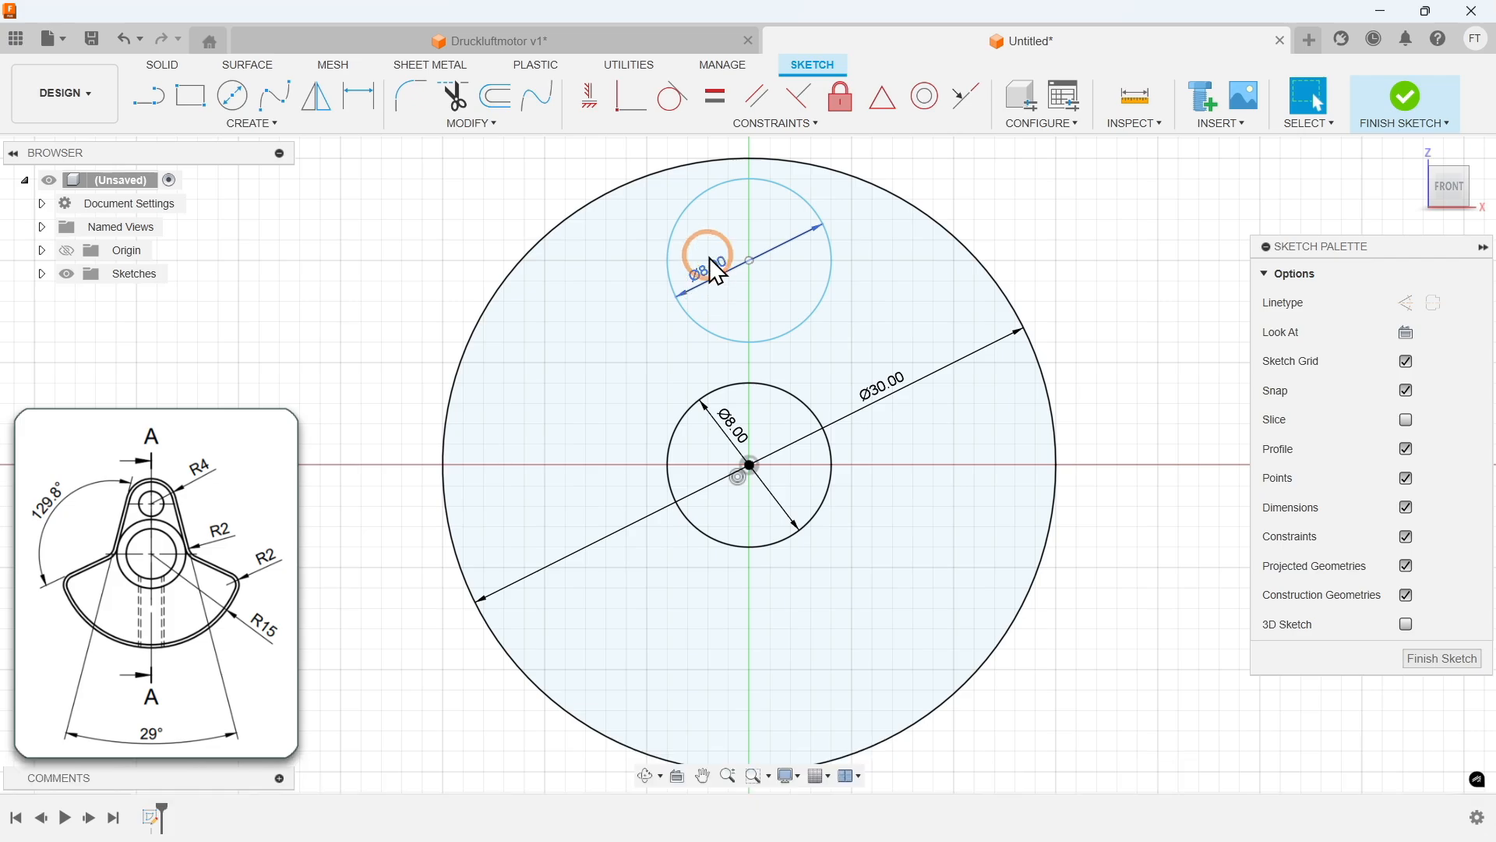
Step: Show the origin geometry and constrain the upper circle's centre coincident with the Z axis
{"action": "left_click", "coordinate": [690, 124]}
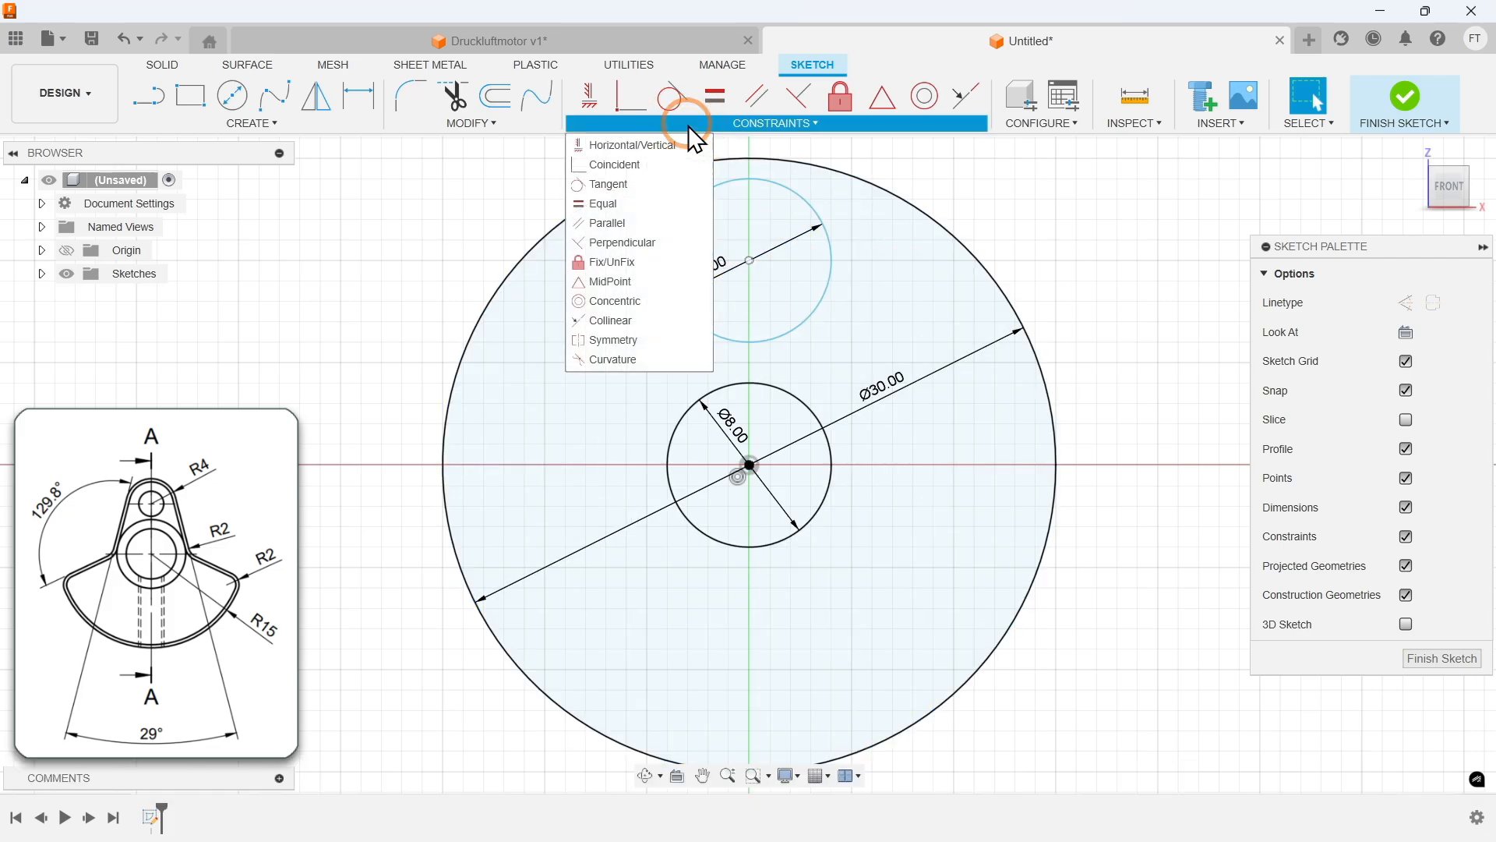
{"action": "left_click", "coordinate": [662, 164]}
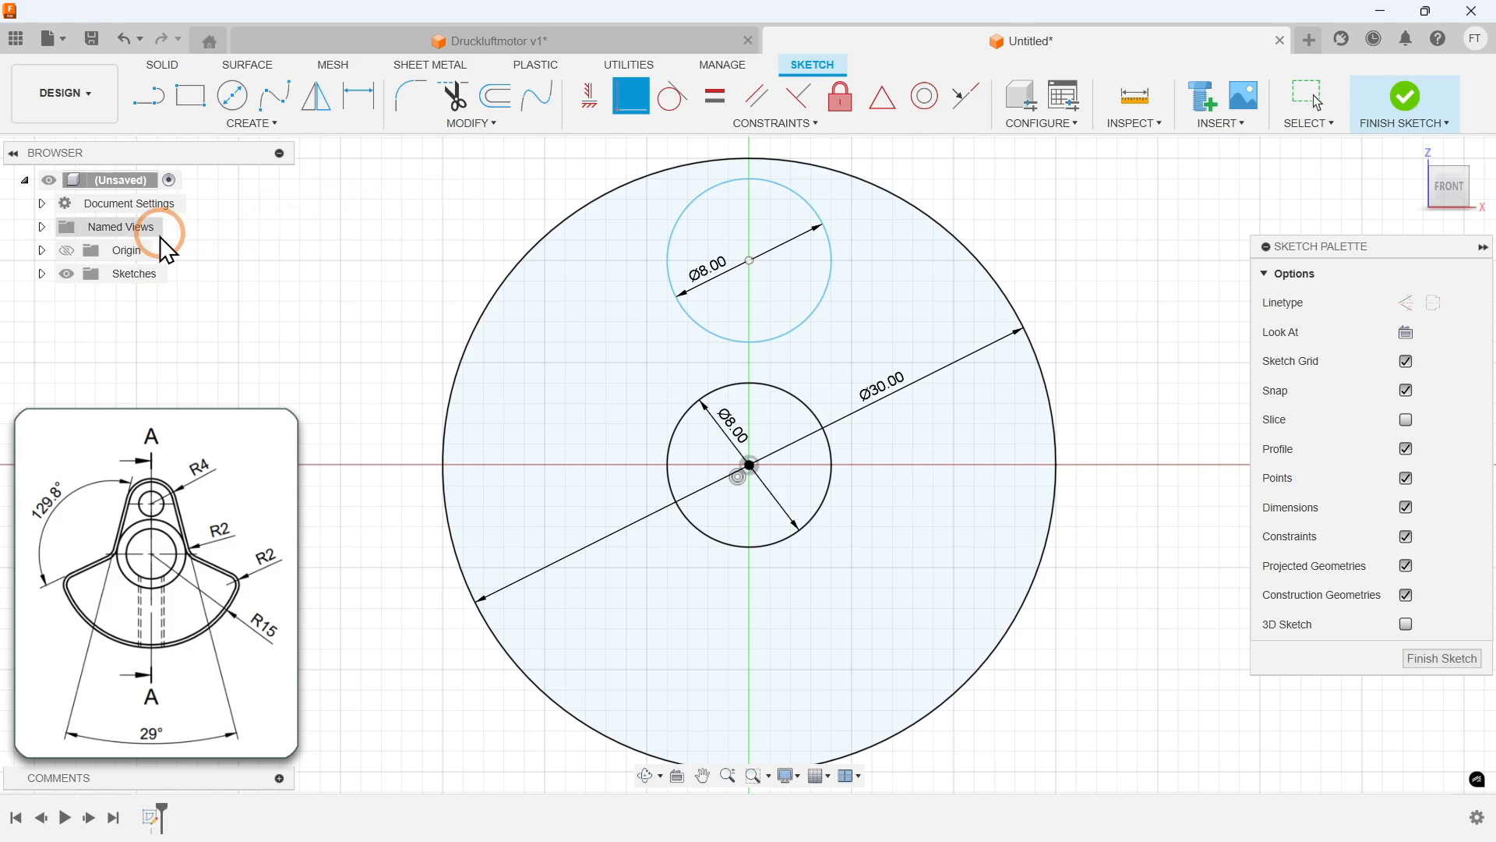
{"action": "left_click", "coordinate": [63, 254]}
{"action": "left_click", "coordinate": [508, 321]}
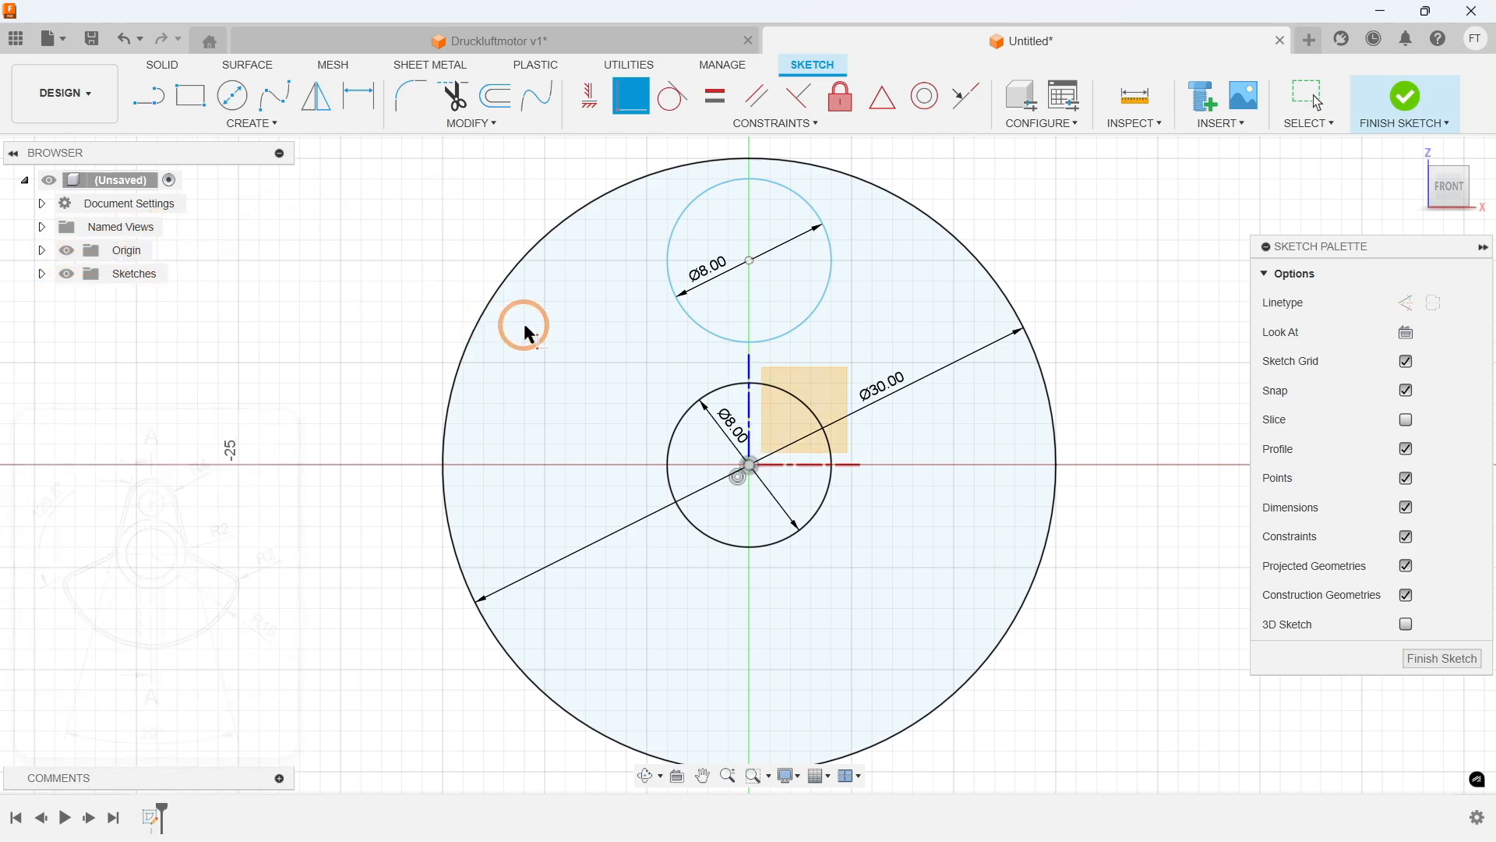
{"action": "left_click", "coordinate": [750, 372]}
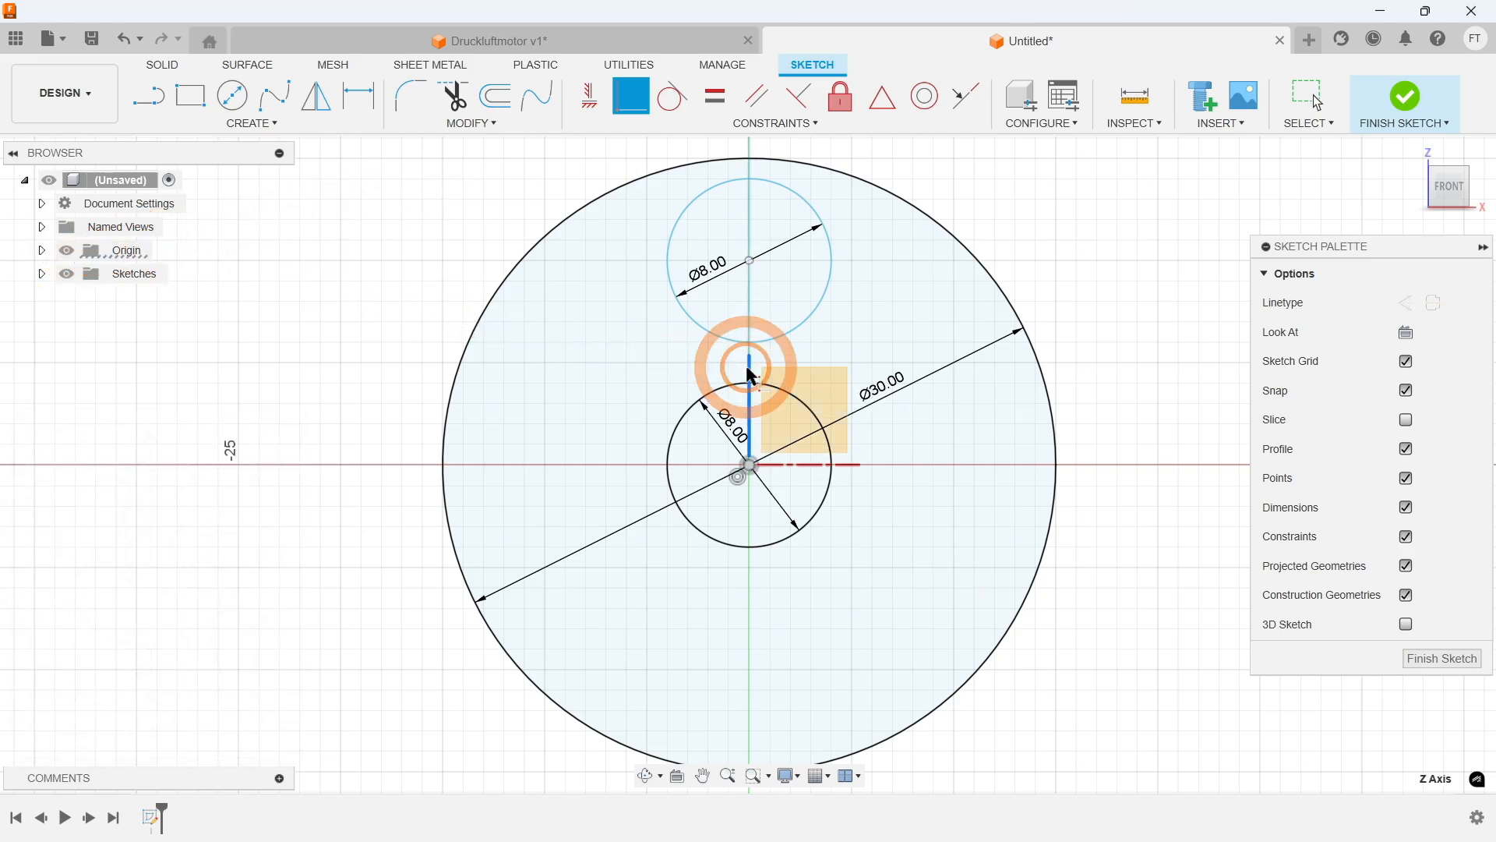
{"action": "left_click", "coordinate": [750, 260]}
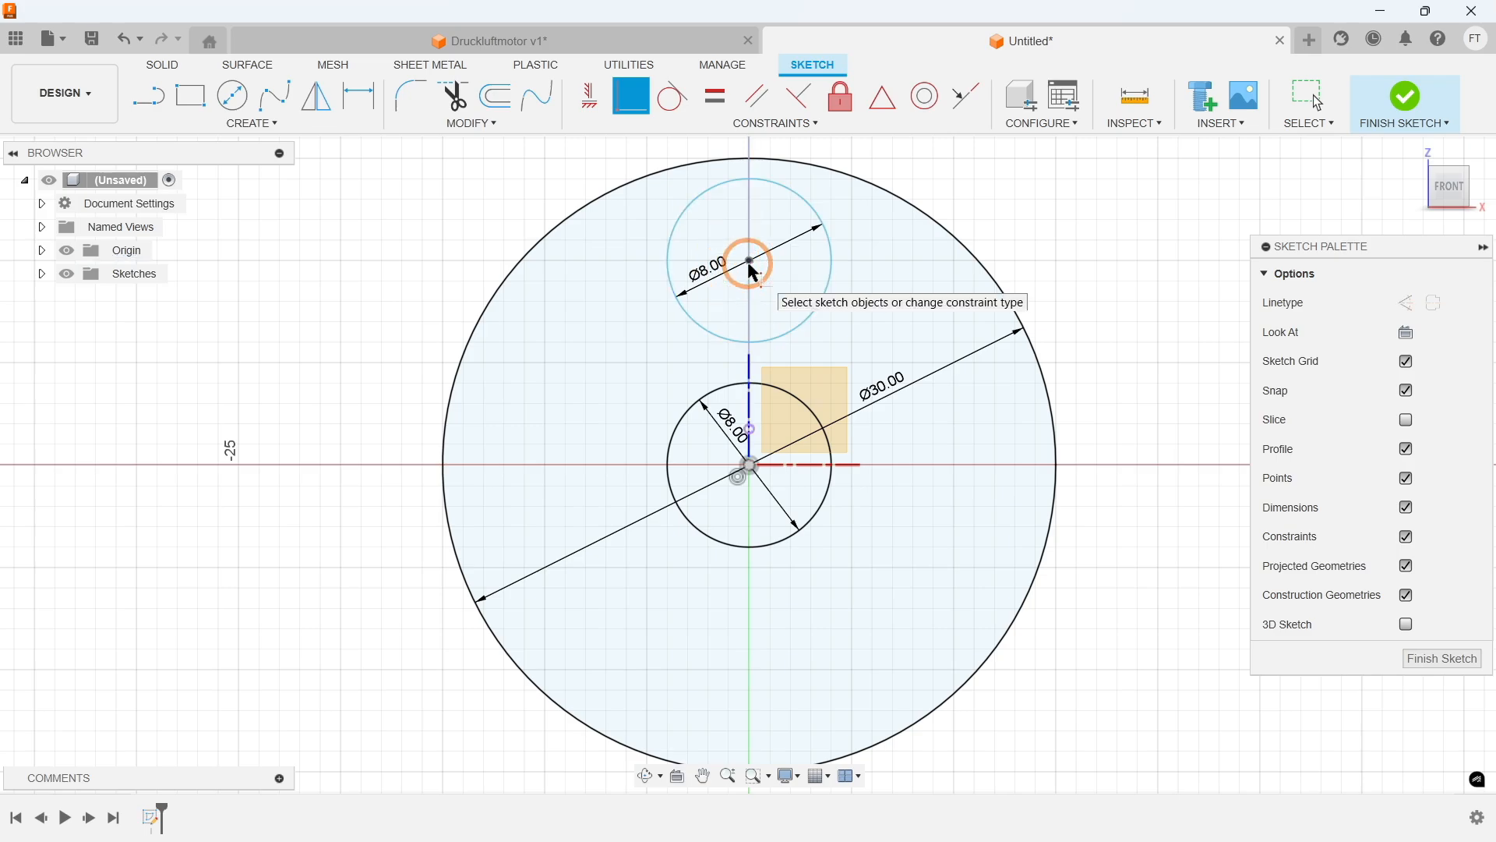
Step: Dimension the vertical distance between the upper circle and the origin as 8 mm
{"action": "left_click", "coordinate": [199, 128]}
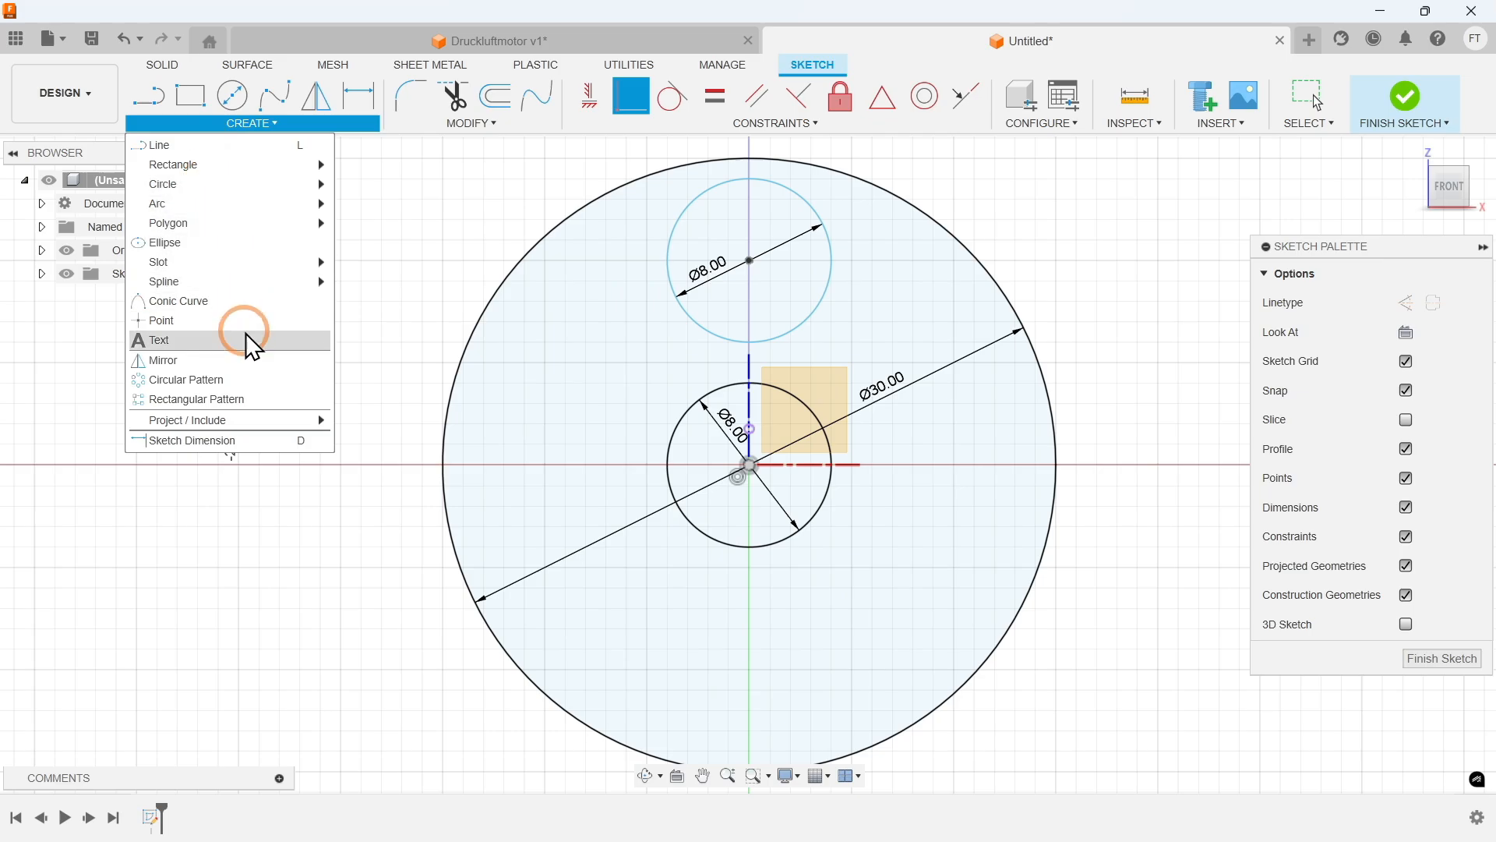
{"action": "left_click", "coordinate": [250, 440]}
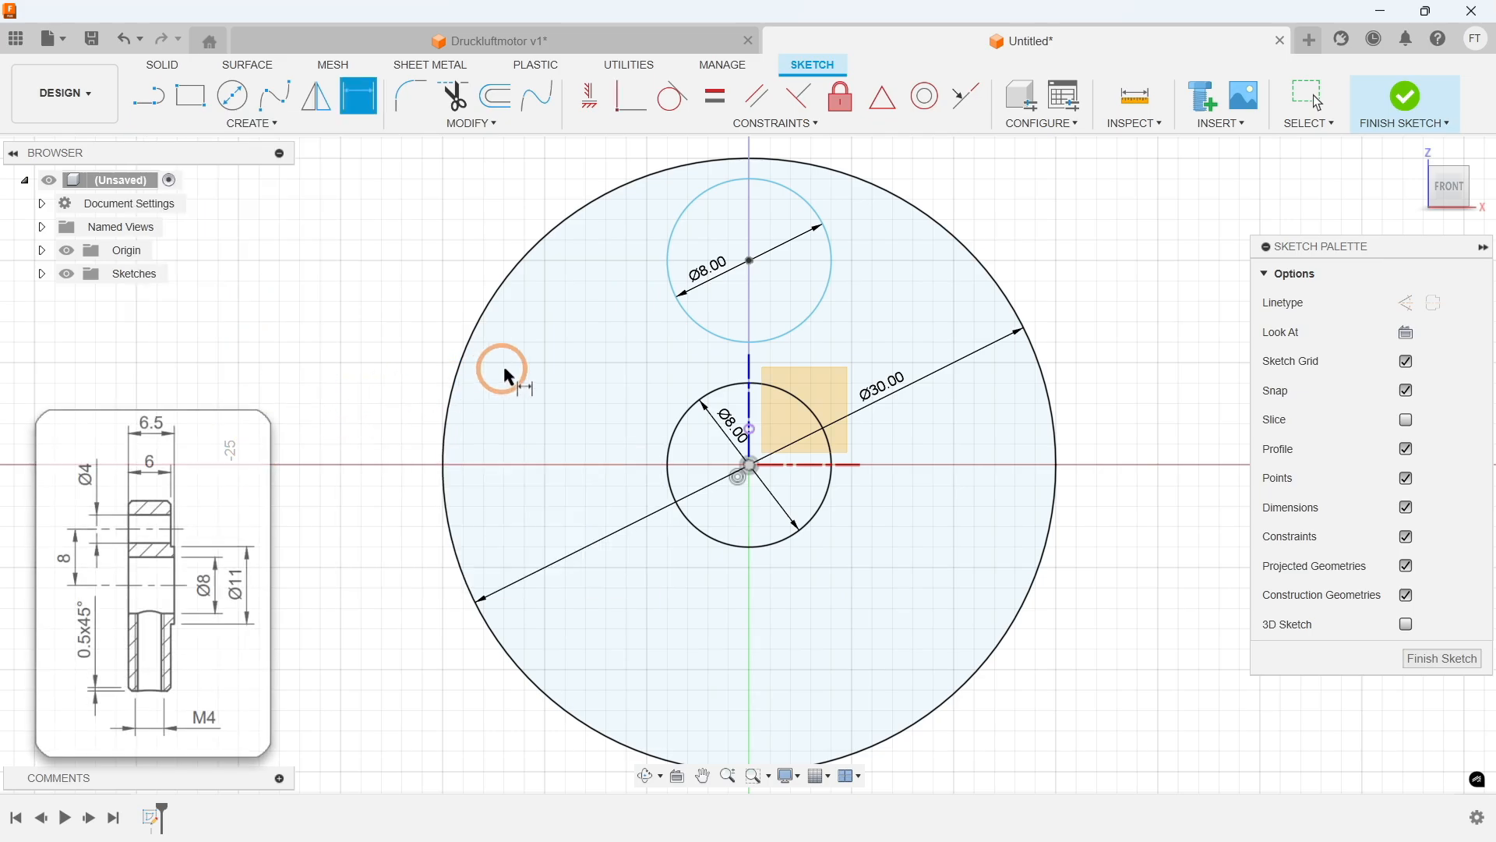
{"action": "left_click", "coordinate": [678, 301]}
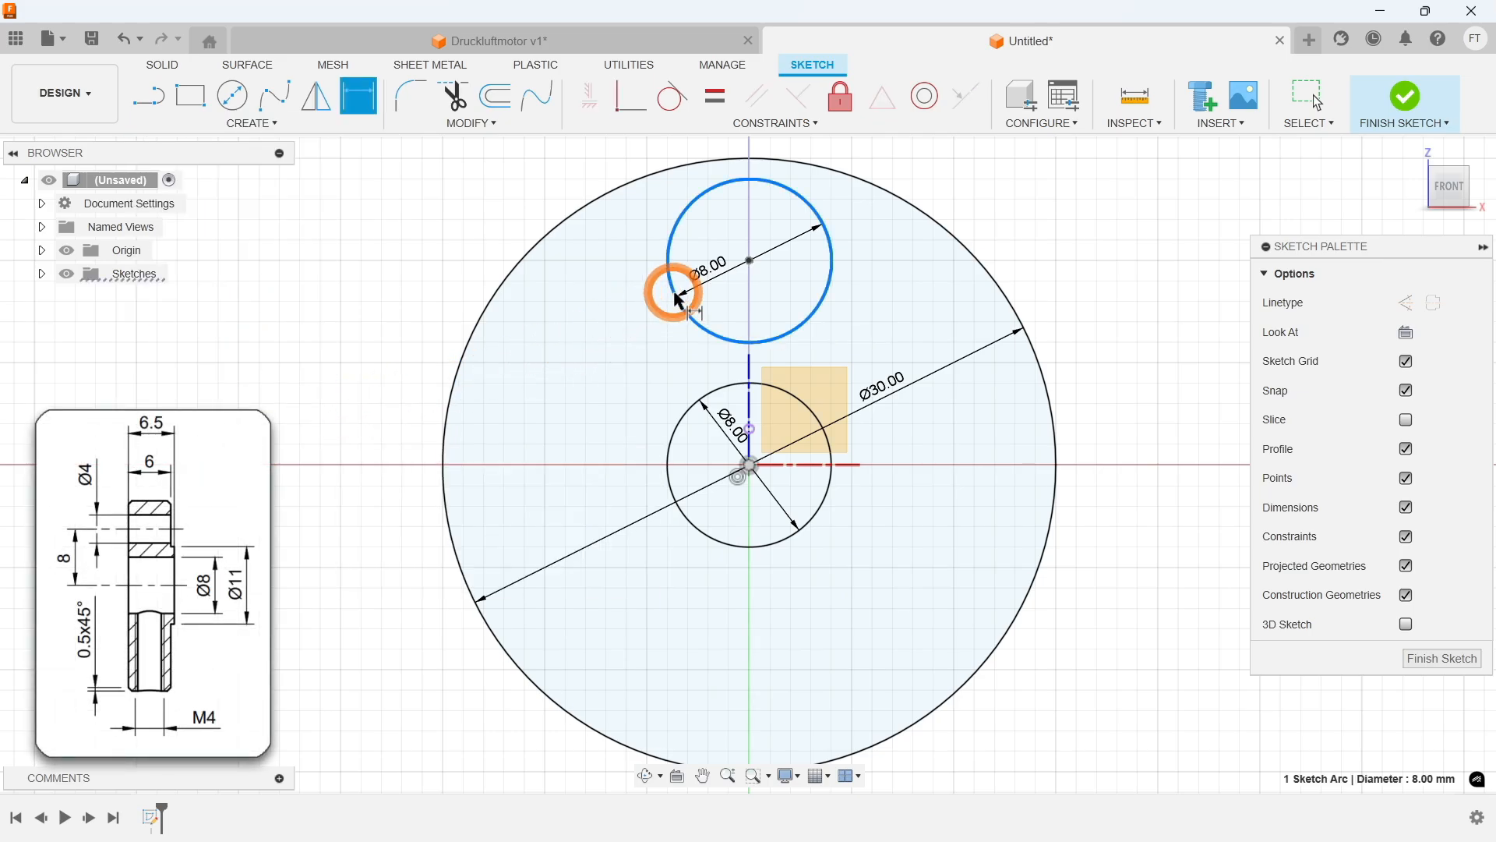
{"action": "left_click", "coordinate": [750, 466]}
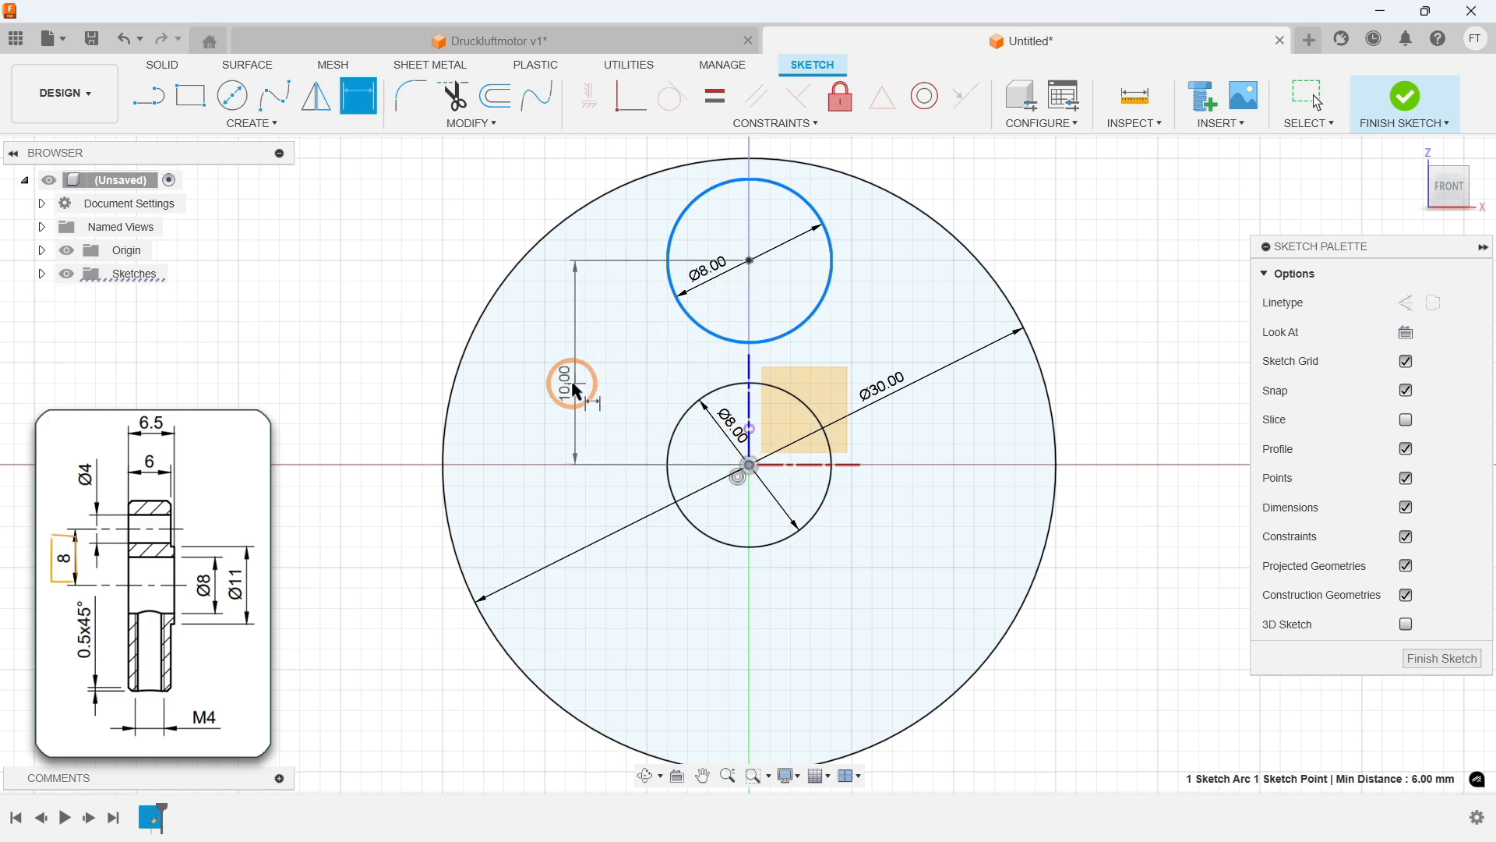
{"action": "left_click", "coordinate": [568, 380]}
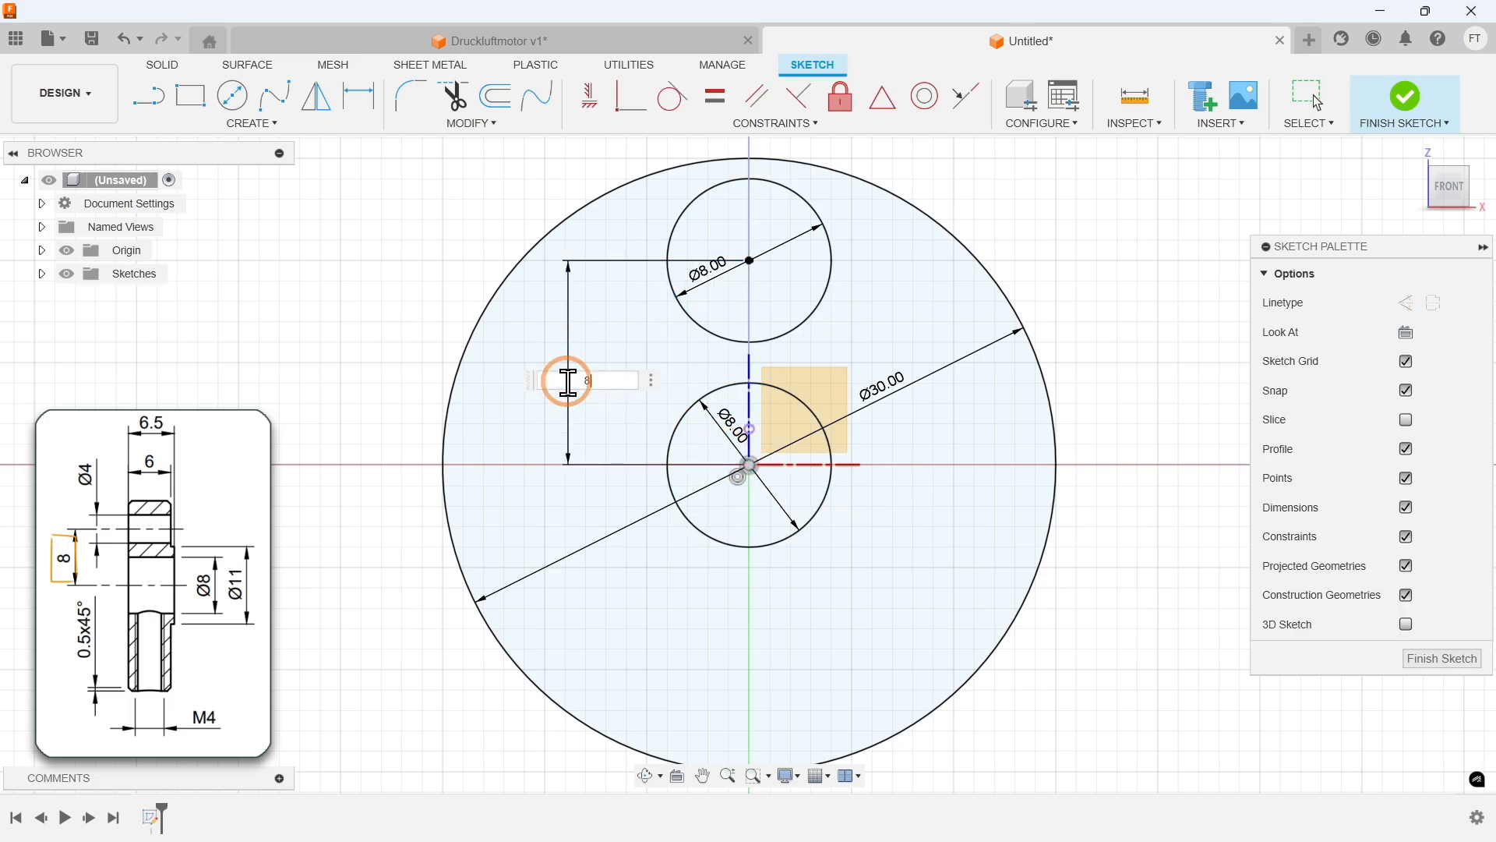
{"action": "type", "text": "8"}
{"action": "key", "text": "Return"}
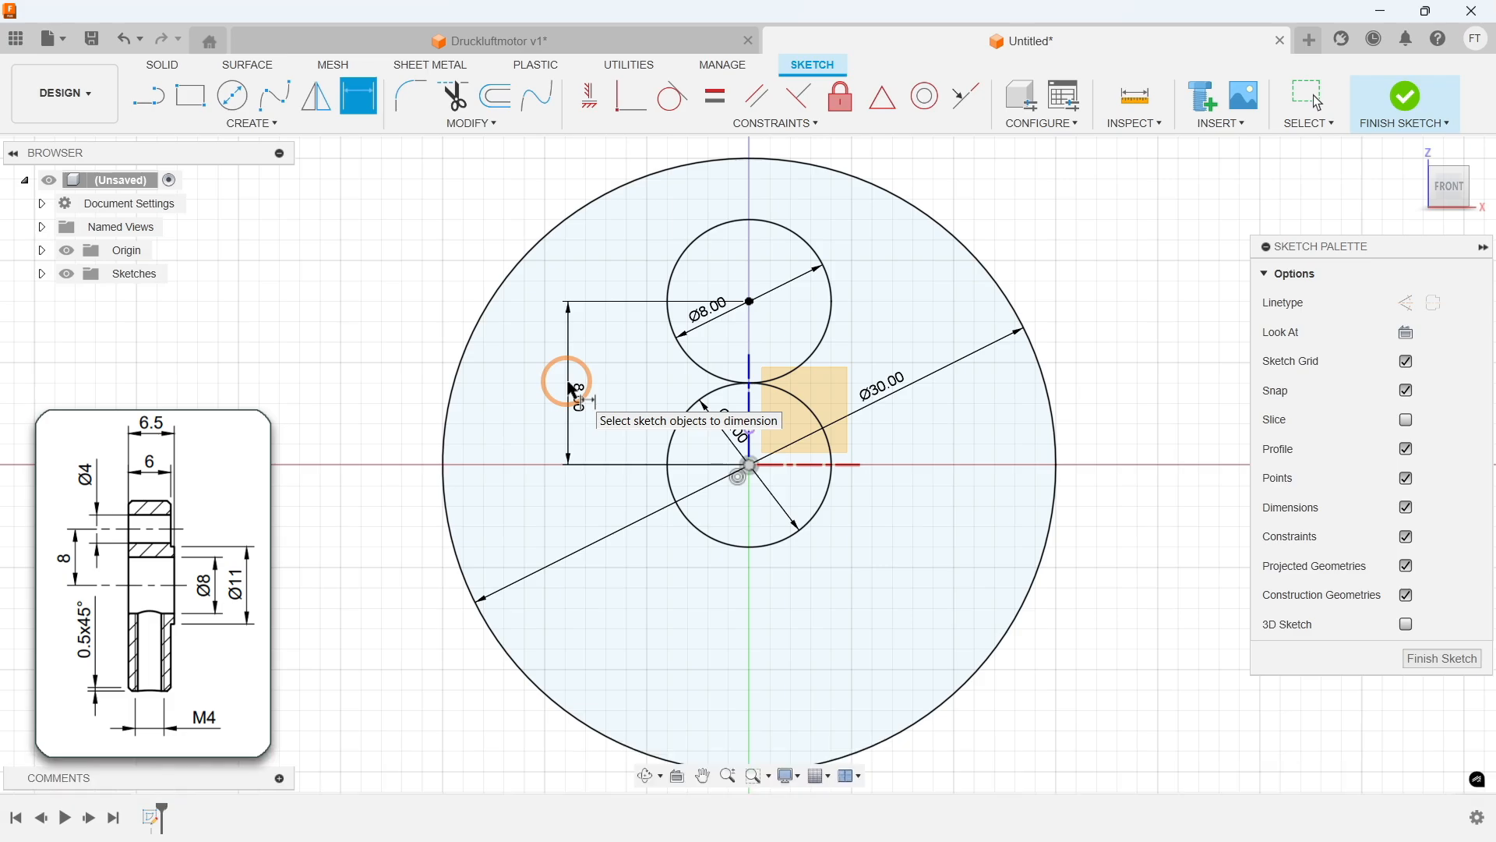
Step: Sketch a 4 mm diameter circle concentric with the upper 8 mm circle
{"action": "left_click", "coordinate": [249, 126]}
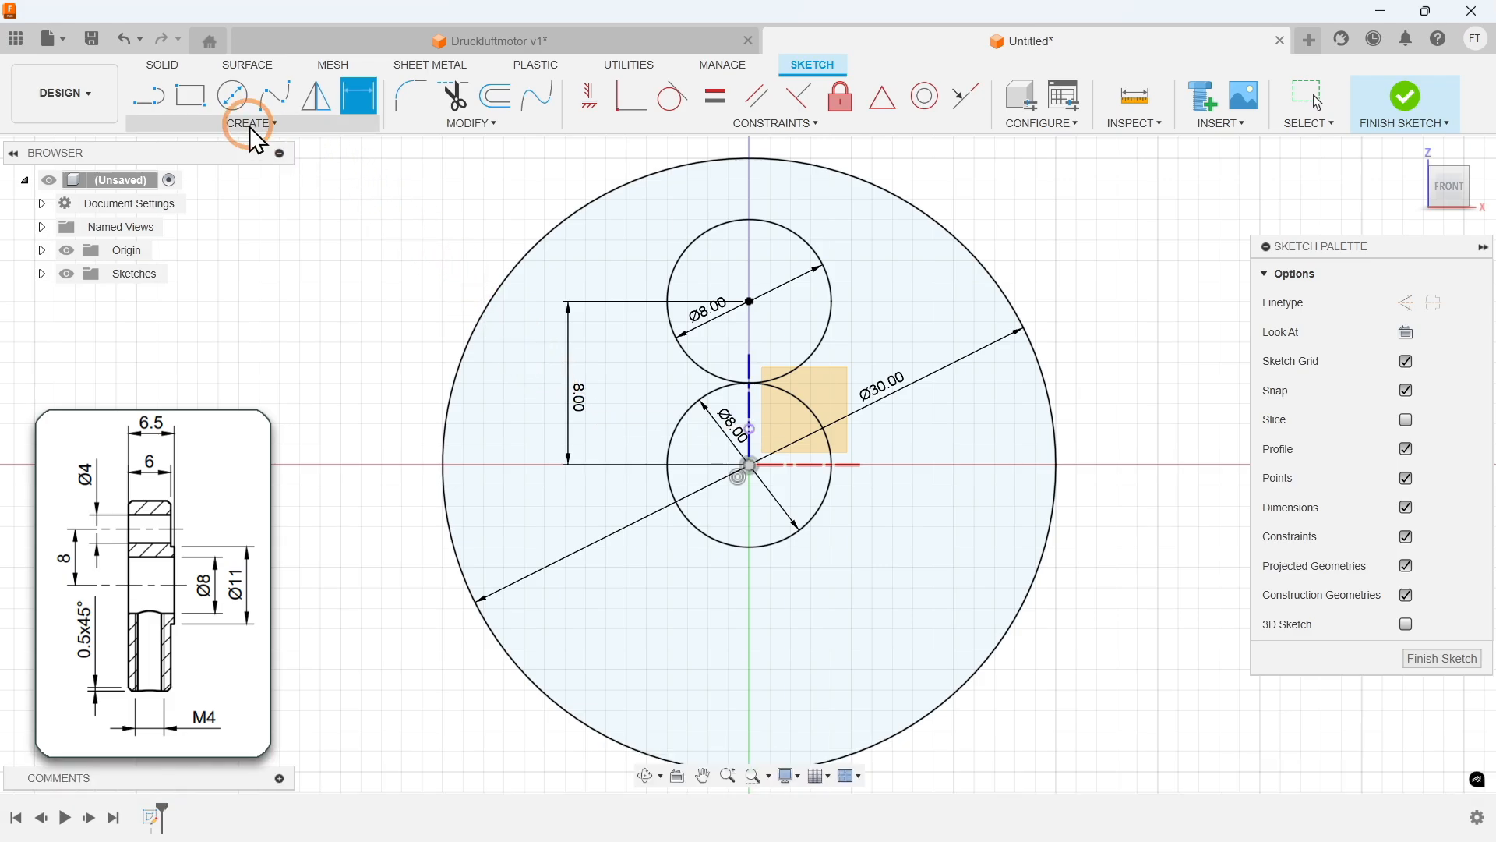
{"action": "left_click", "coordinate": [248, 181]}
{"action": "left_click", "coordinate": [384, 191]}
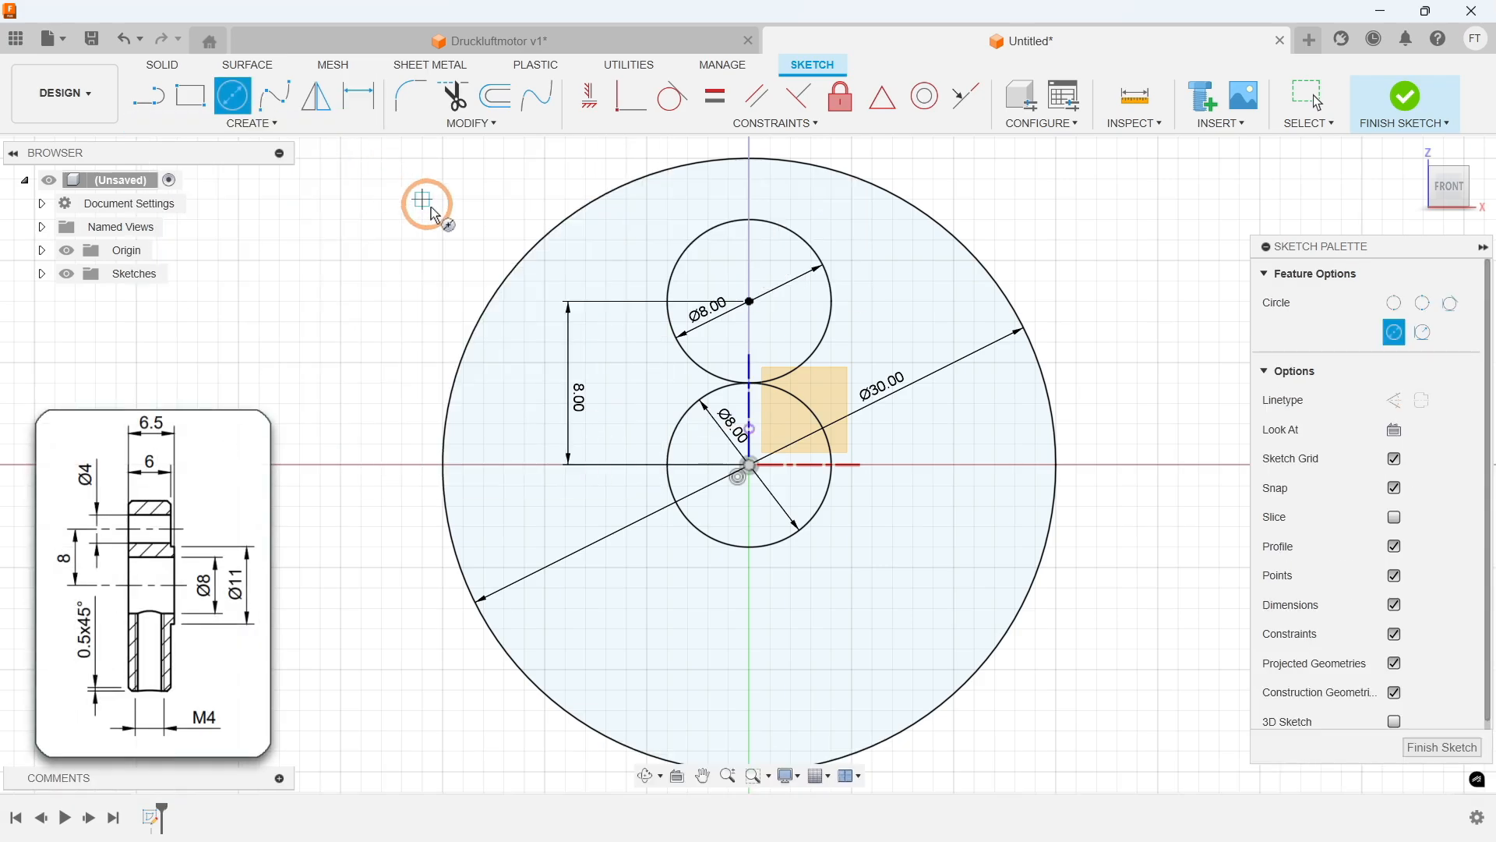
{"action": "left_click", "coordinate": [750, 301]}
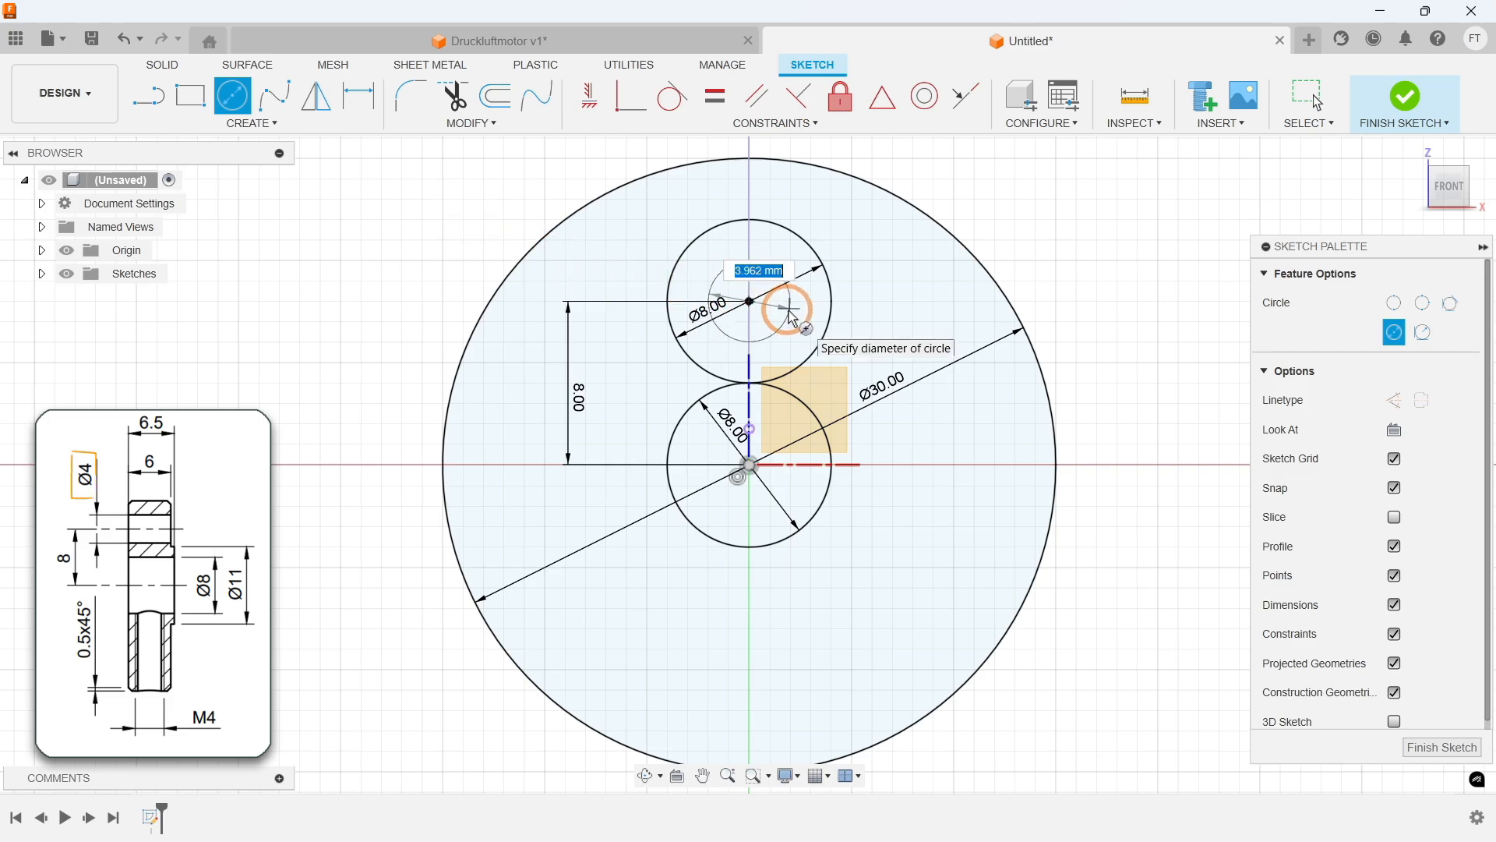
{"action": "key", "text": "Return"}
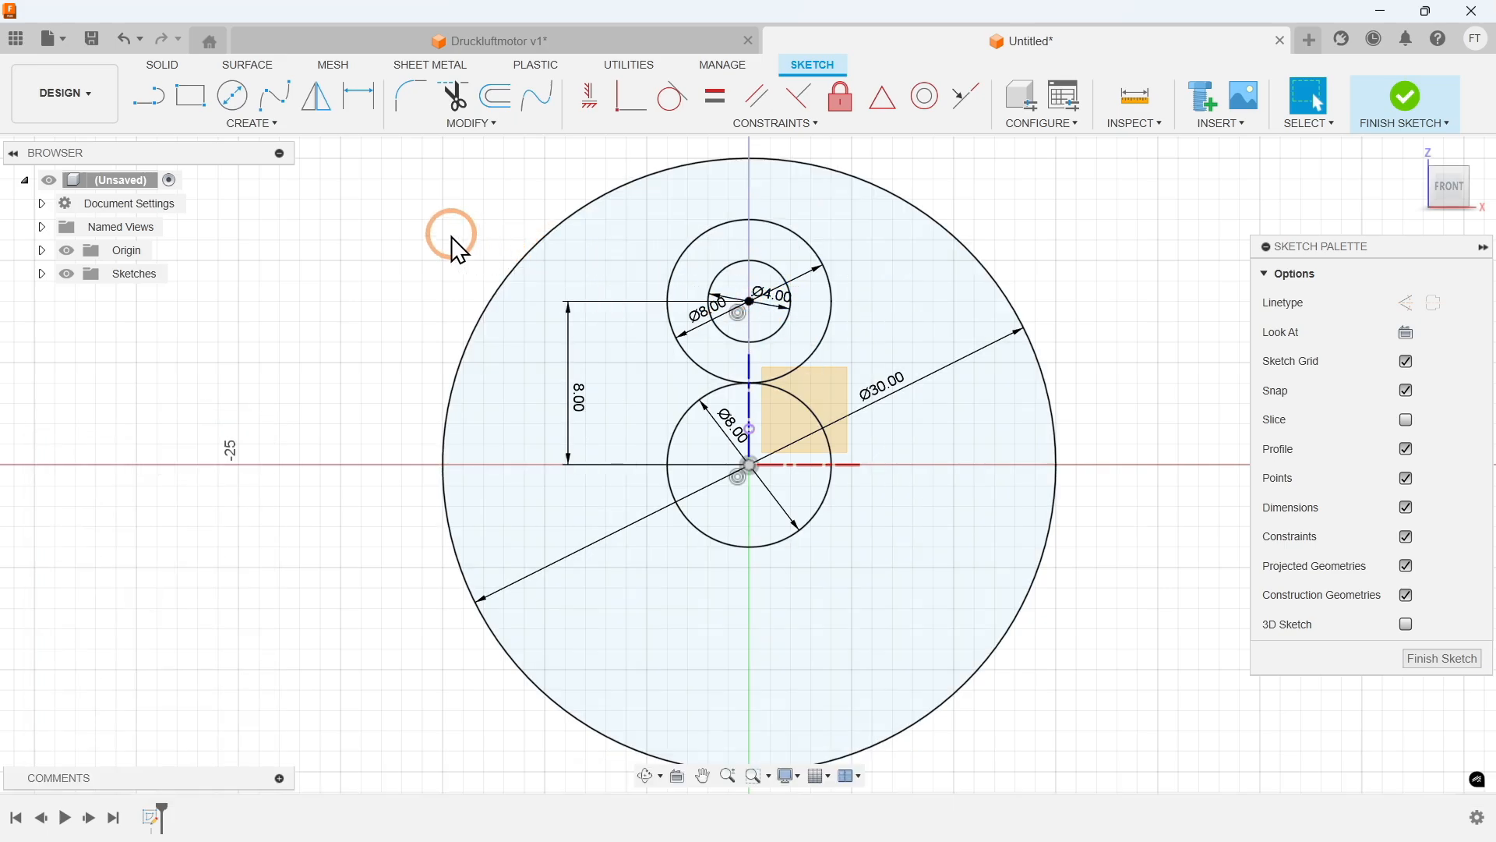
Step: Sketch two connected lines, each about 8 mm long, from the 30 mm circle's left side via the X axis to the upper 8 mm circle
{"action": "left_click", "coordinate": [206, 121]}
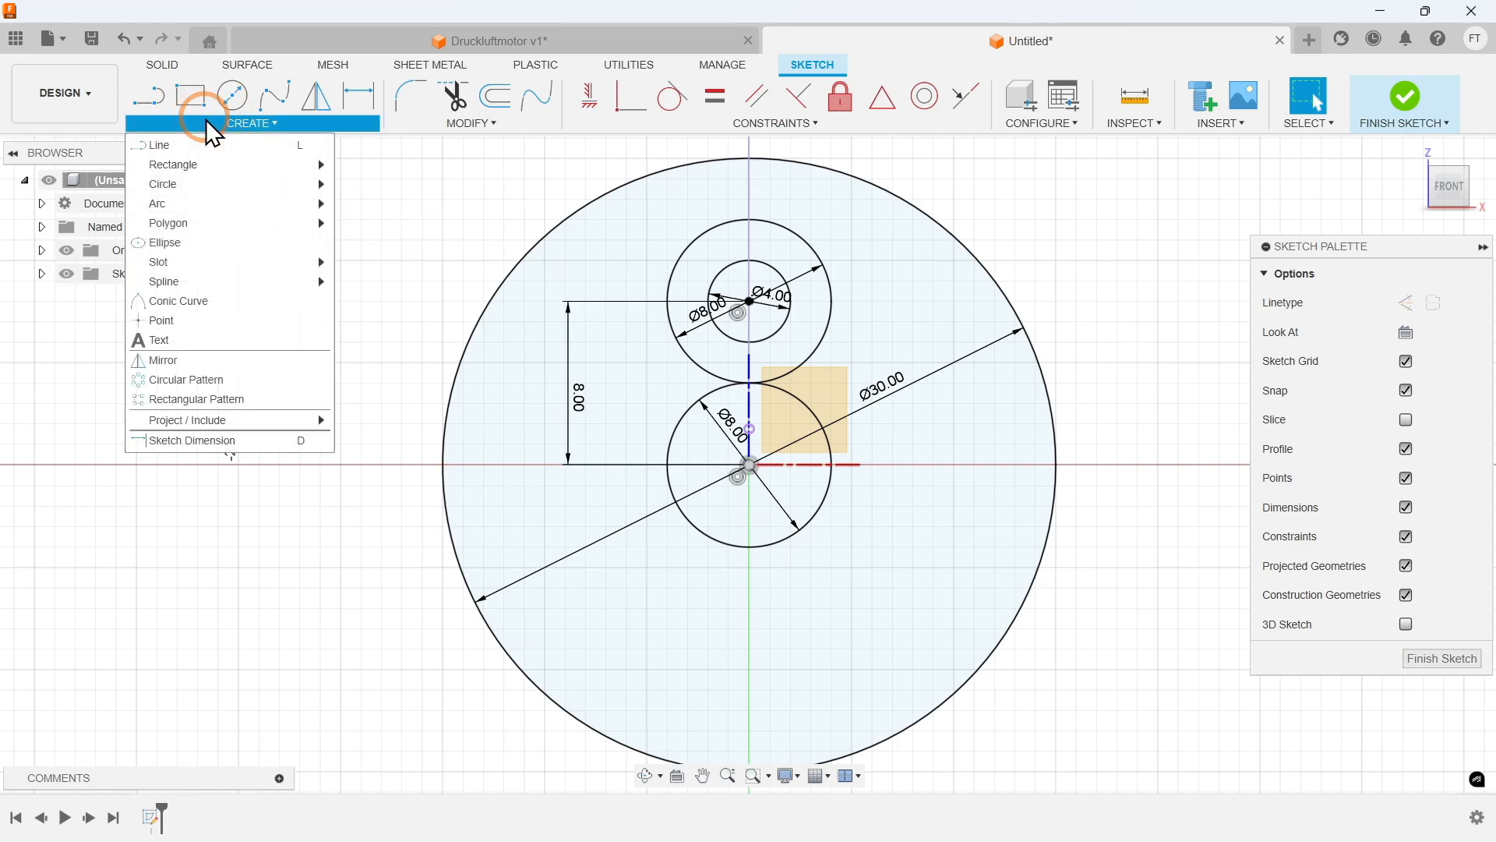
{"action": "left_click", "coordinate": [204, 147]}
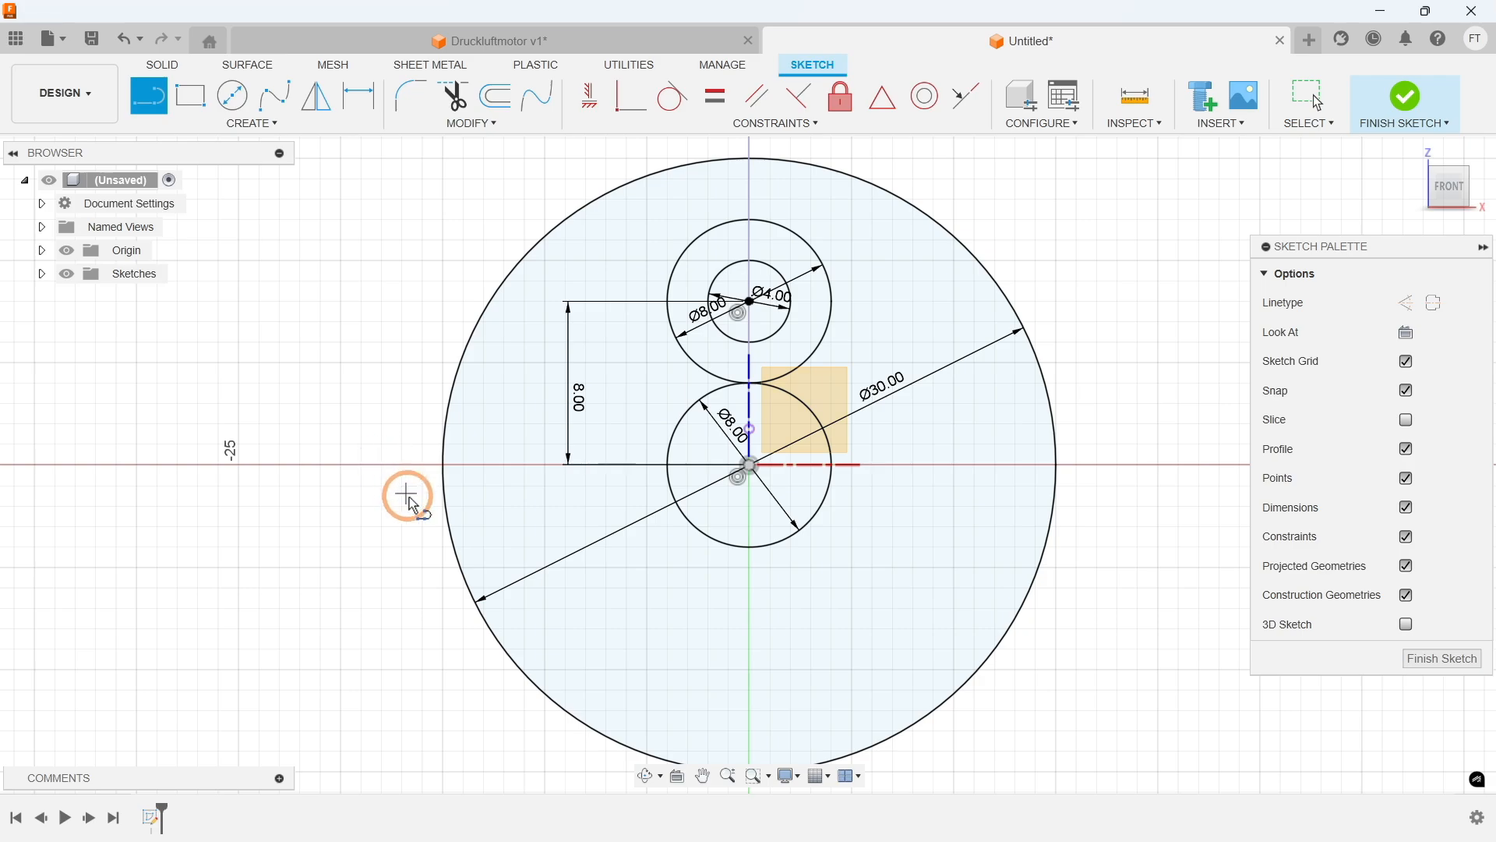
{"action": "left_click", "coordinate": [460, 570]}
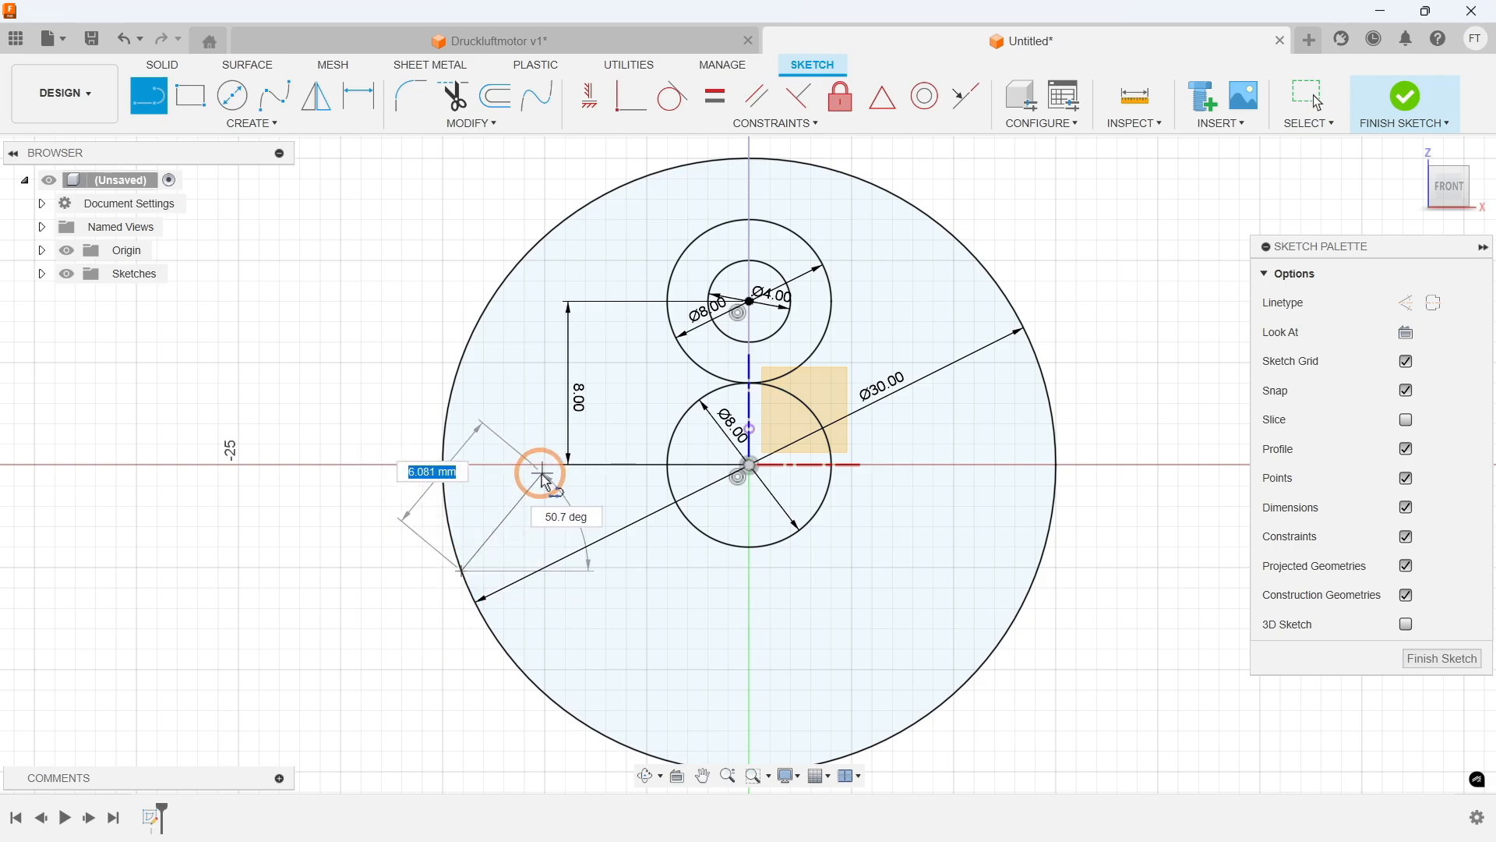
{"action": "left_click", "coordinate": [587, 466]}
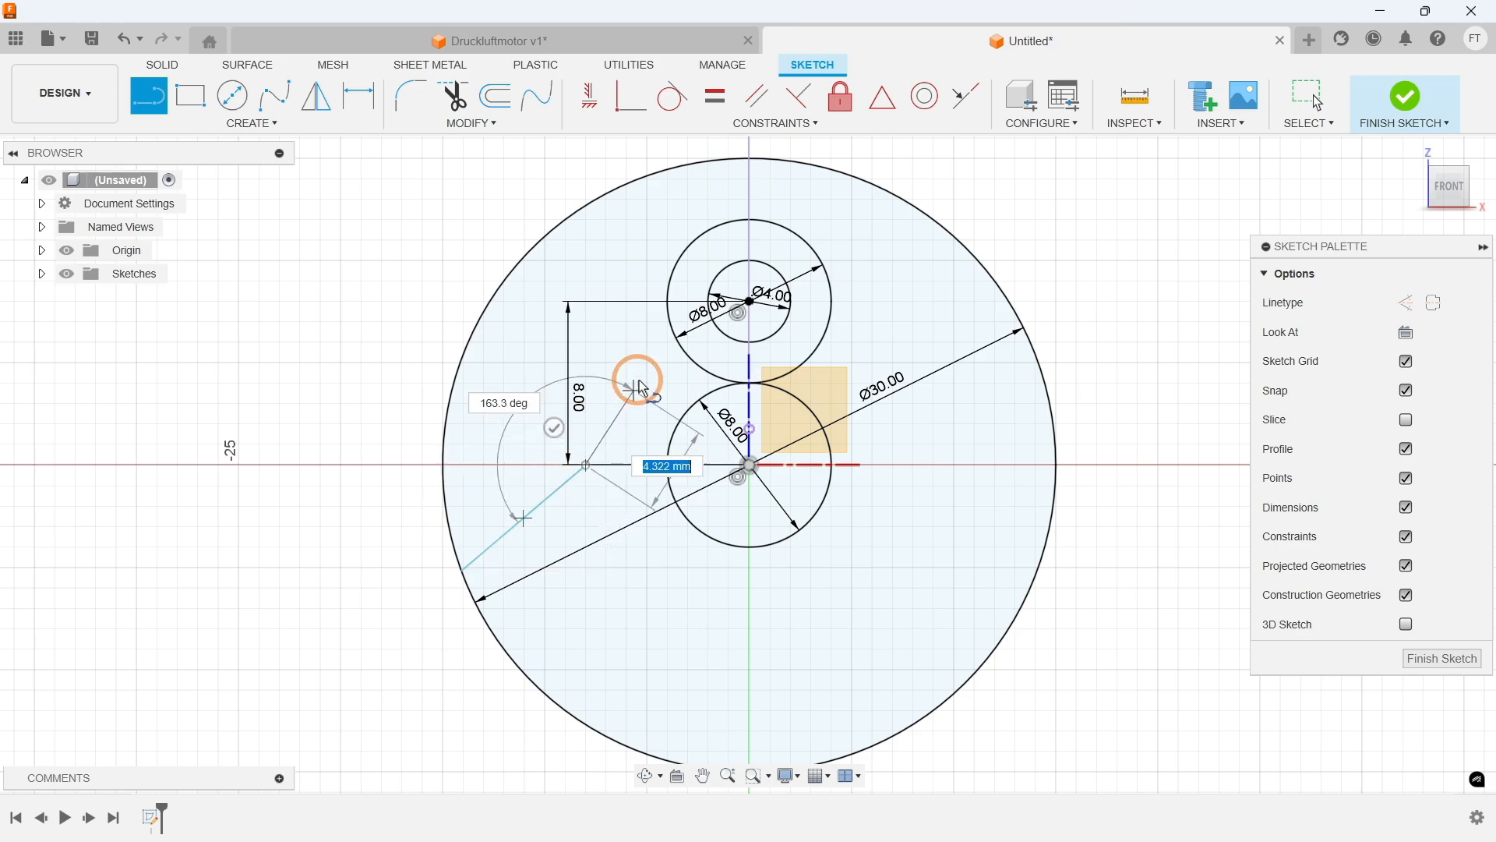
{"action": "double_click", "coordinate": [670, 321]}
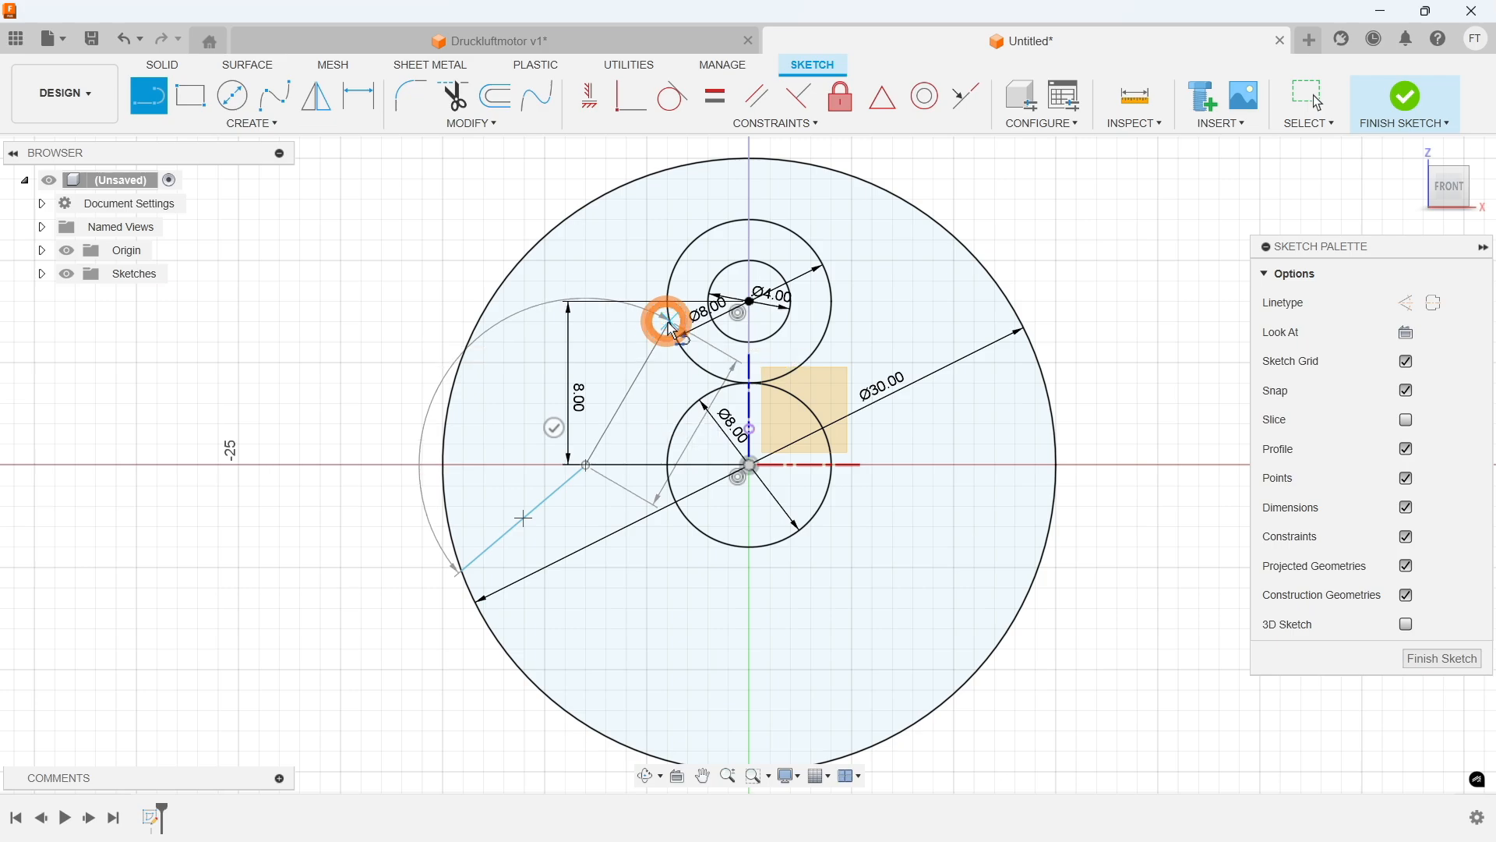
Step: Sketch two matching connected lines from the 30 mm circle's right side via the X axis to the upper 8 mm circle
{"action": "left_click", "coordinate": [1043, 533]}
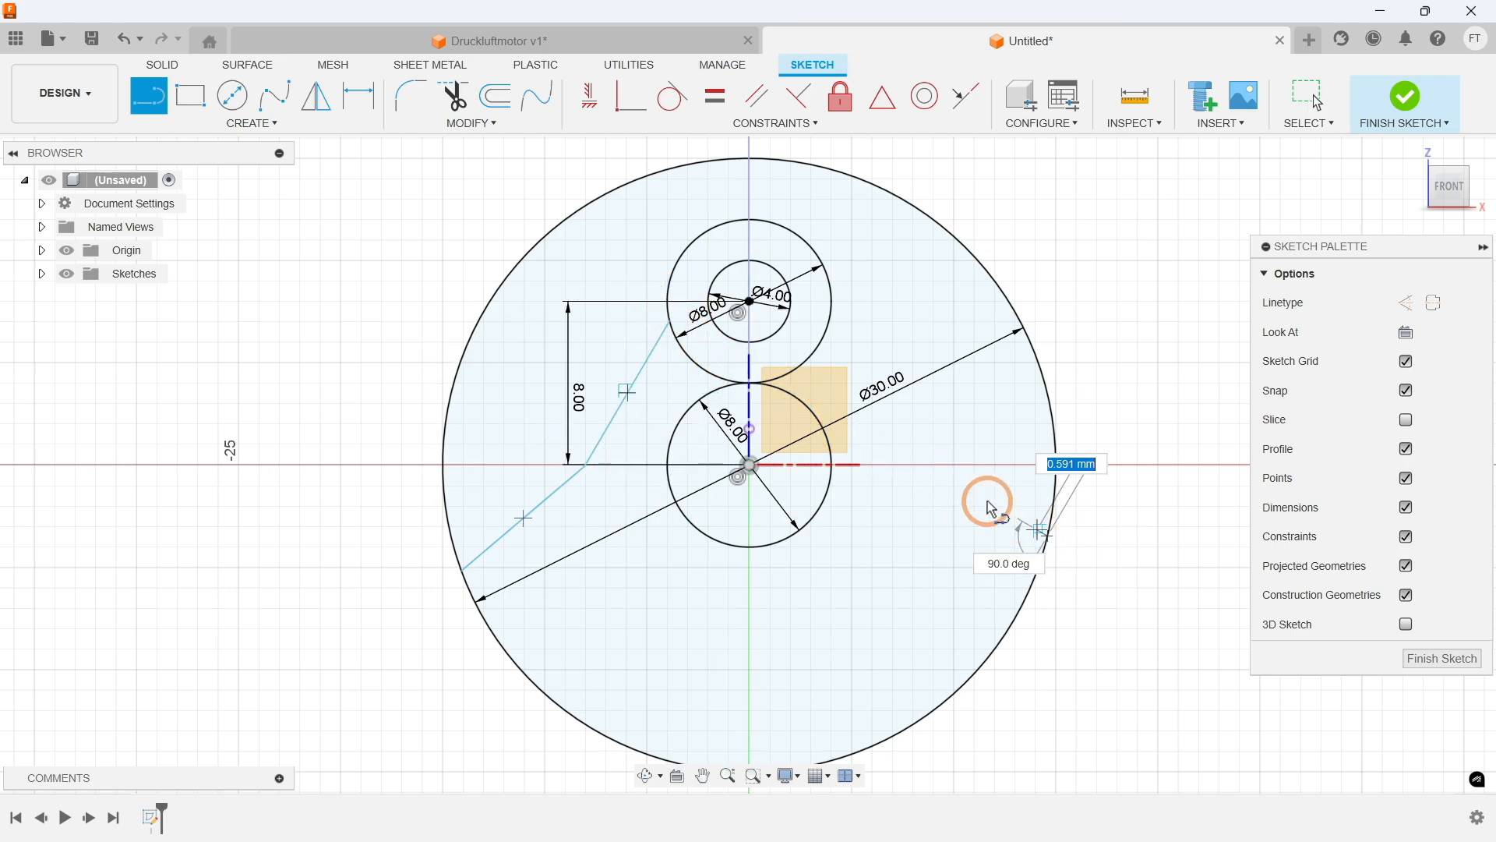
{"action": "left_click", "coordinate": [898, 466]}
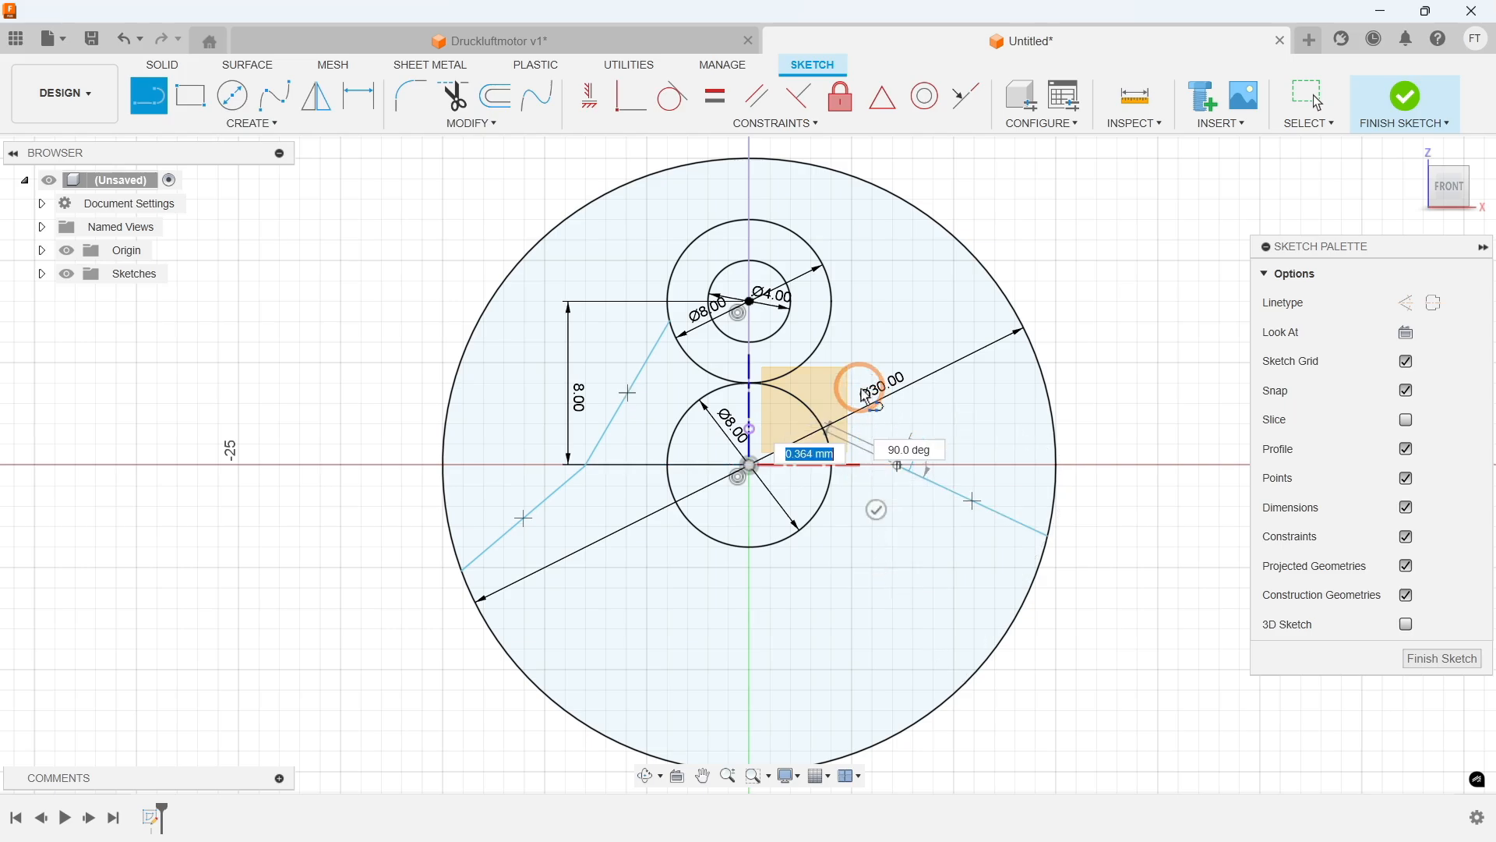
{"action": "left_click", "coordinate": [830, 315]}
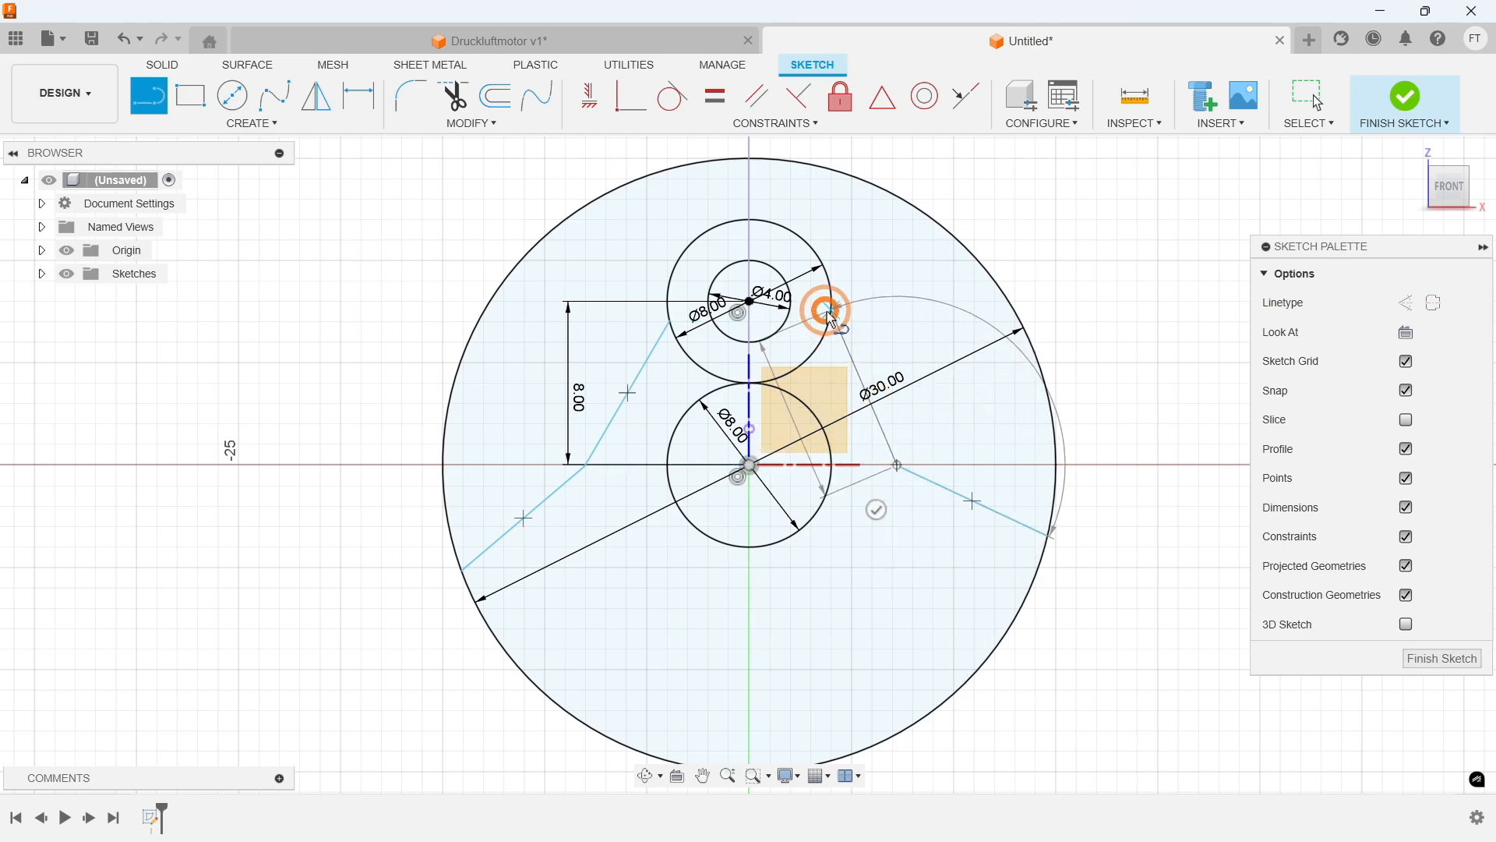
{"action": "key", "text": "Escape"}
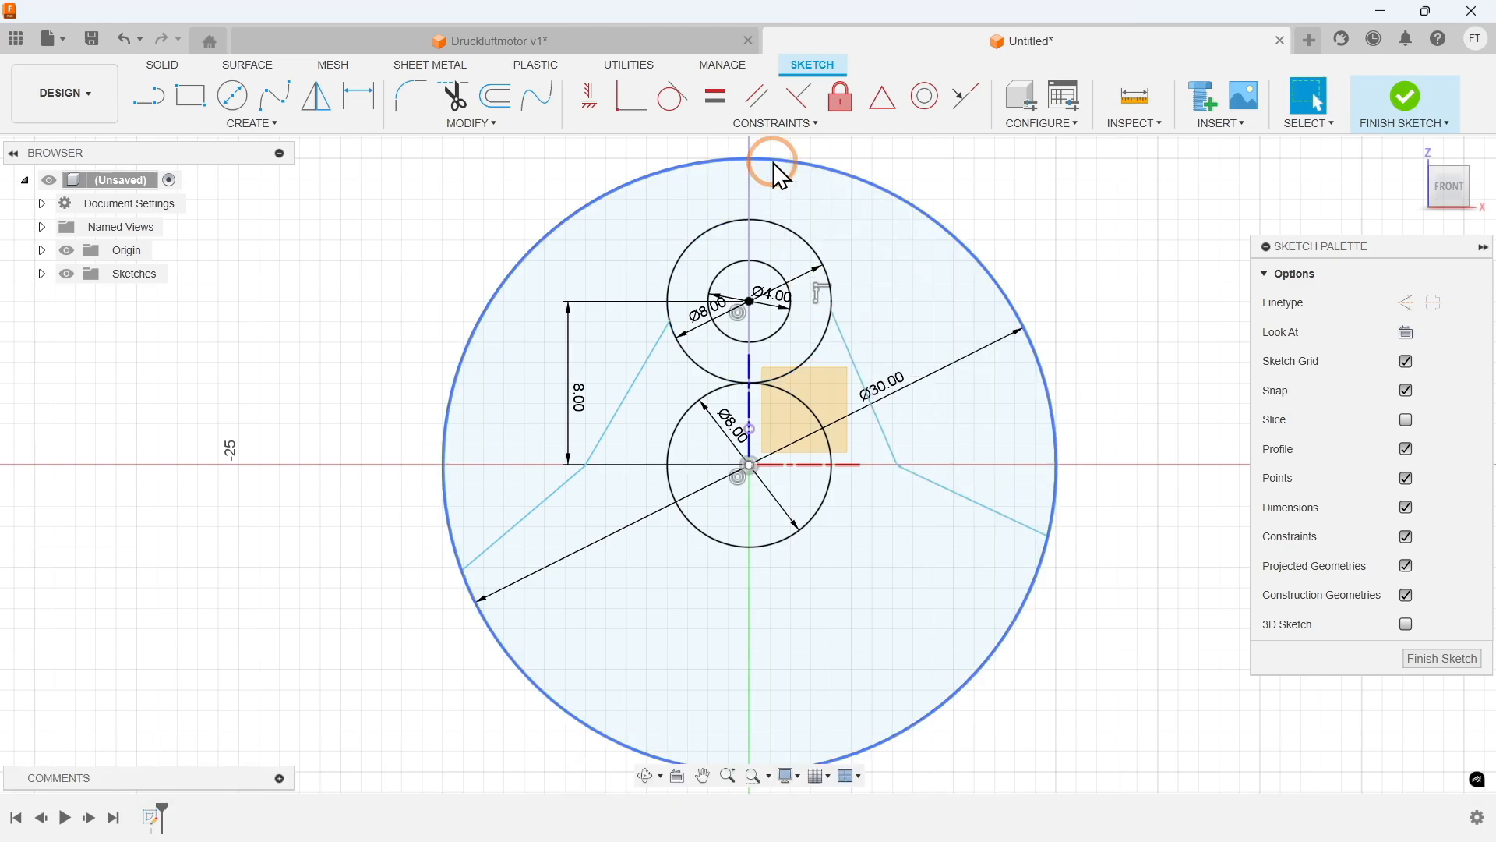
Step: Constrain the two lower slanted lines symmetric about the Z axis
{"action": "left_click", "coordinate": [762, 123]}
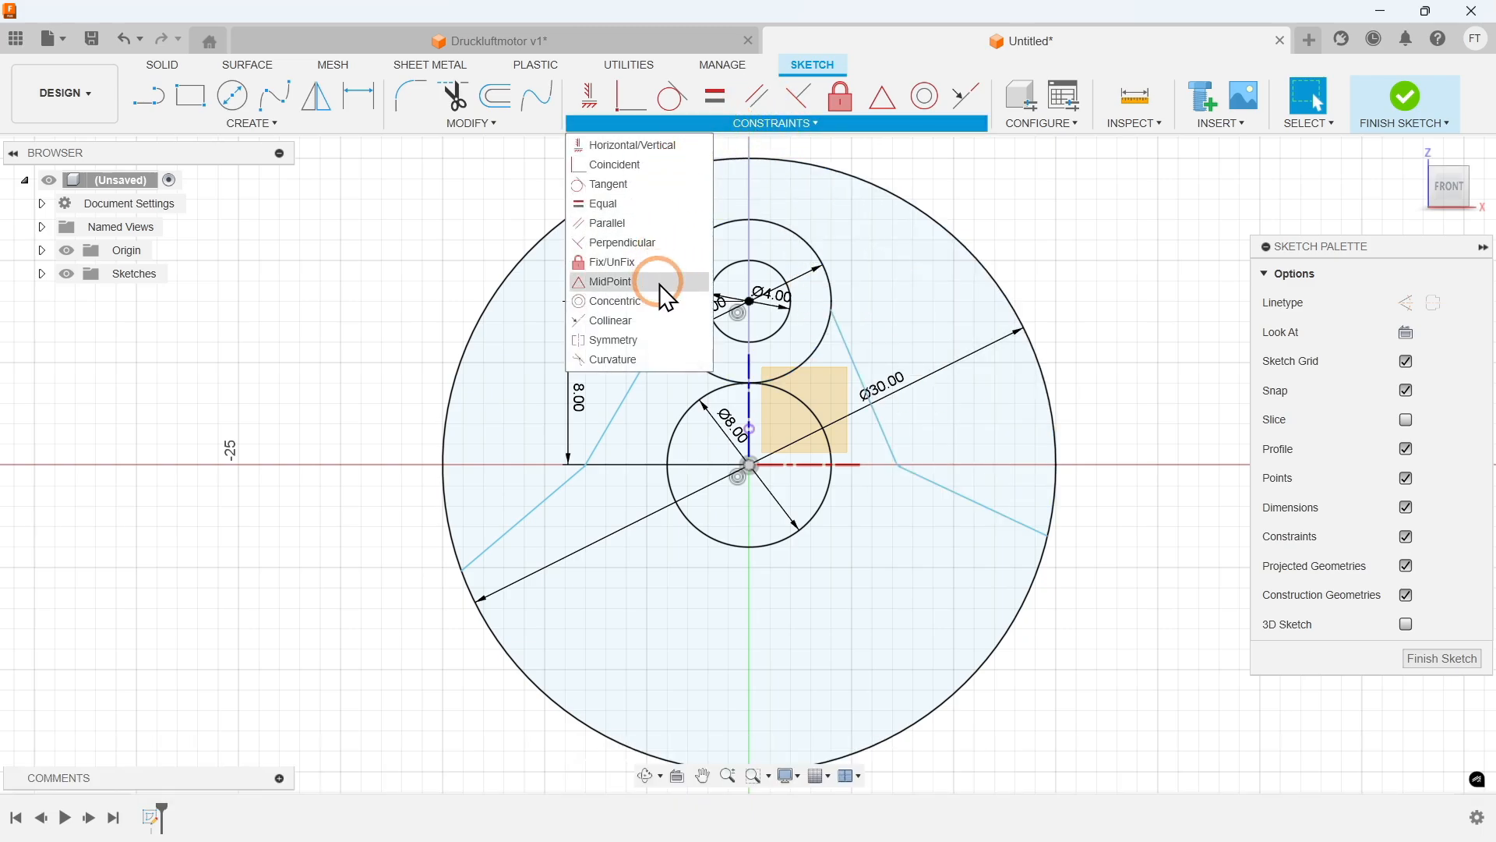
{"action": "left_click", "coordinate": [653, 341]}
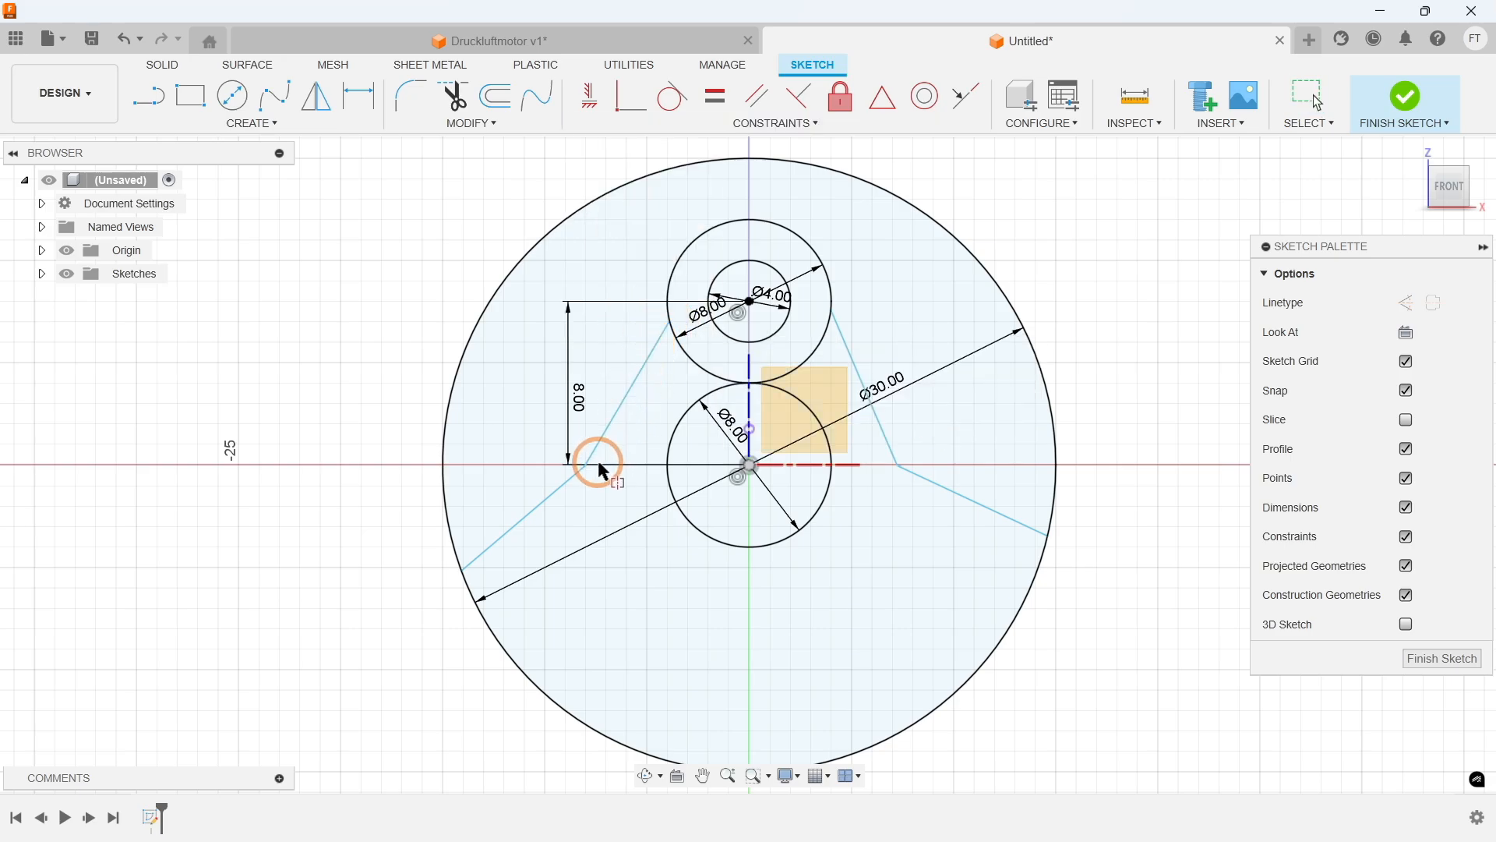
{"action": "left_click", "coordinate": [569, 478]}
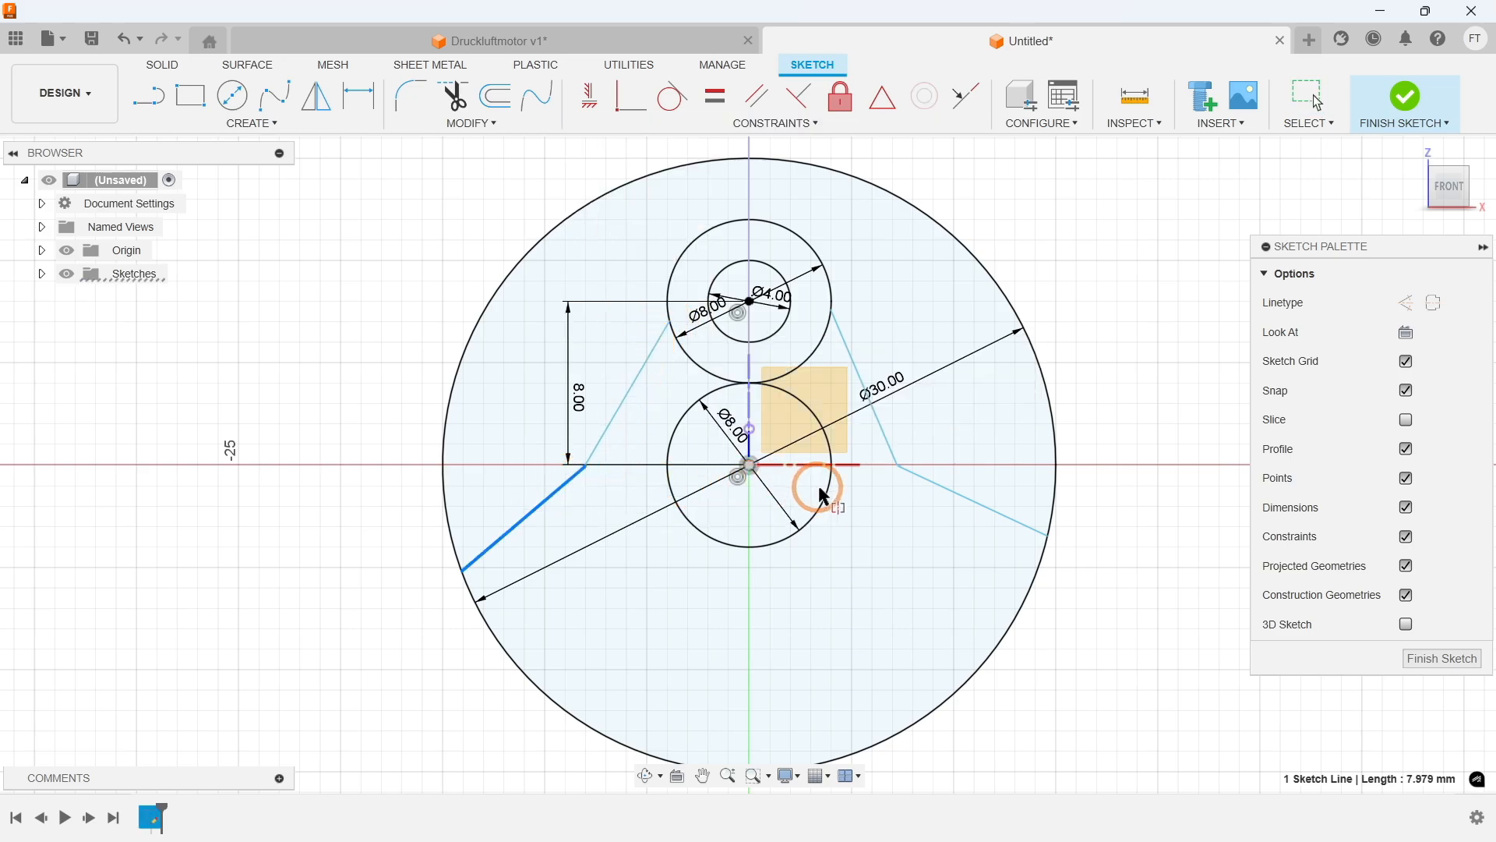
{"action": "left_click", "coordinate": [935, 486]}
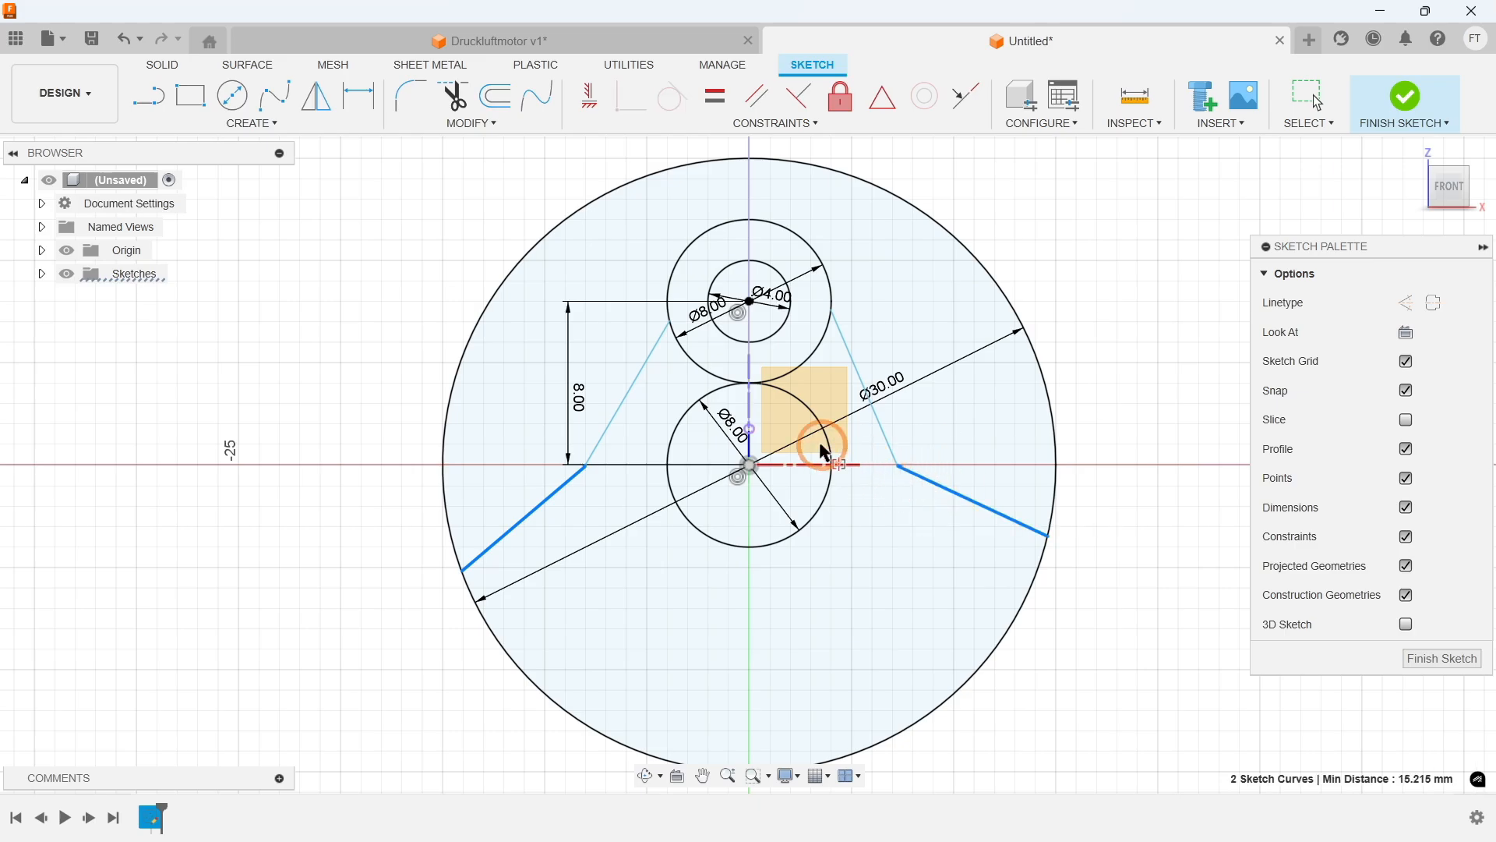
{"action": "left_click", "coordinate": [746, 397]}
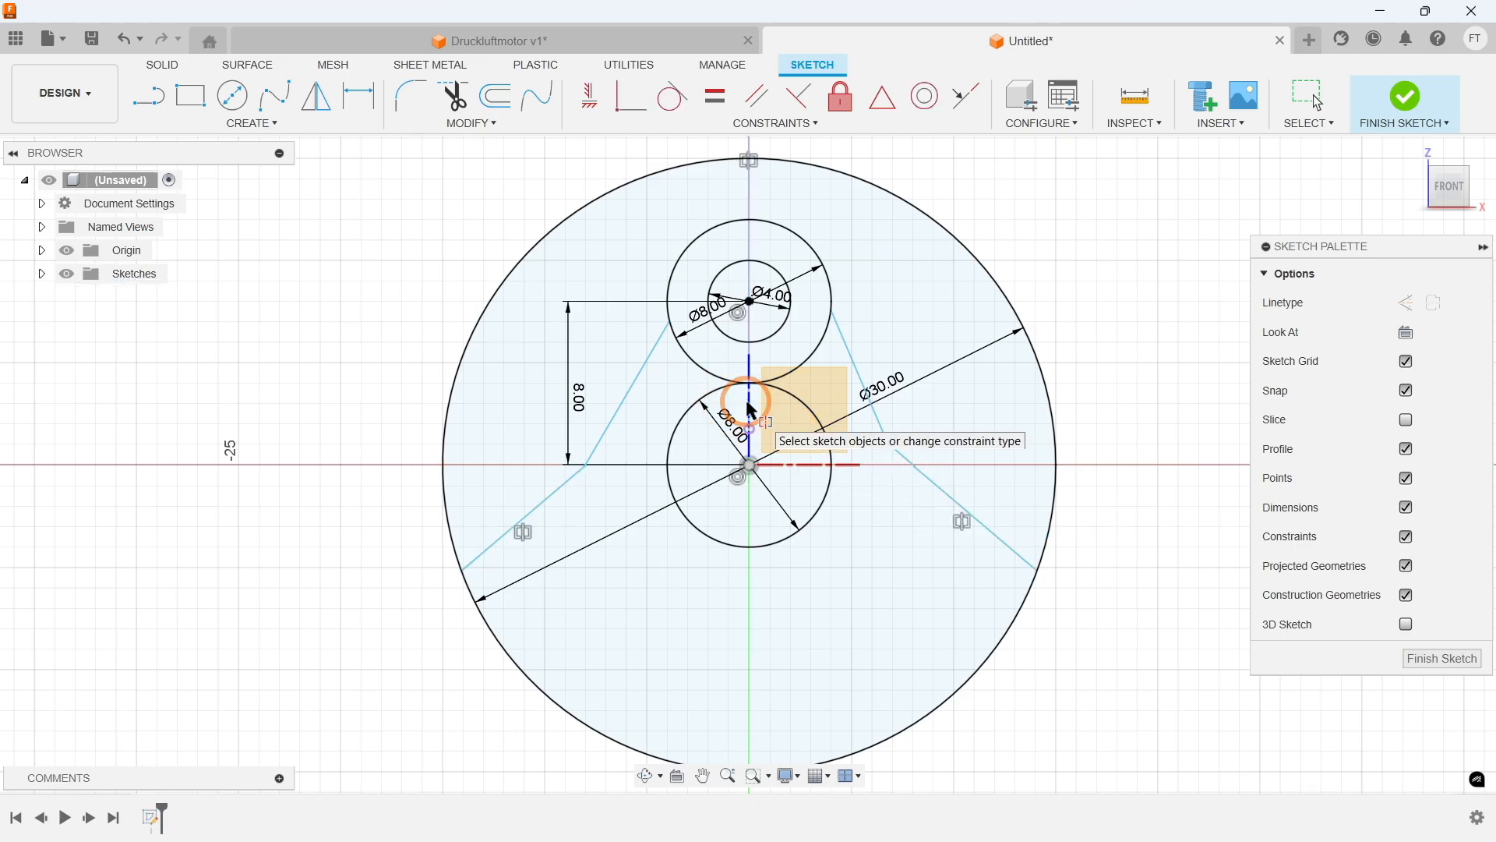
Step: Constrain the two upper slanted lines symmetric about the Z axis
{"action": "left_click", "coordinate": [626, 396]}
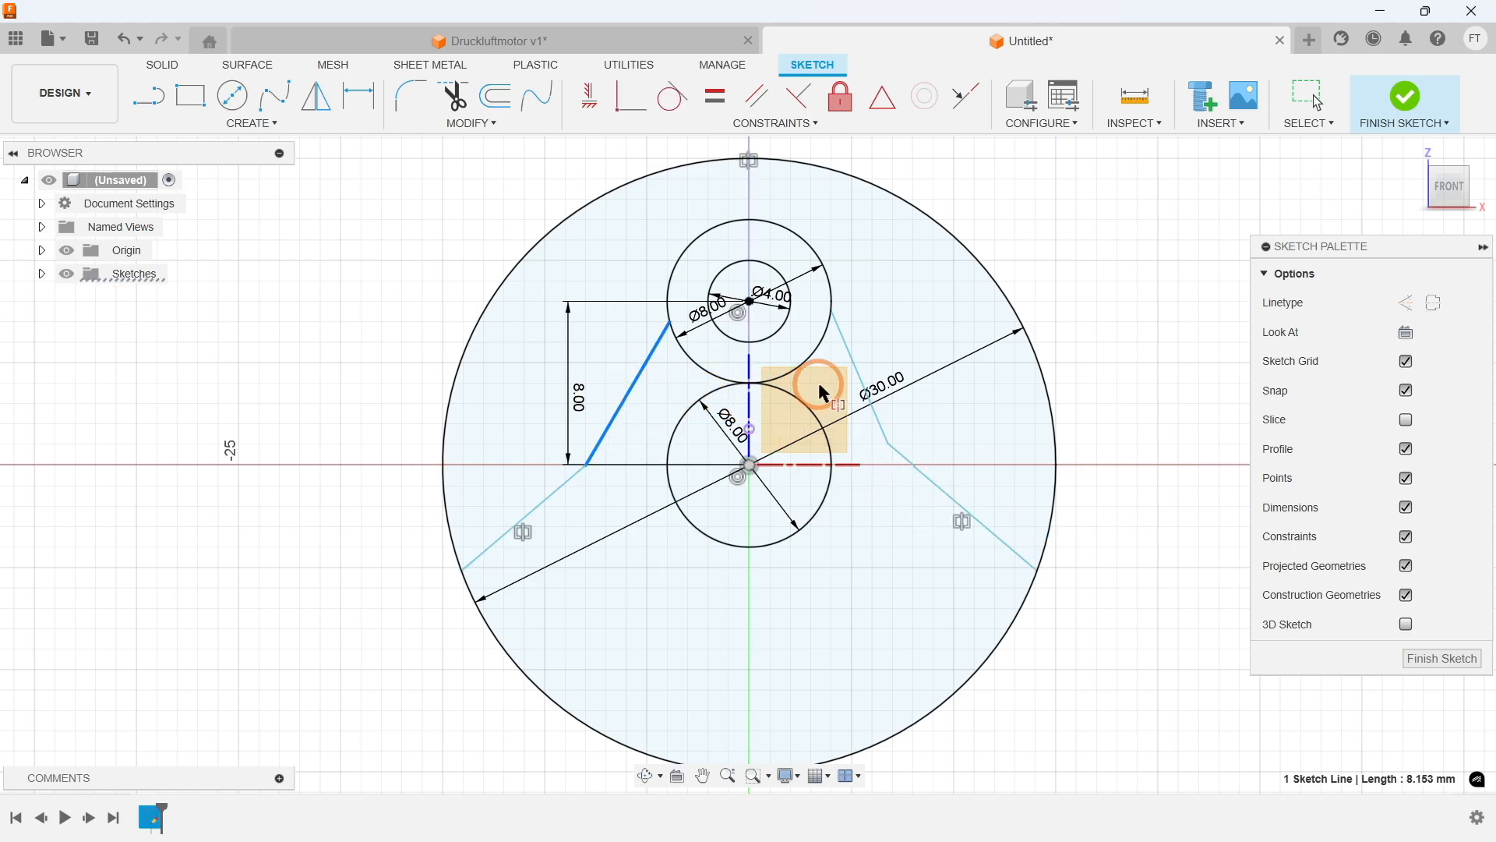
{"action": "left_click", "coordinate": [849, 362]}
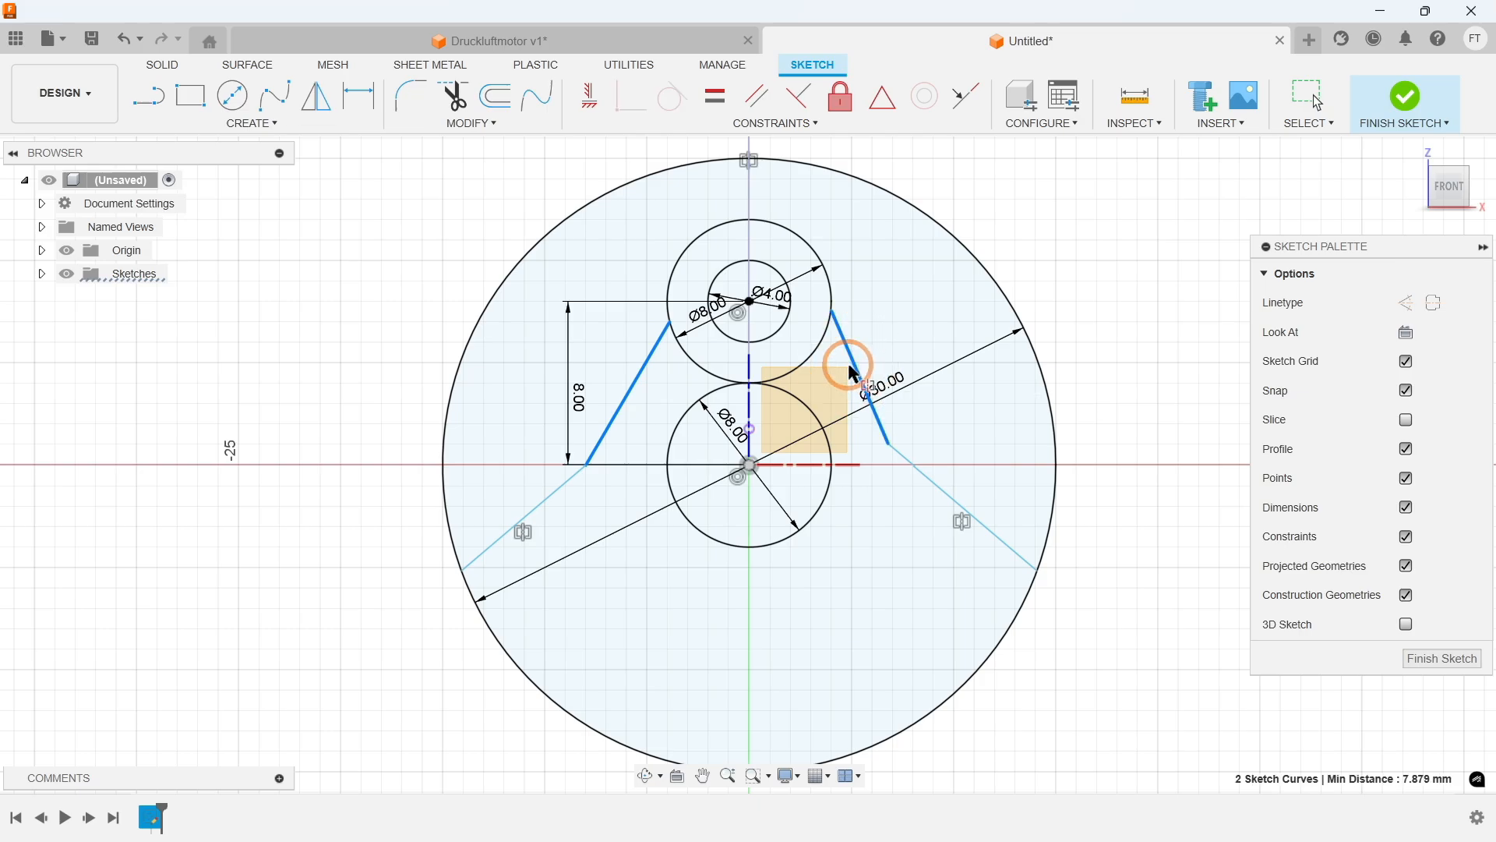
{"action": "left_click", "coordinate": [750, 413]}
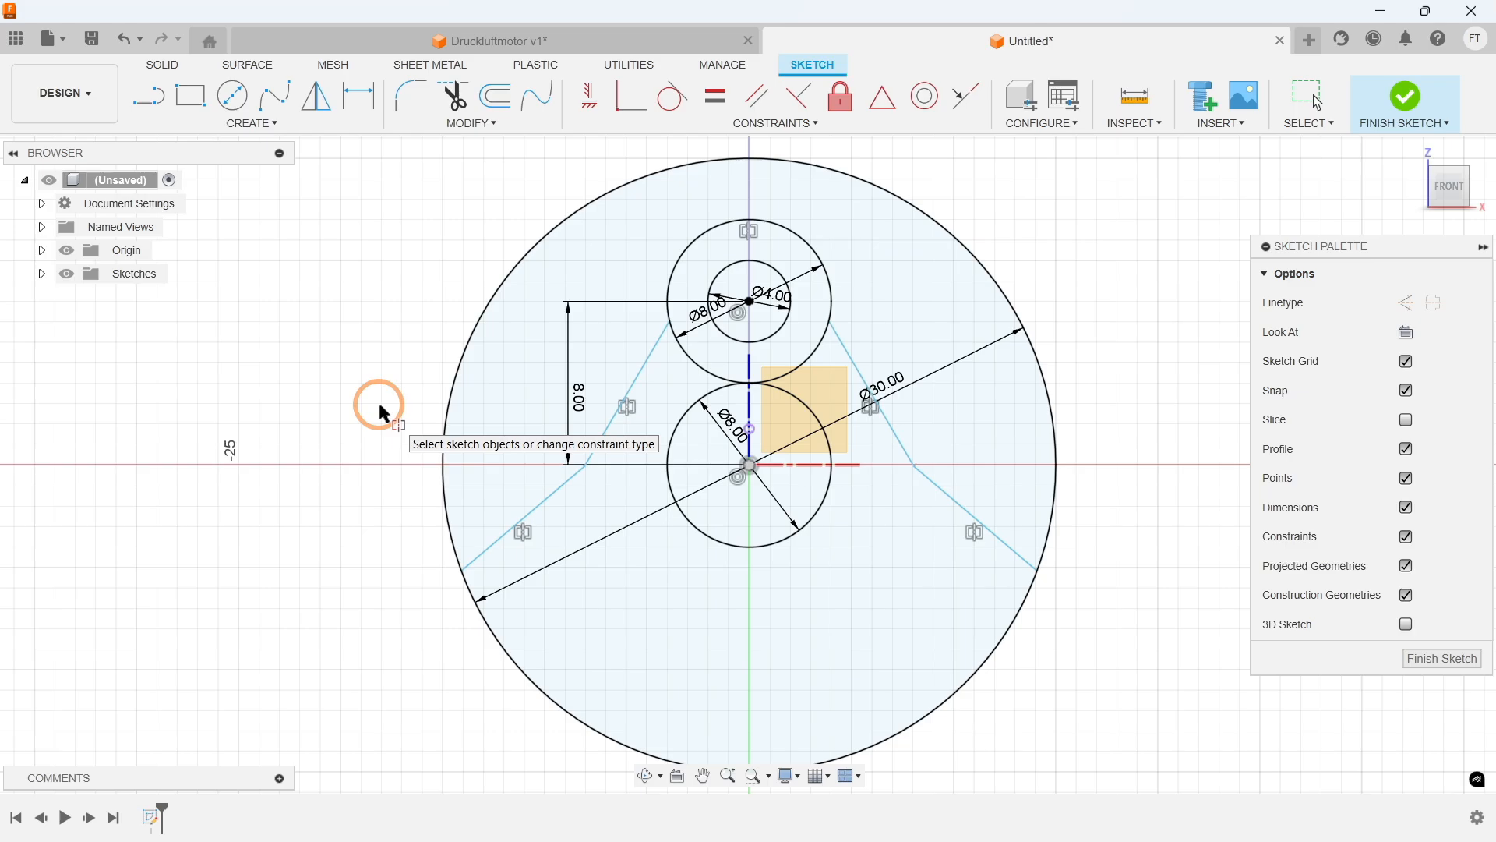
{"action": "key", "text": "Escape"}
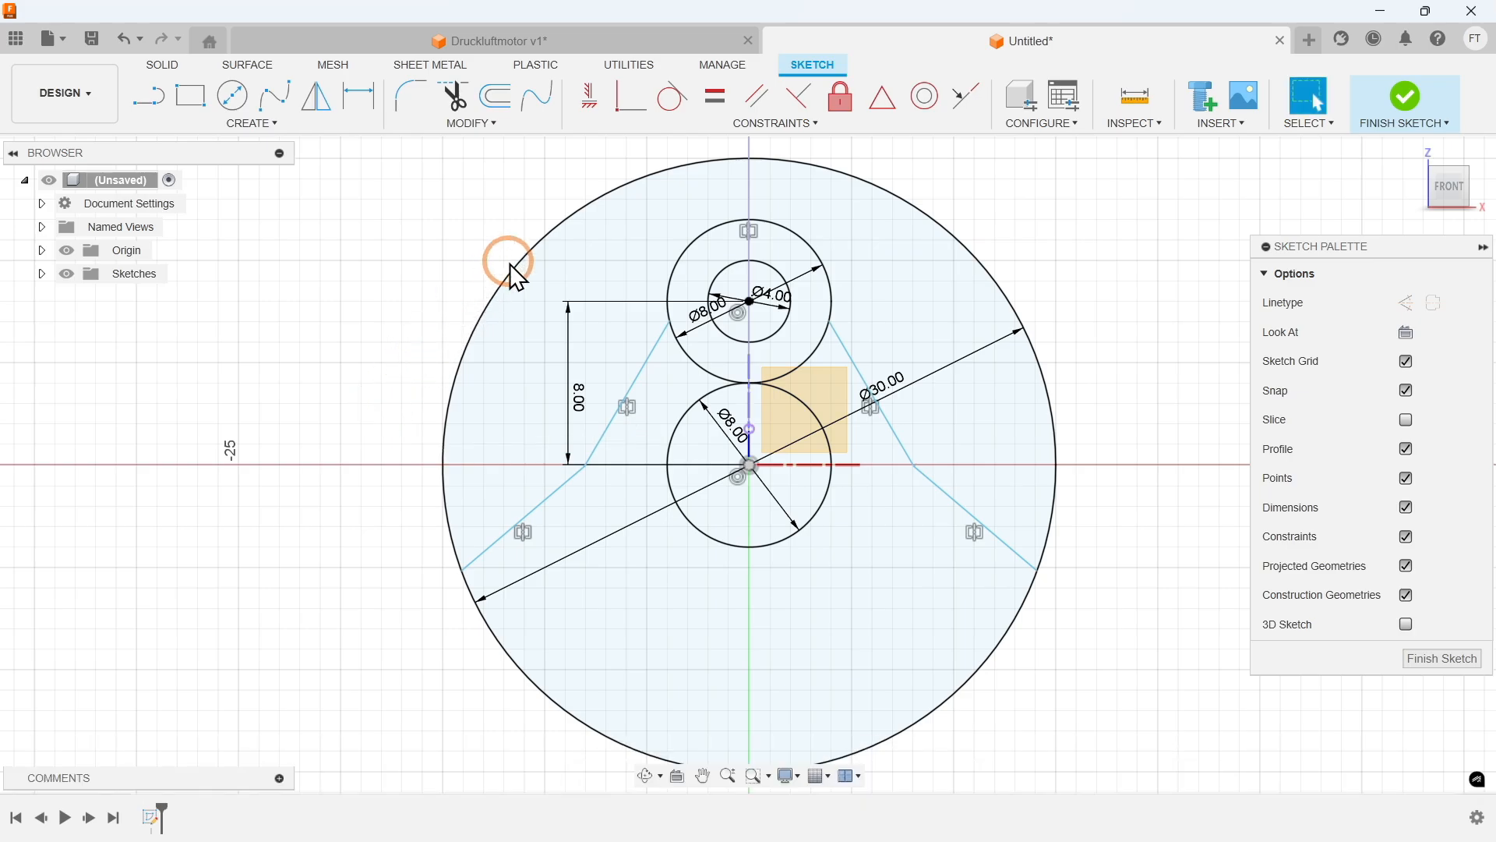
Step: Constrain the upper left slanted line tangent to the upper 8 mm circle
{"action": "left_click", "coordinate": [671, 125]}
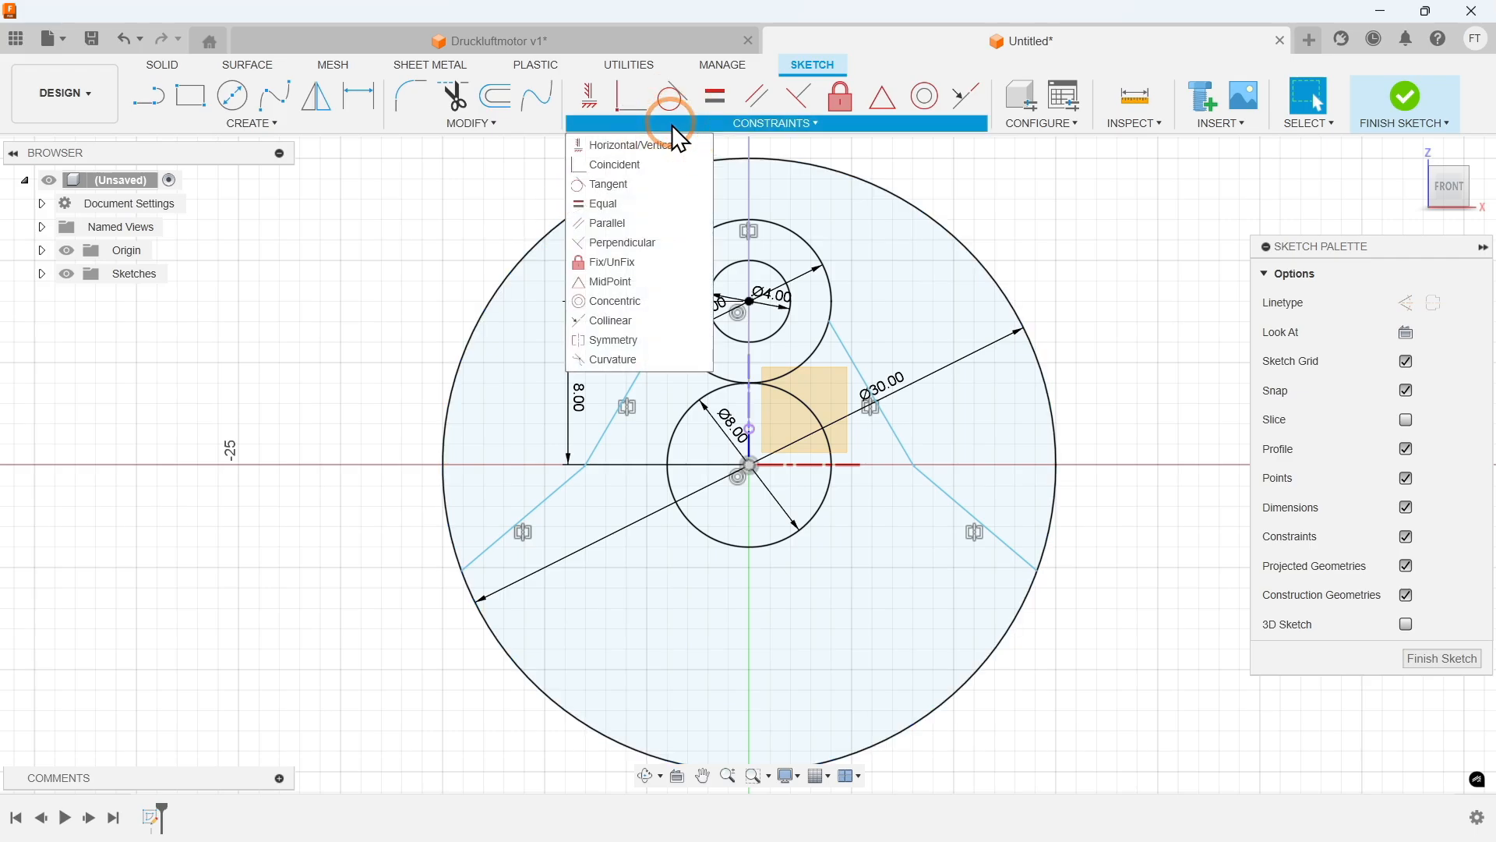
{"action": "left_click", "coordinate": [653, 184]}
{"action": "left_click", "coordinate": [653, 282]}
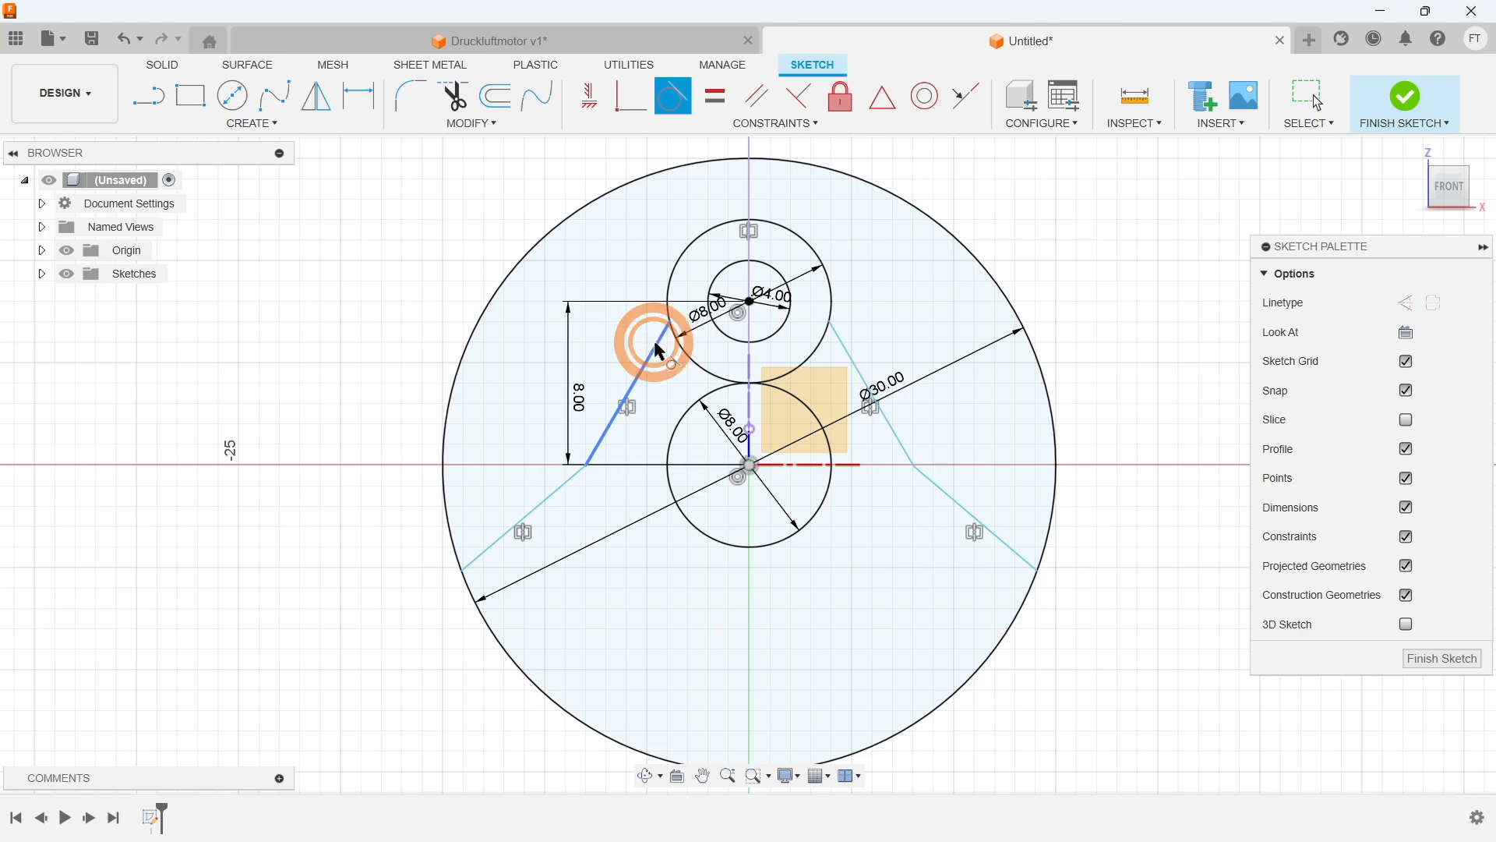
{"action": "left_click", "coordinate": [655, 339]}
{"action": "left_click", "coordinate": [672, 296]}
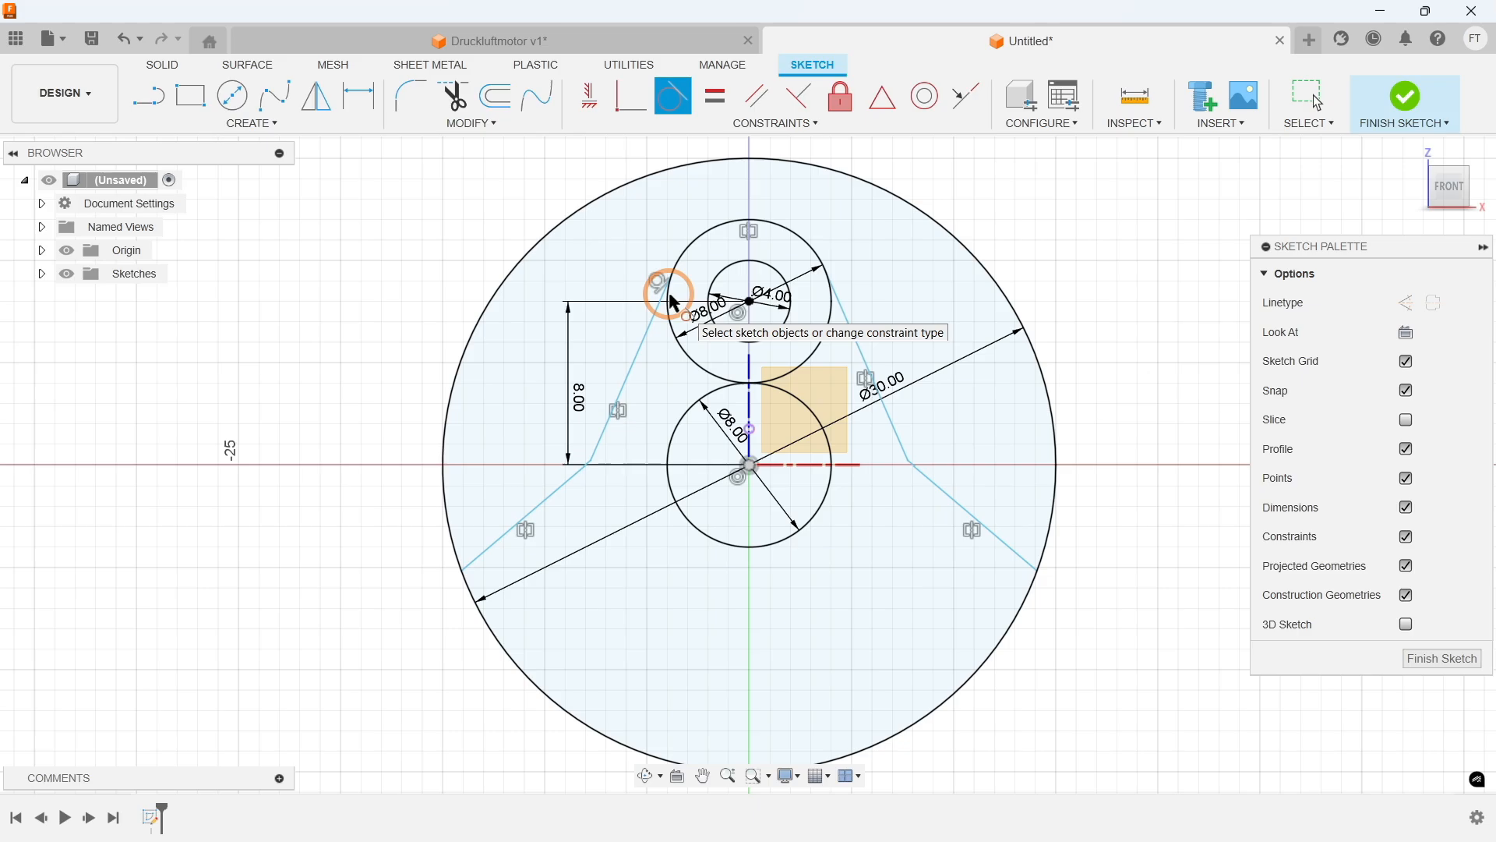
Step: Constrain the corner point between the two left slanted lines coincident with the X axis
{"action": "left_click", "coordinate": [673, 127]}
{"action": "left_click", "coordinate": [661, 164]}
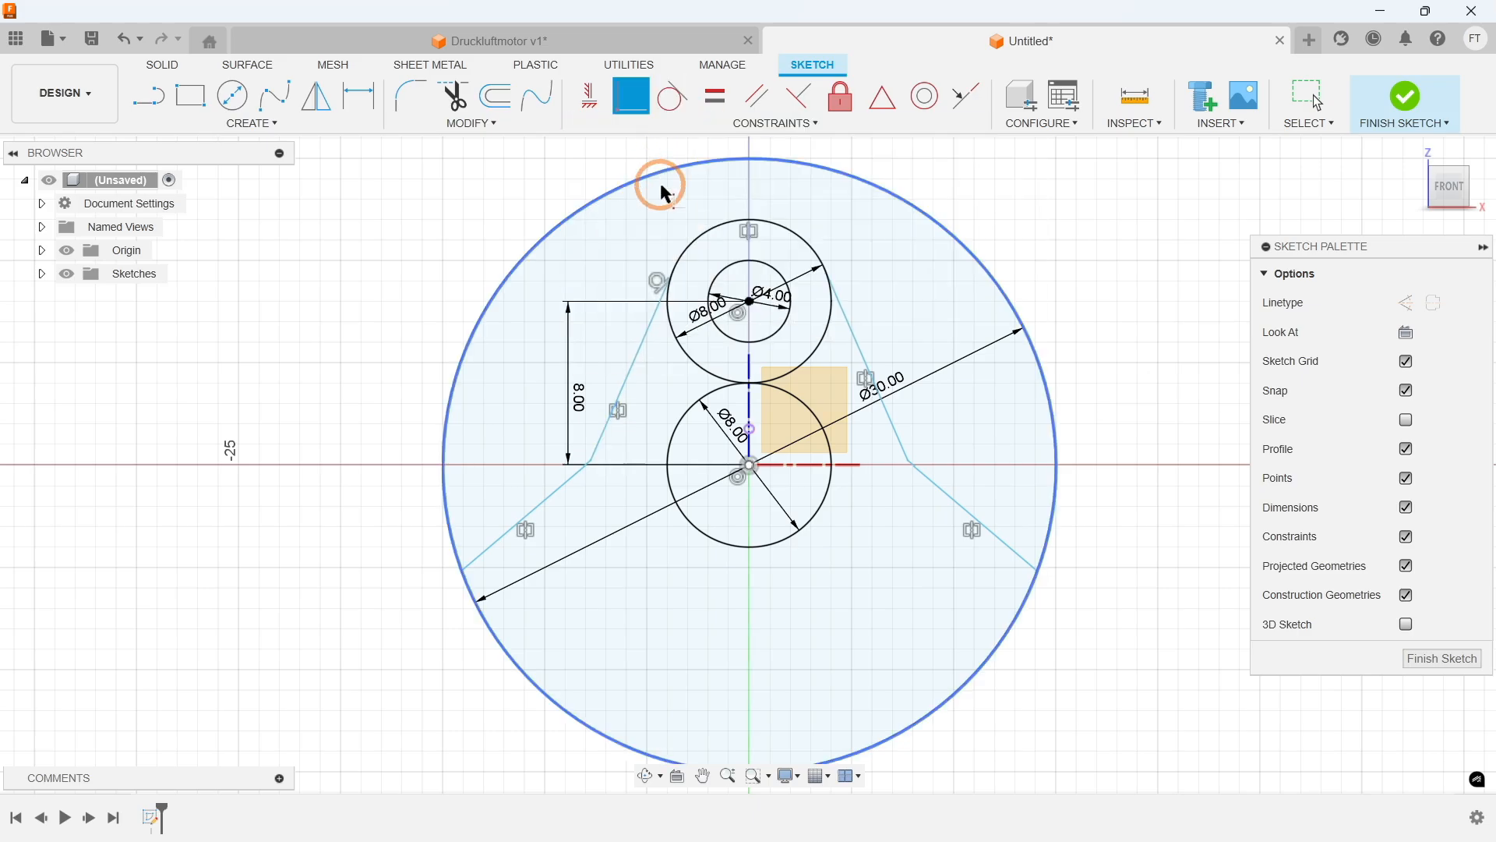
{"action": "left_click", "coordinate": [593, 461]}
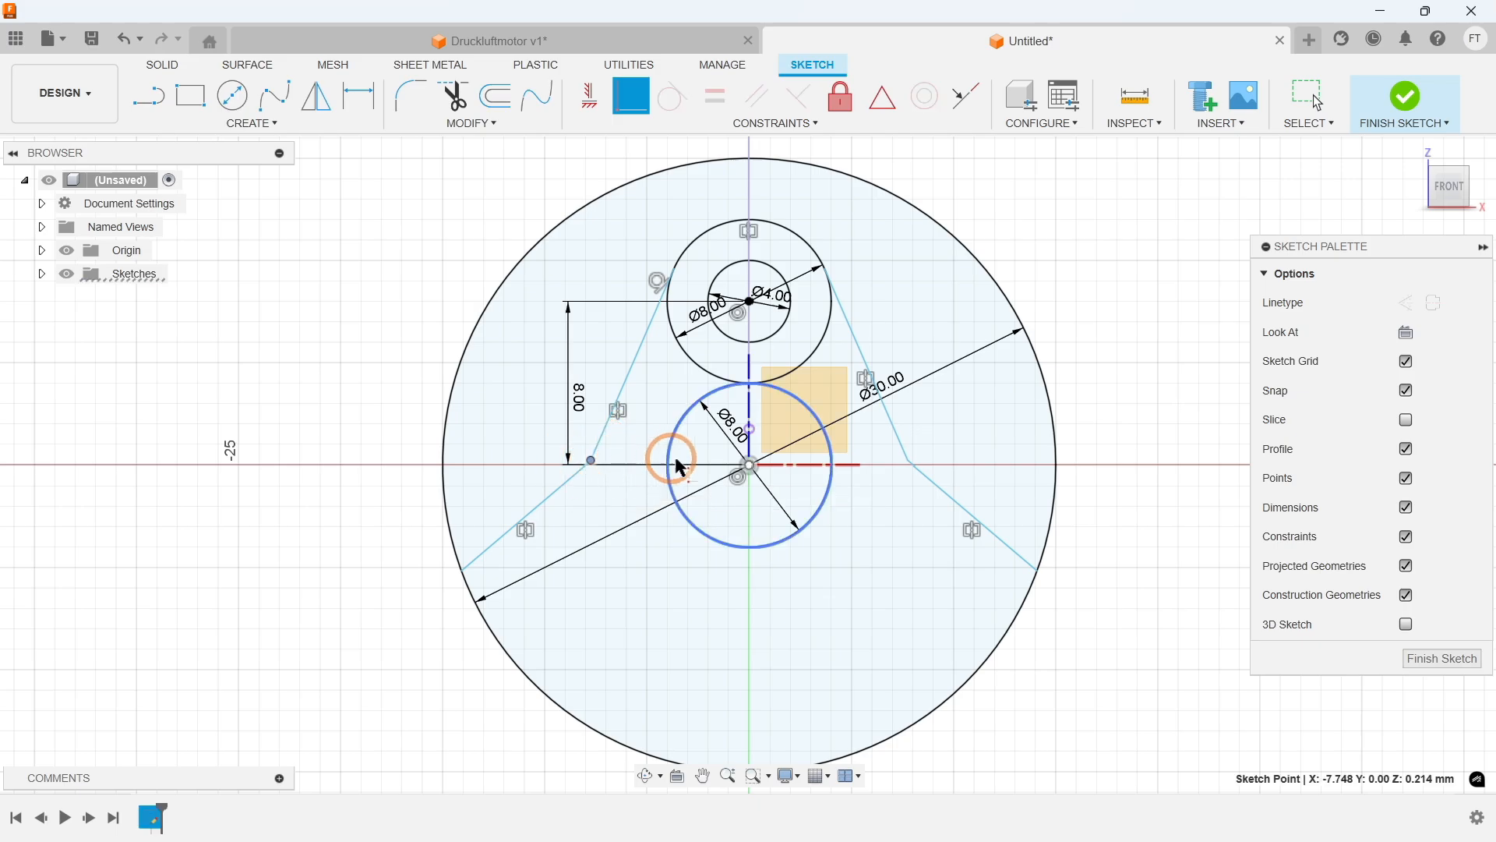
{"action": "left_click", "coordinate": [785, 464]}
{"action": "key", "text": "Escape"}
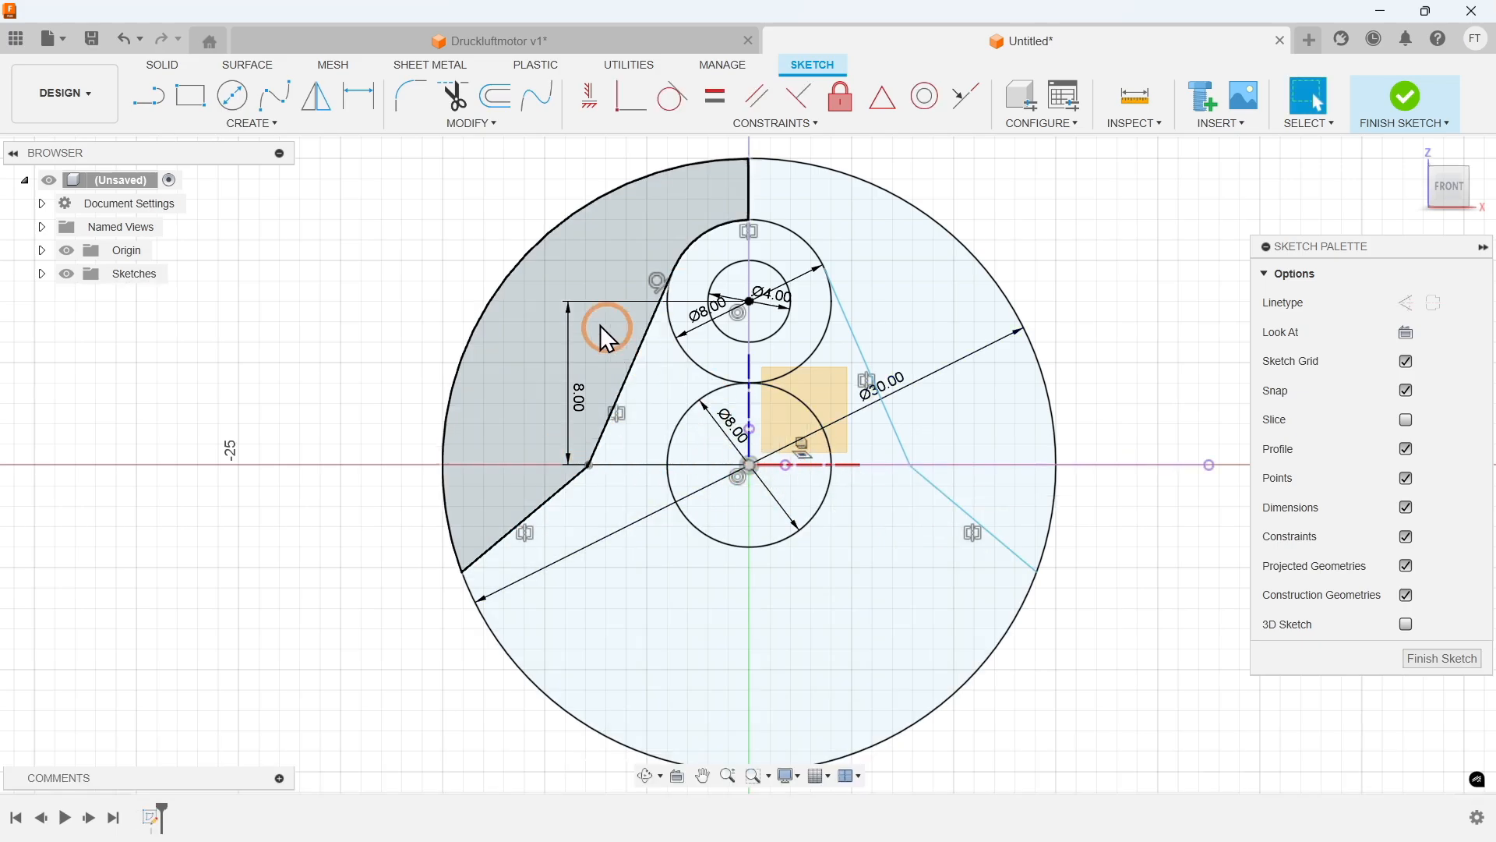
Step: Dimension the angle between the two upper slanted lines as 29 degrees
{"action": "left_click", "coordinate": [265, 130]}
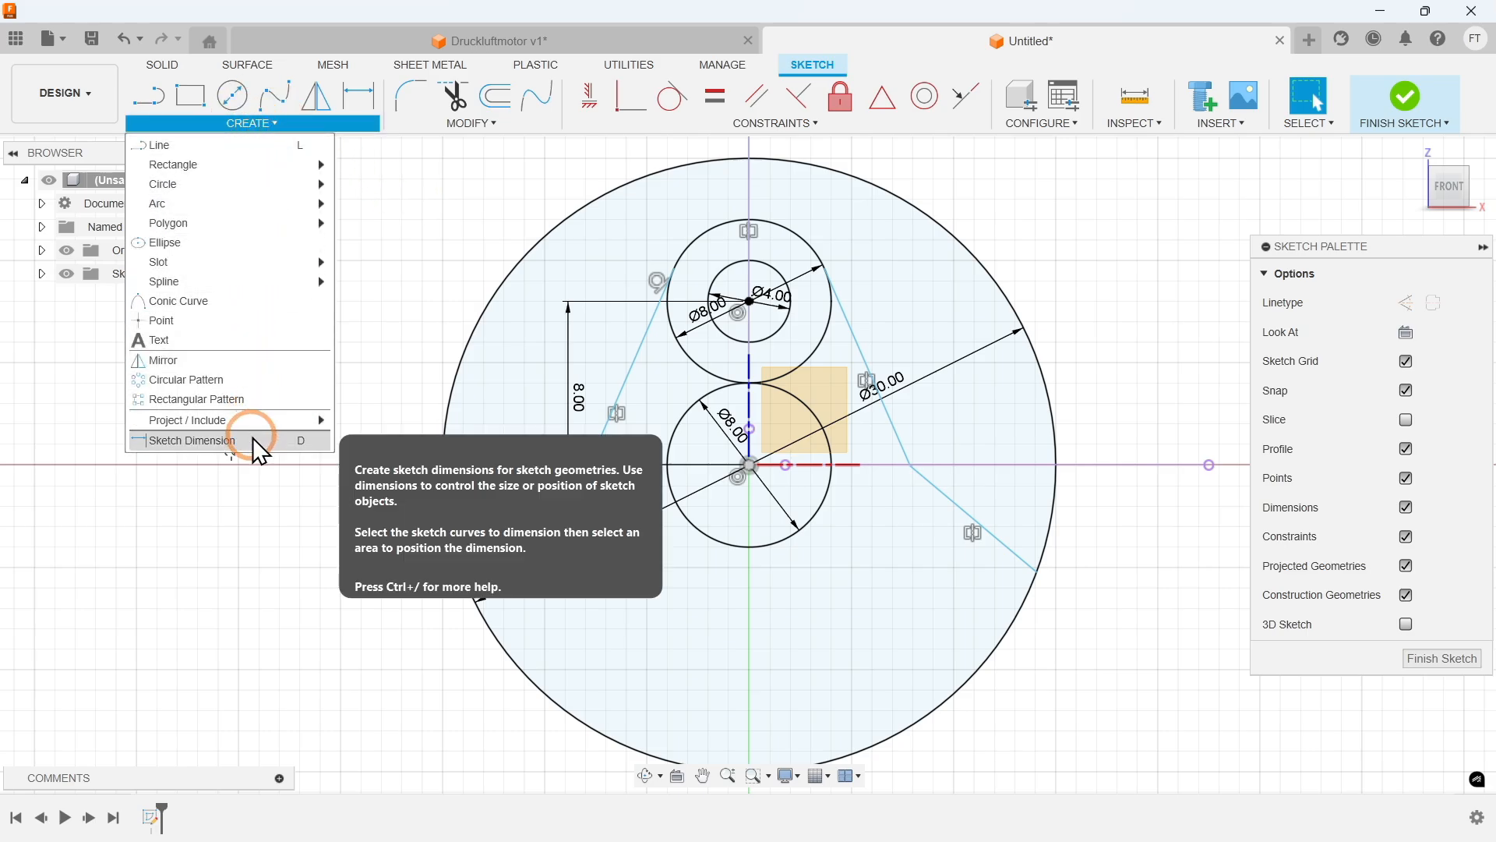
{"action": "left_click", "coordinate": [287, 434]}
{"action": "left_click", "coordinate": [629, 366]}
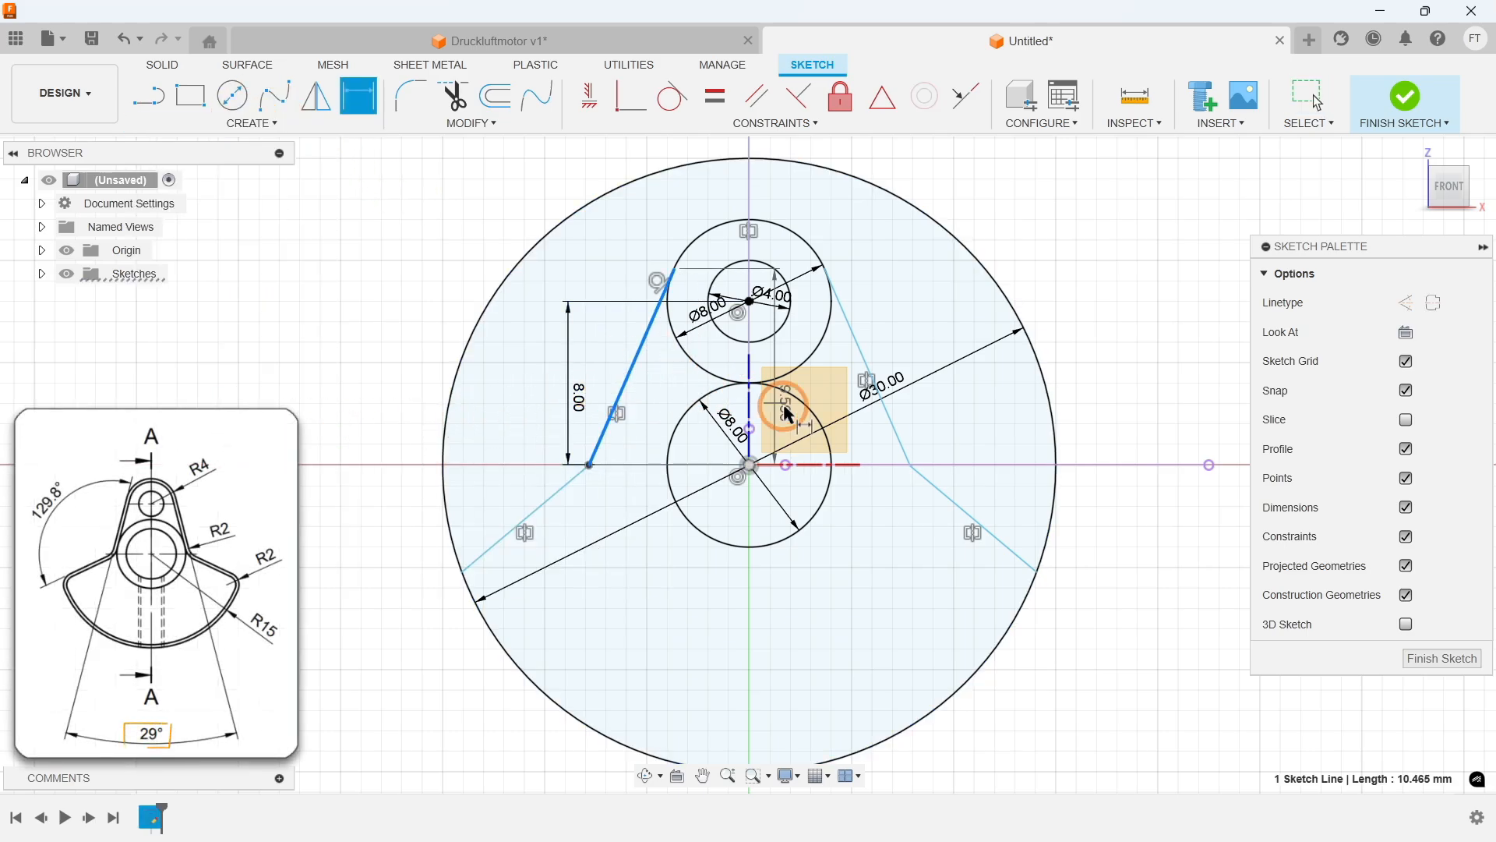
{"action": "left_click", "coordinate": [897, 434]}
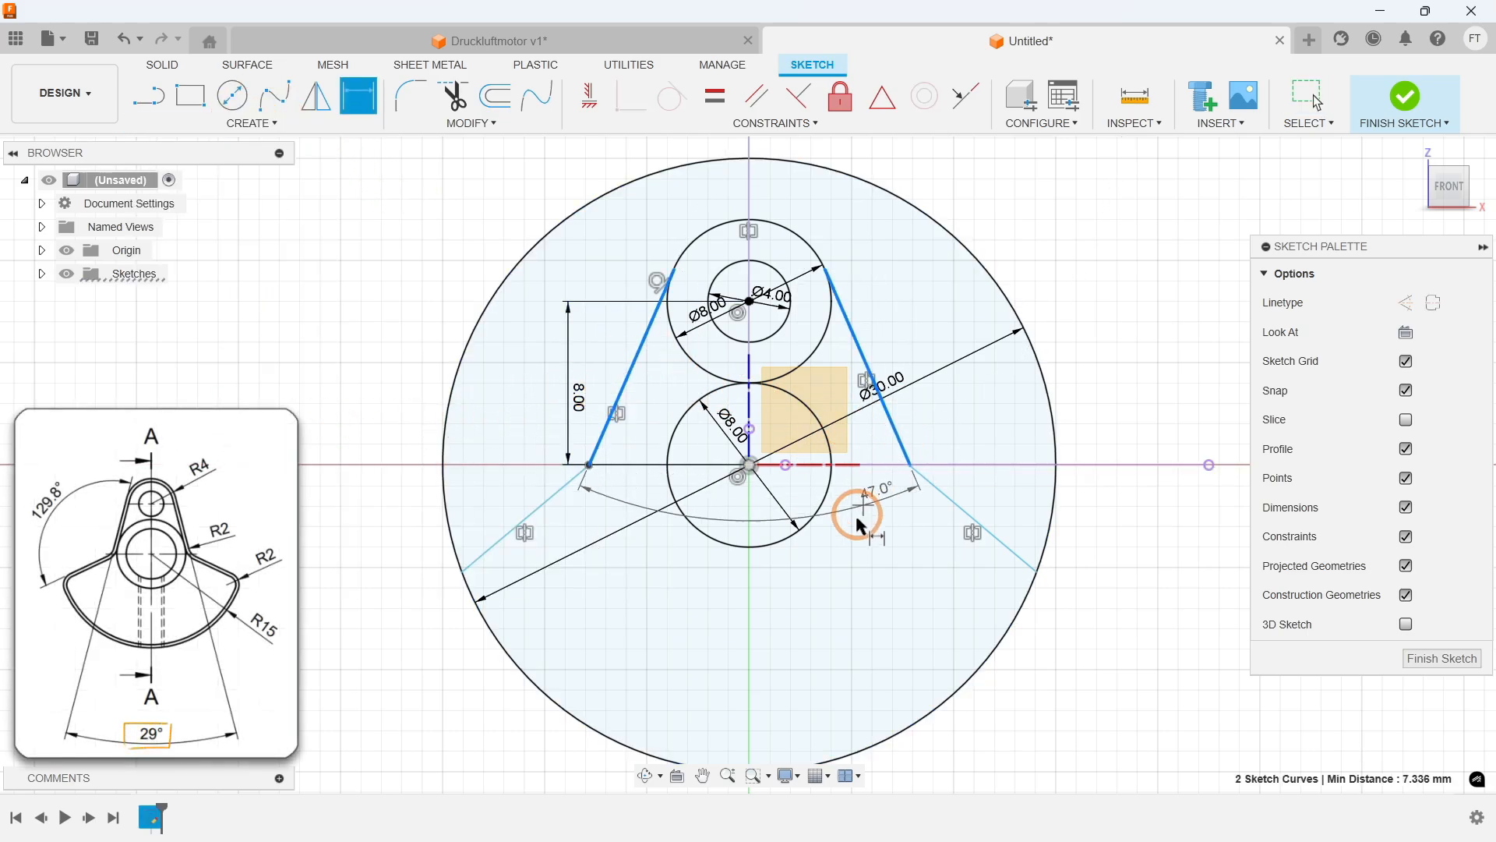
{"action": "left_click", "coordinate": [825, 602]}
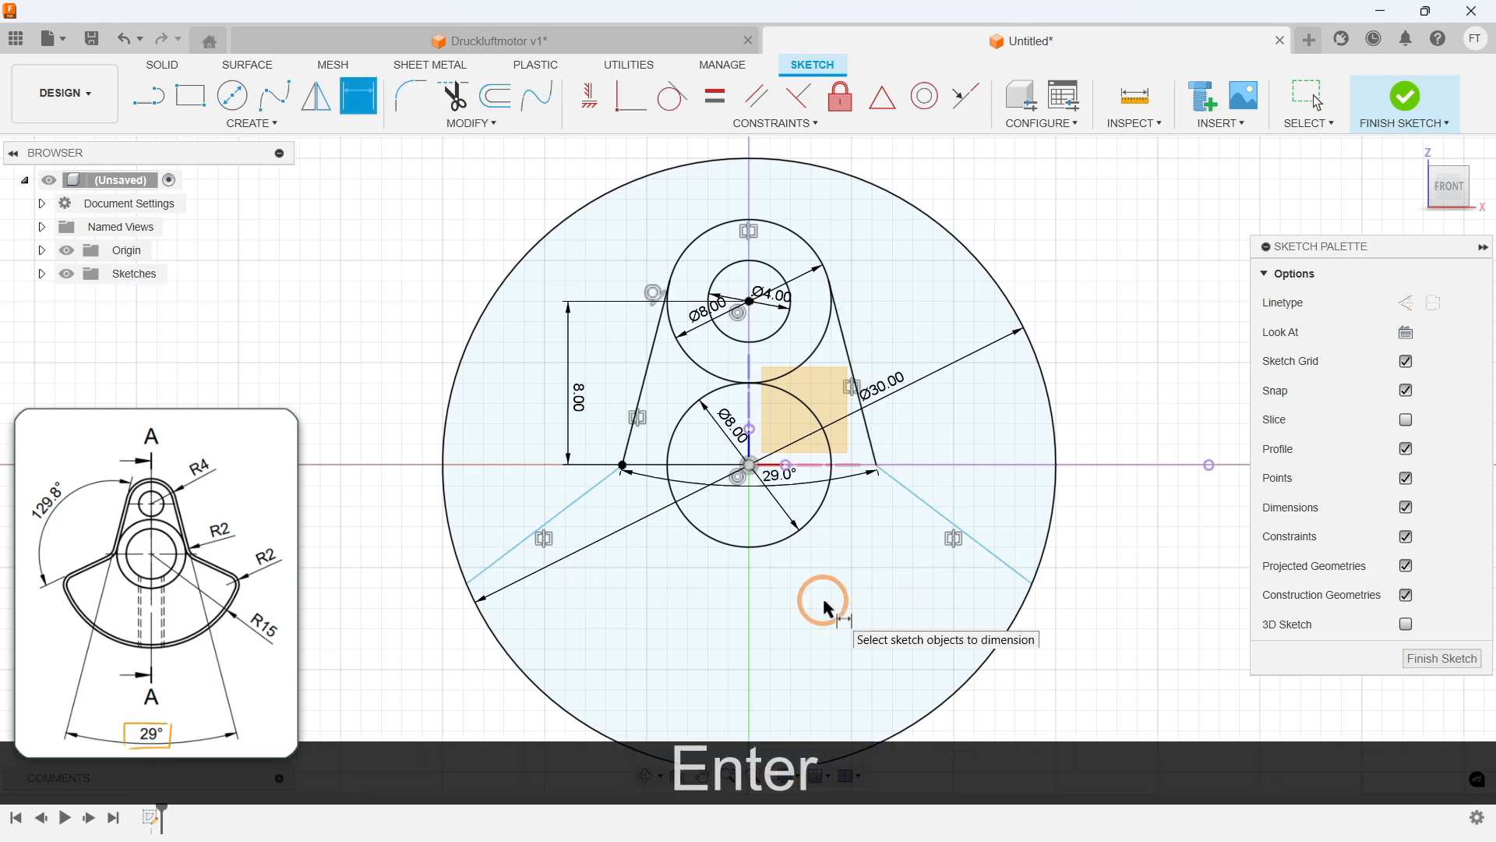
Step: Dimension the outer angle between the lower and upper left slanted lines as 129.8 degrees
{"action": "left_click", "coordinate": [558, 520]}
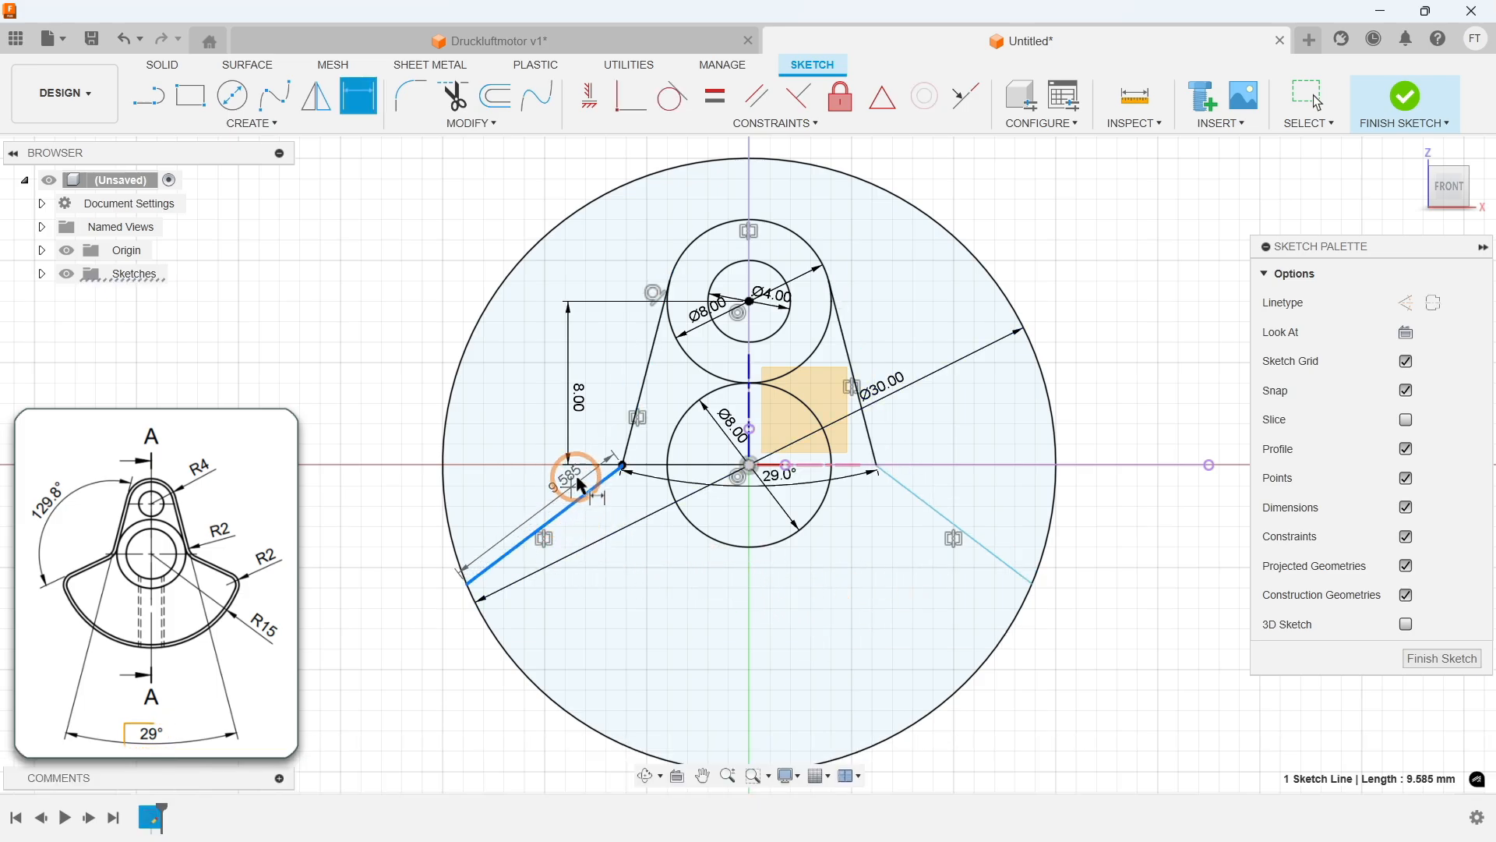
{"action": "left_click", "coordinate": [651, 374]}
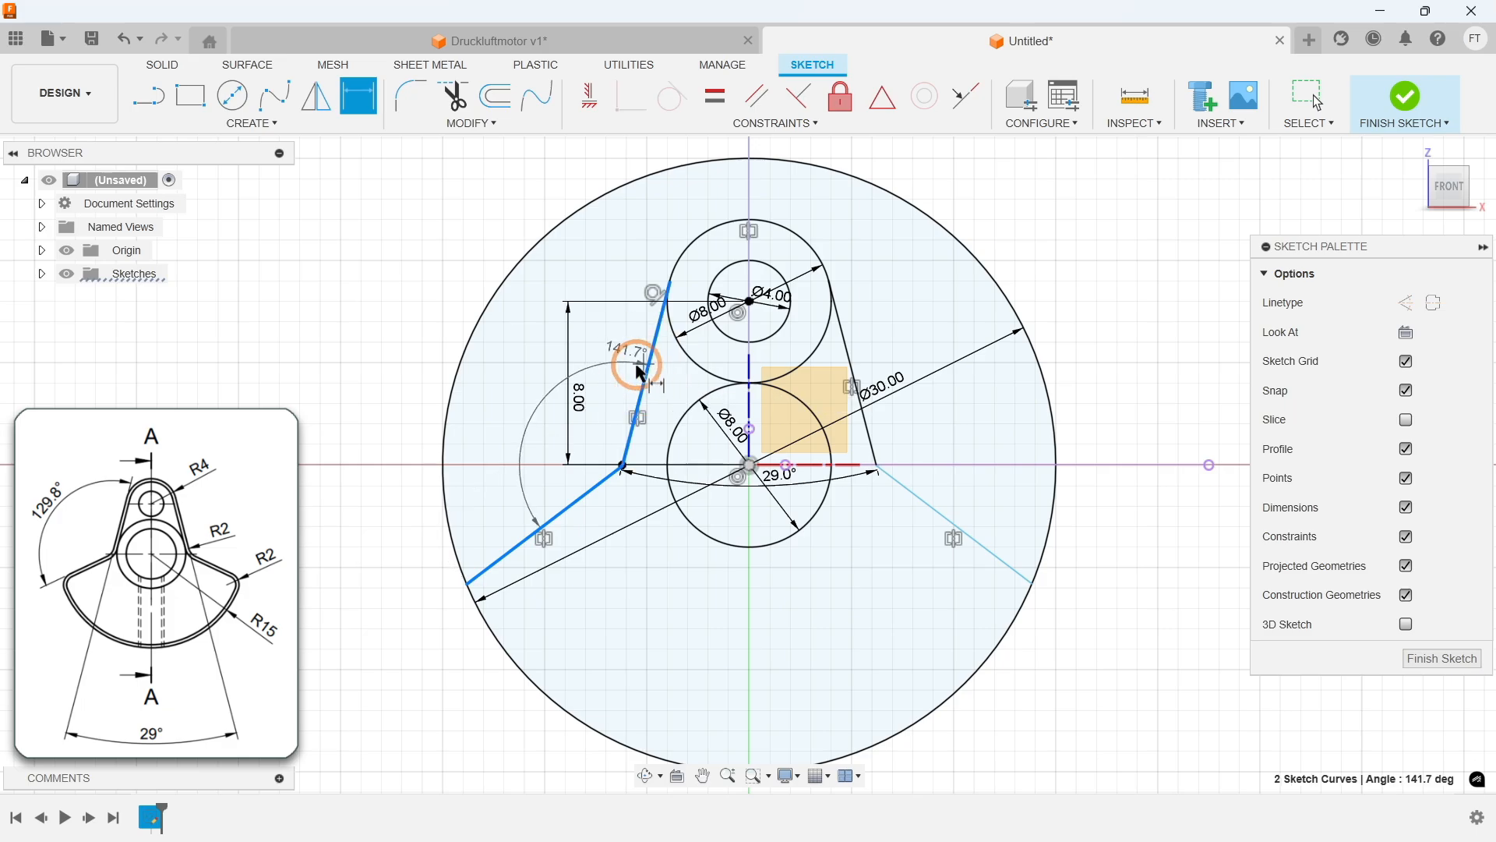
{"action": "left_click", "coordinate": [396, 368]}
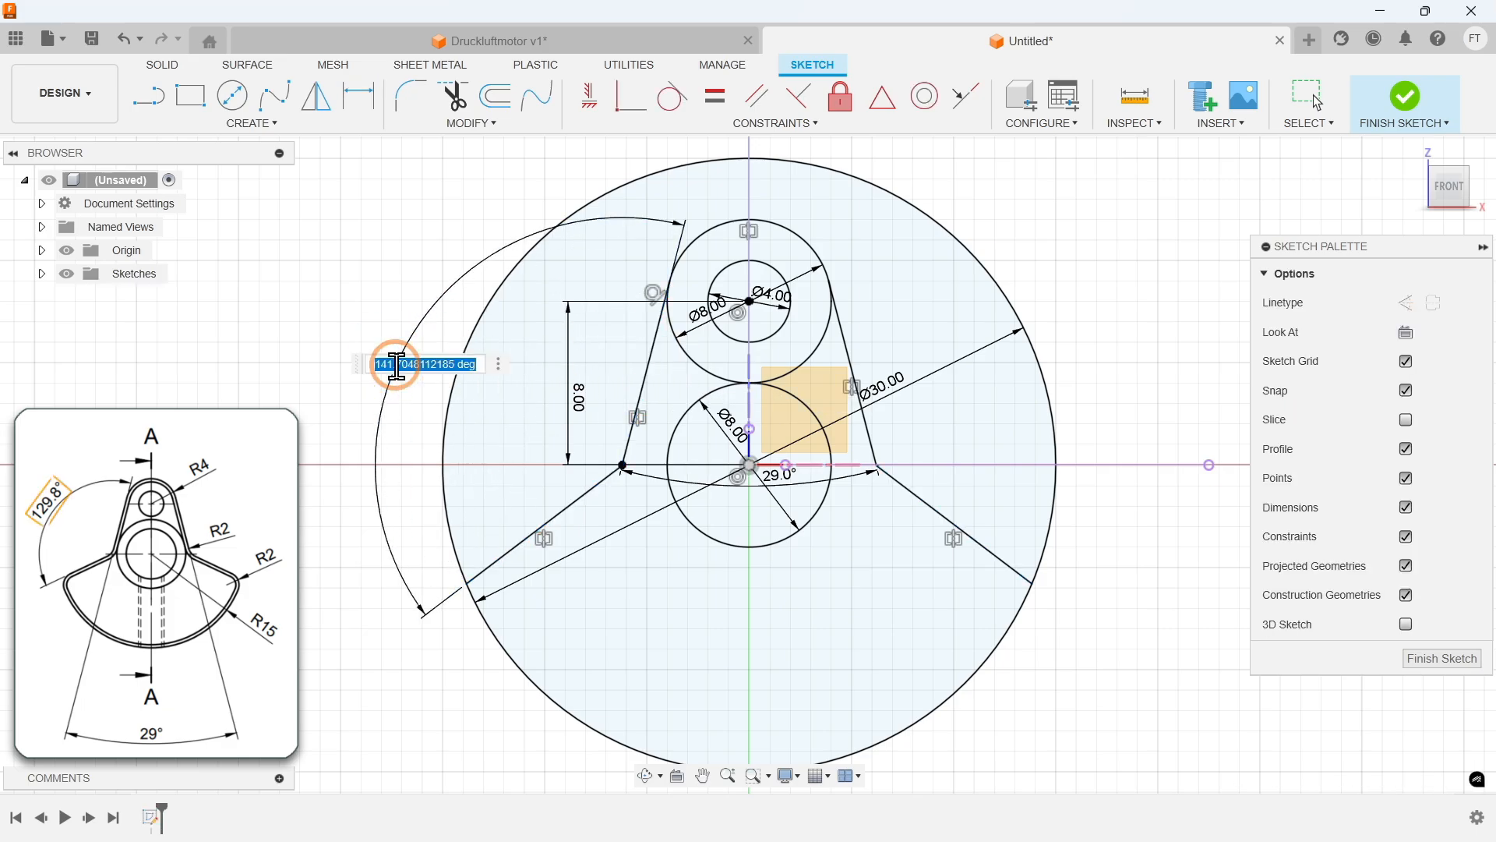
{"action": "type", "text": "129.8"}
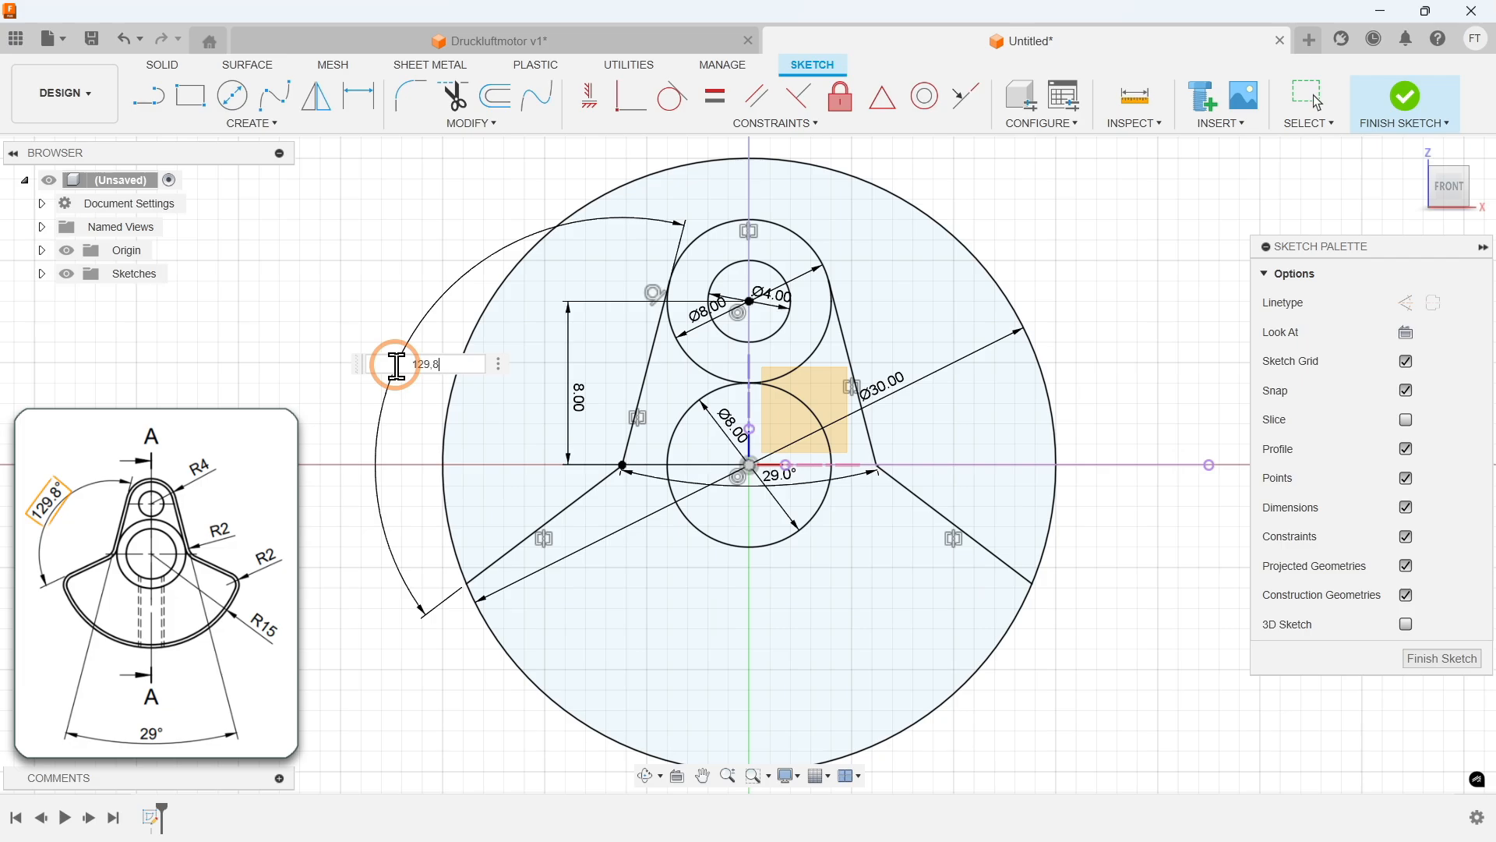
{"action": "key", "text": "Return"}
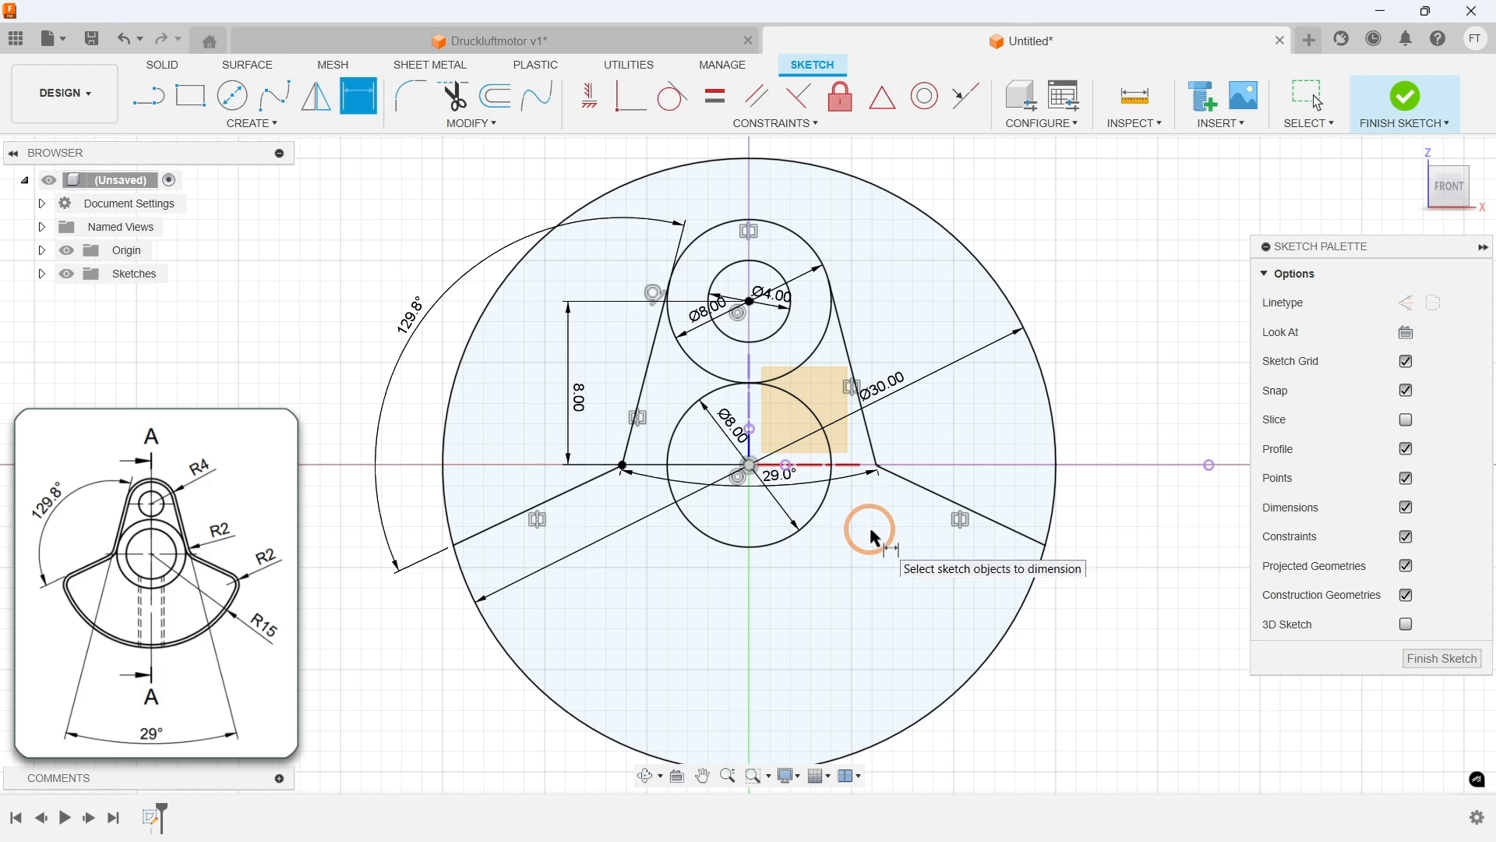
Step: Trim away the upper arcs of the 30 mm circle, leaving only the lower counterweight arc between the slanted lines
{"action": "left_click", "coordinate": [454, 124]}
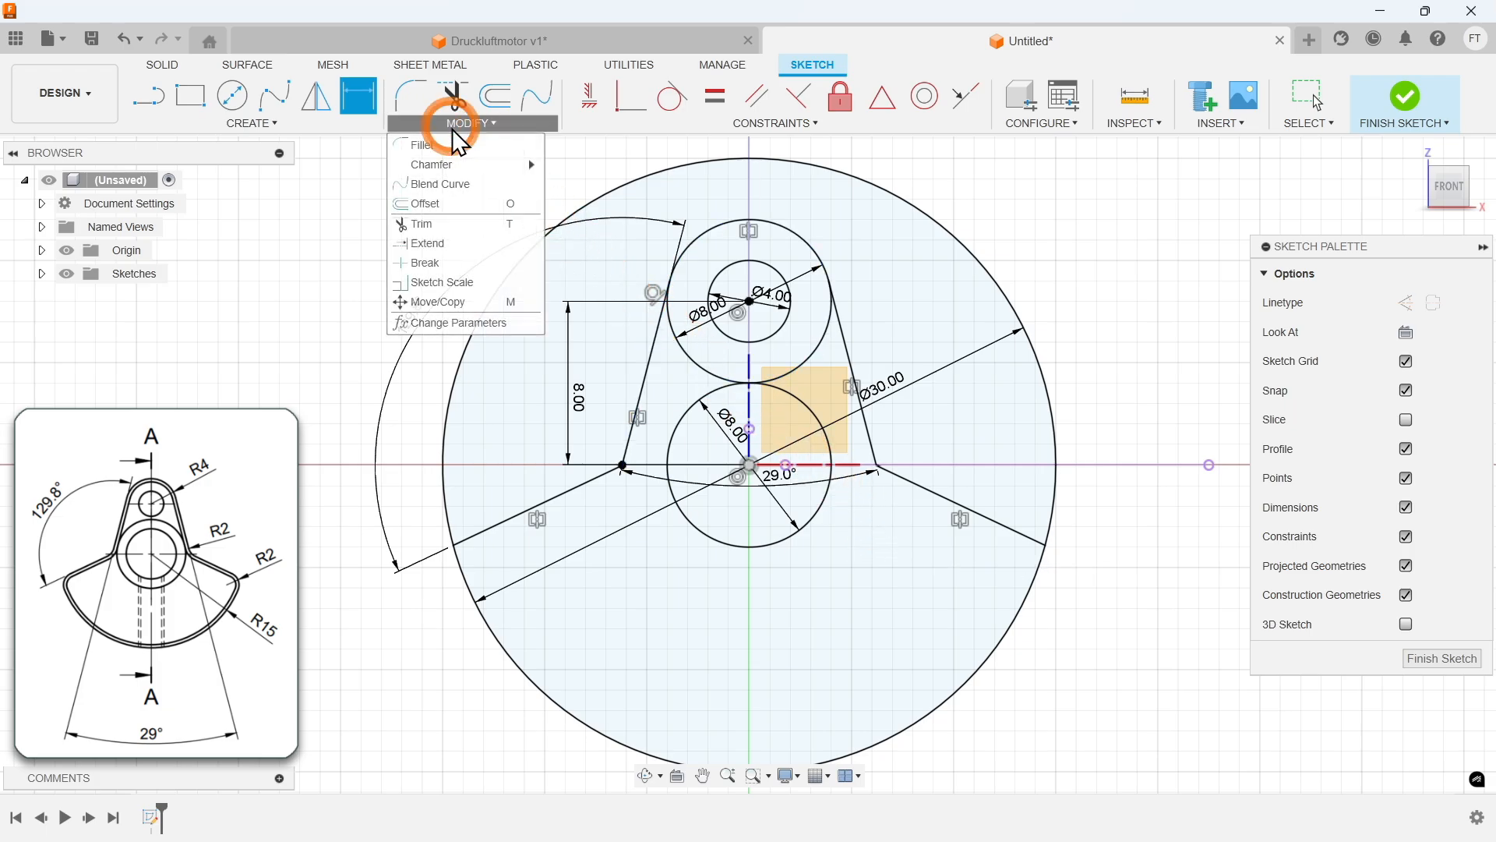
{"action": "left_click", "coordinate": [452, 223]}
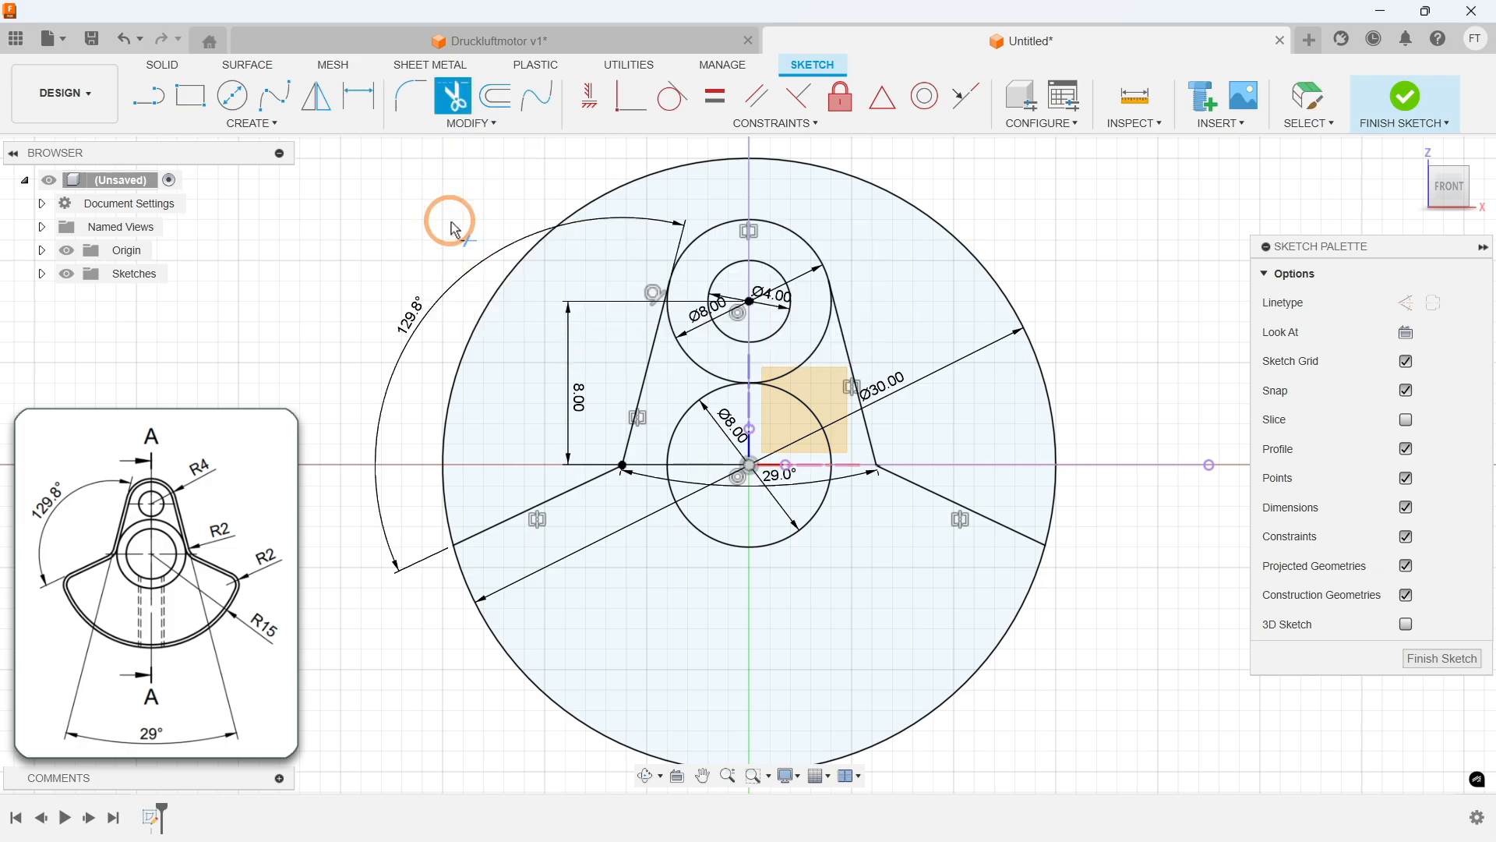
{"action": "left_click", "coordinate": [486, 313]}
{"action": "left_click", "coordinate": [486, 314]}
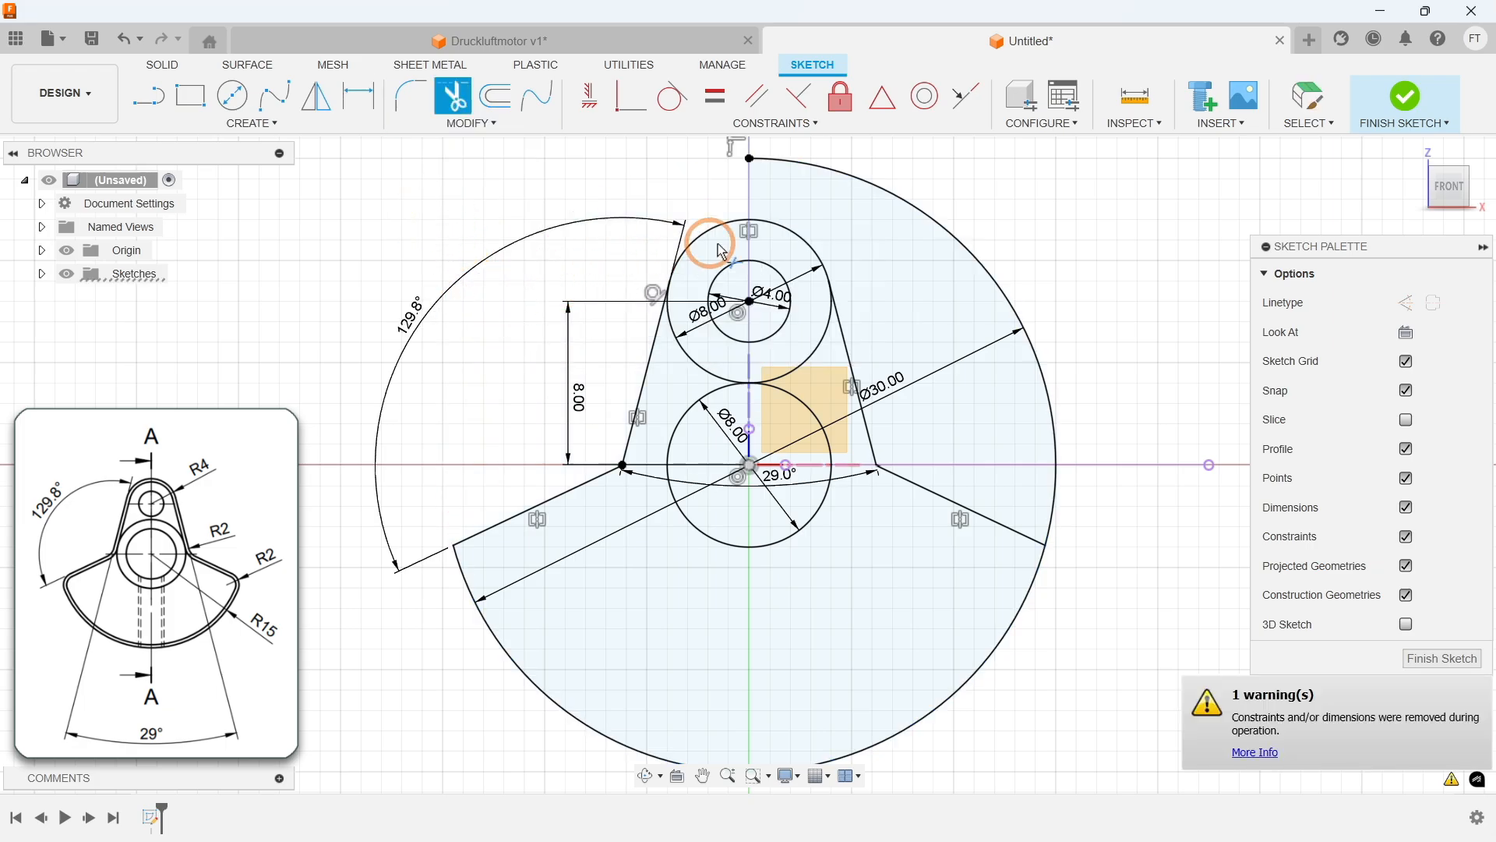
{"action": "left_click", "coordinate": [939, 231]}
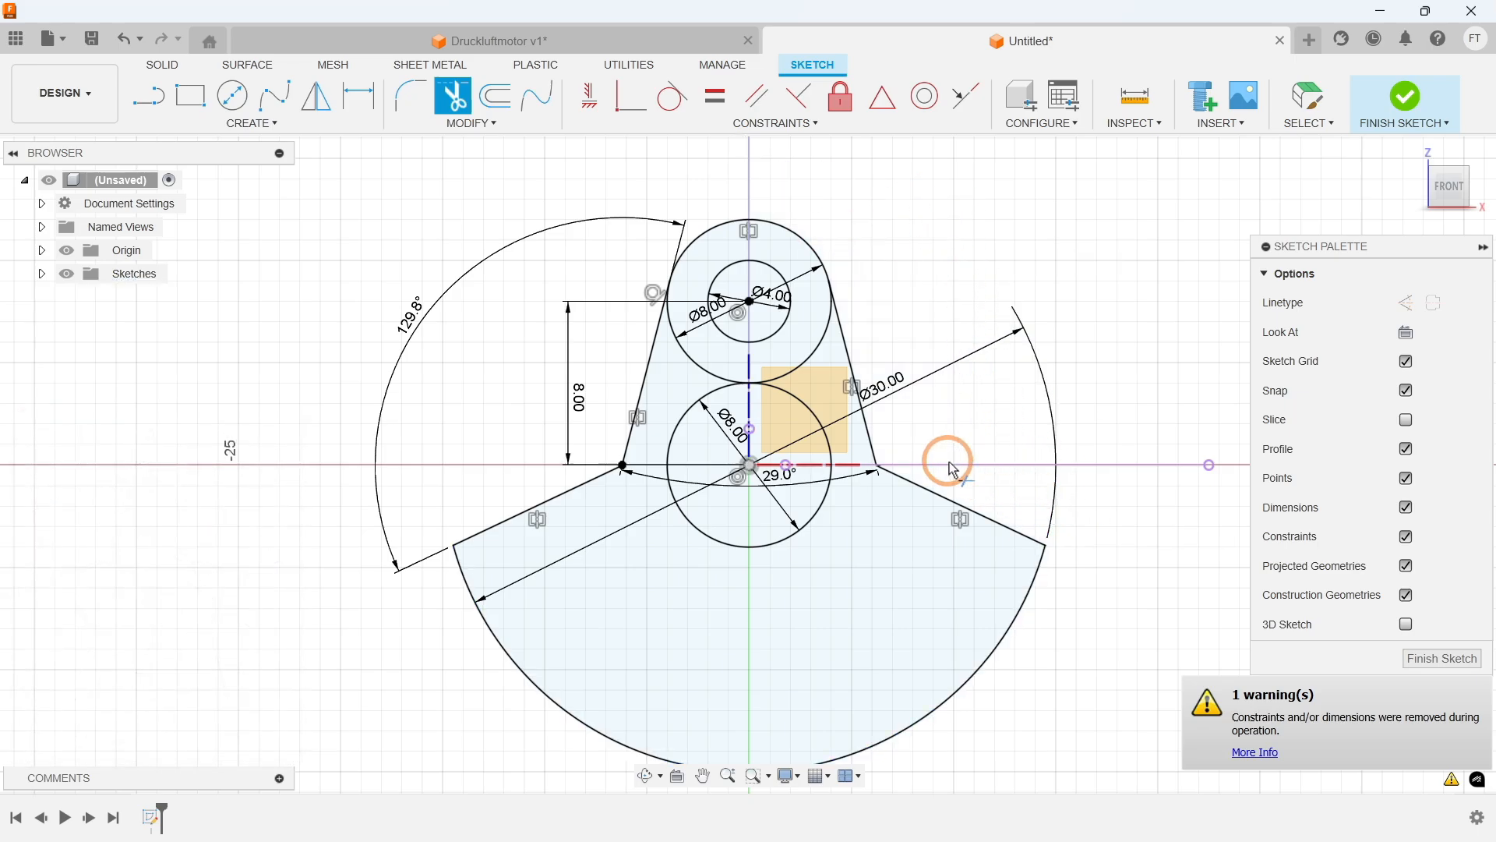
Step: Trim the lower inner arcs of the upper 8 mm circle between the slanted lines and finish the sketch
{"action": "left_click", "coordinate": [813, 350]}
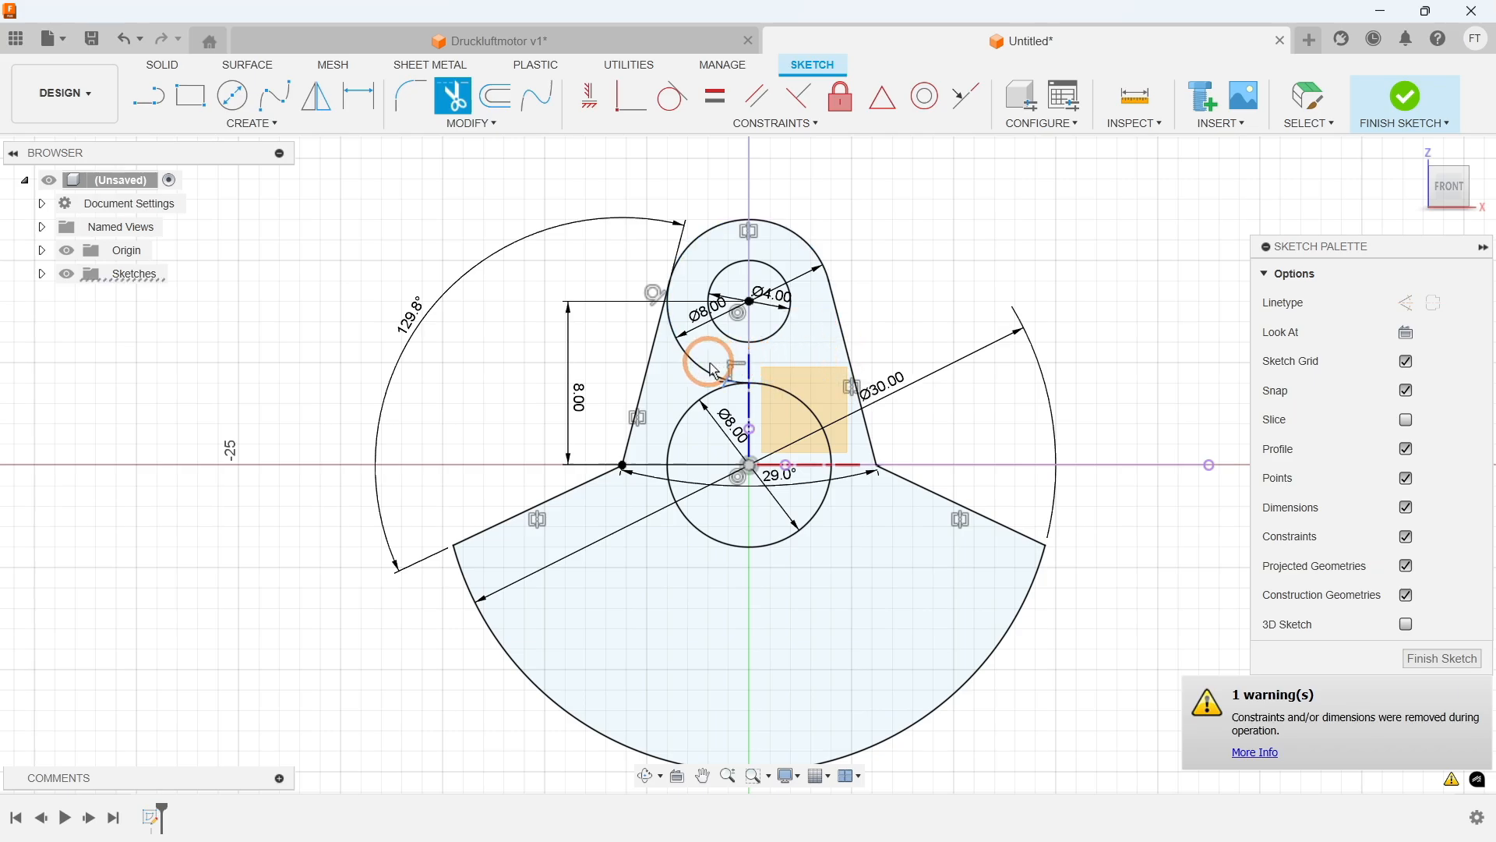
{"action": "left_click", "coordinate": [687, 361]}
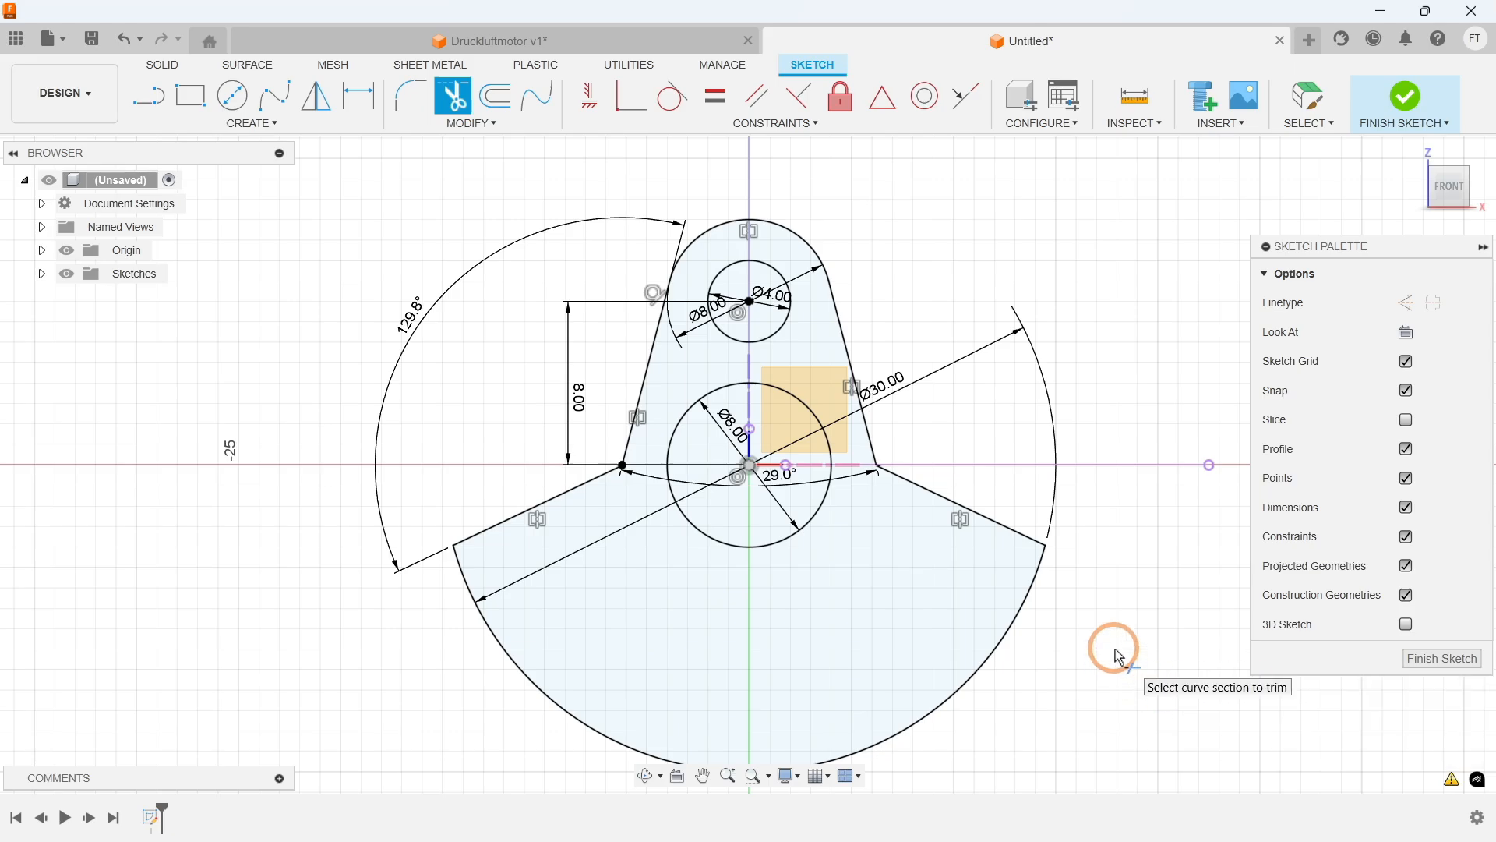
{"action": "key", "text": "Escape"}
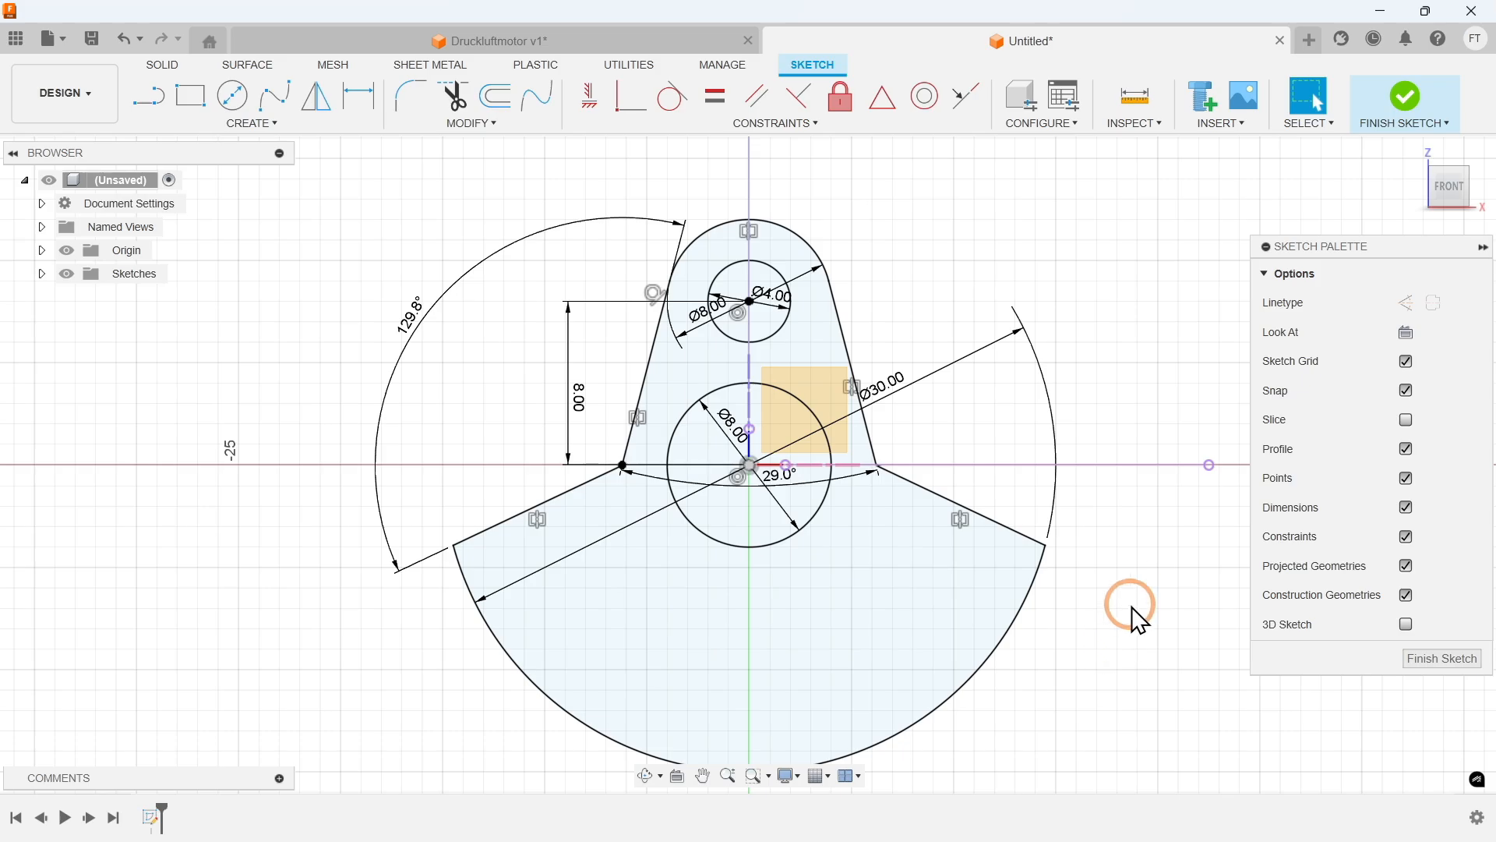
{"action": "left_click", "coordinate": [1402, 103]}
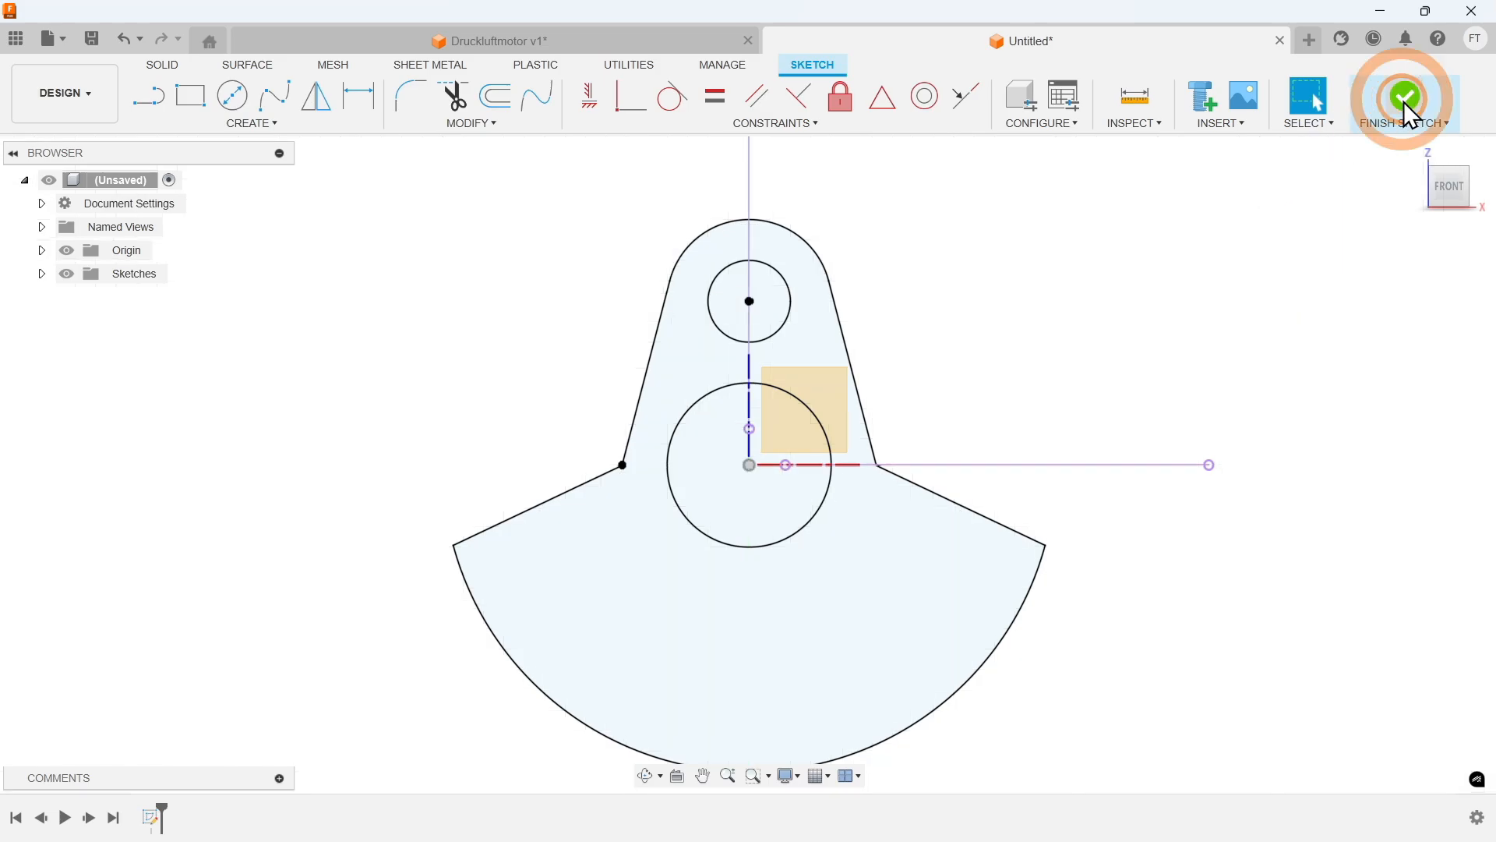
Step: Extrude the two crank web profiles around both holes 6 mm as a new body
{"action": "left_click", "coordinate": [227, 124]}
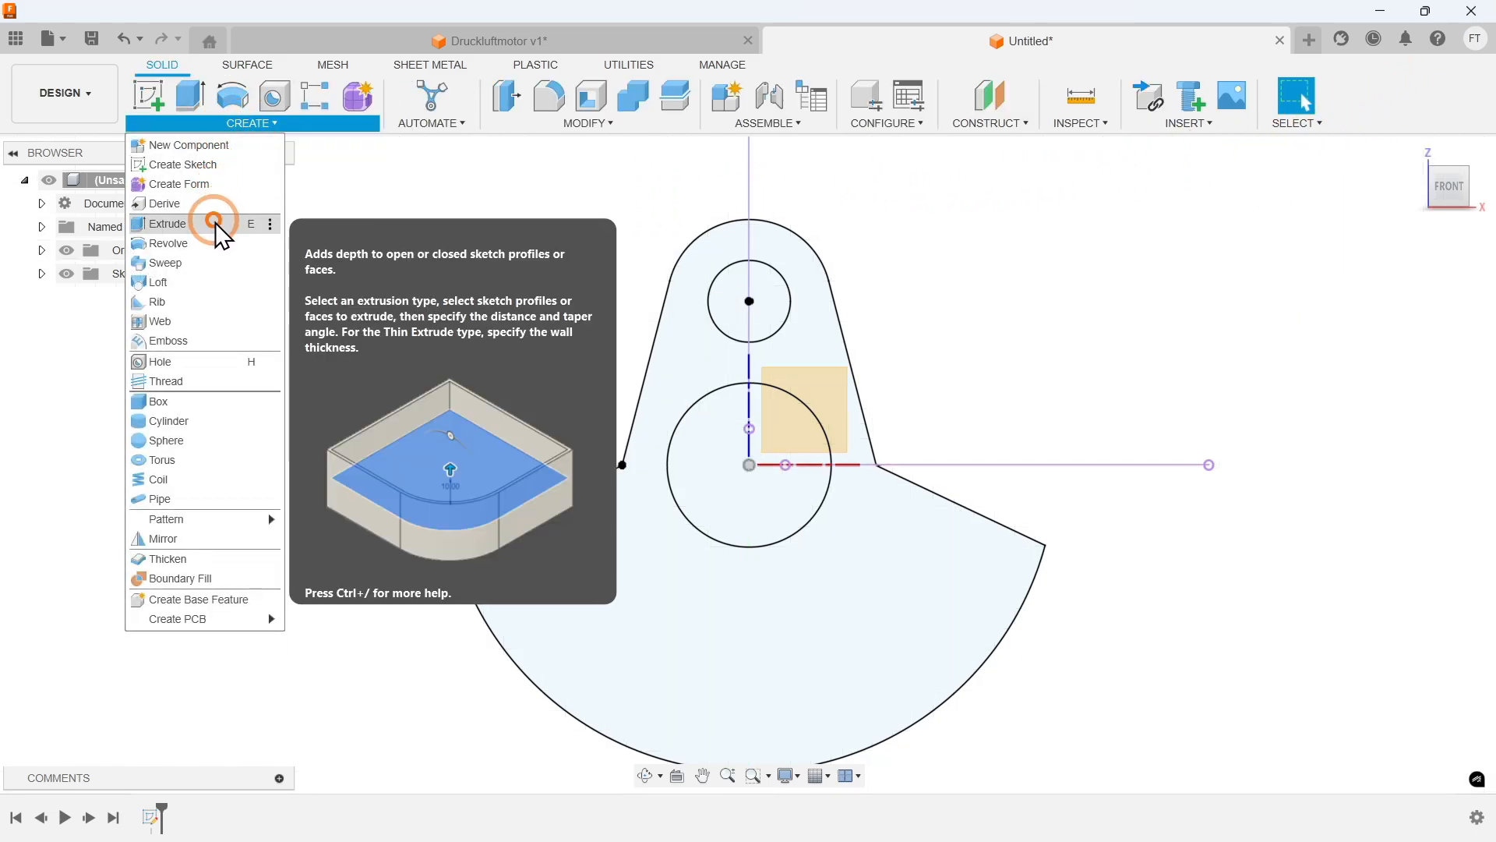
{"action": "left_click", "coordinate": [215, 223]}
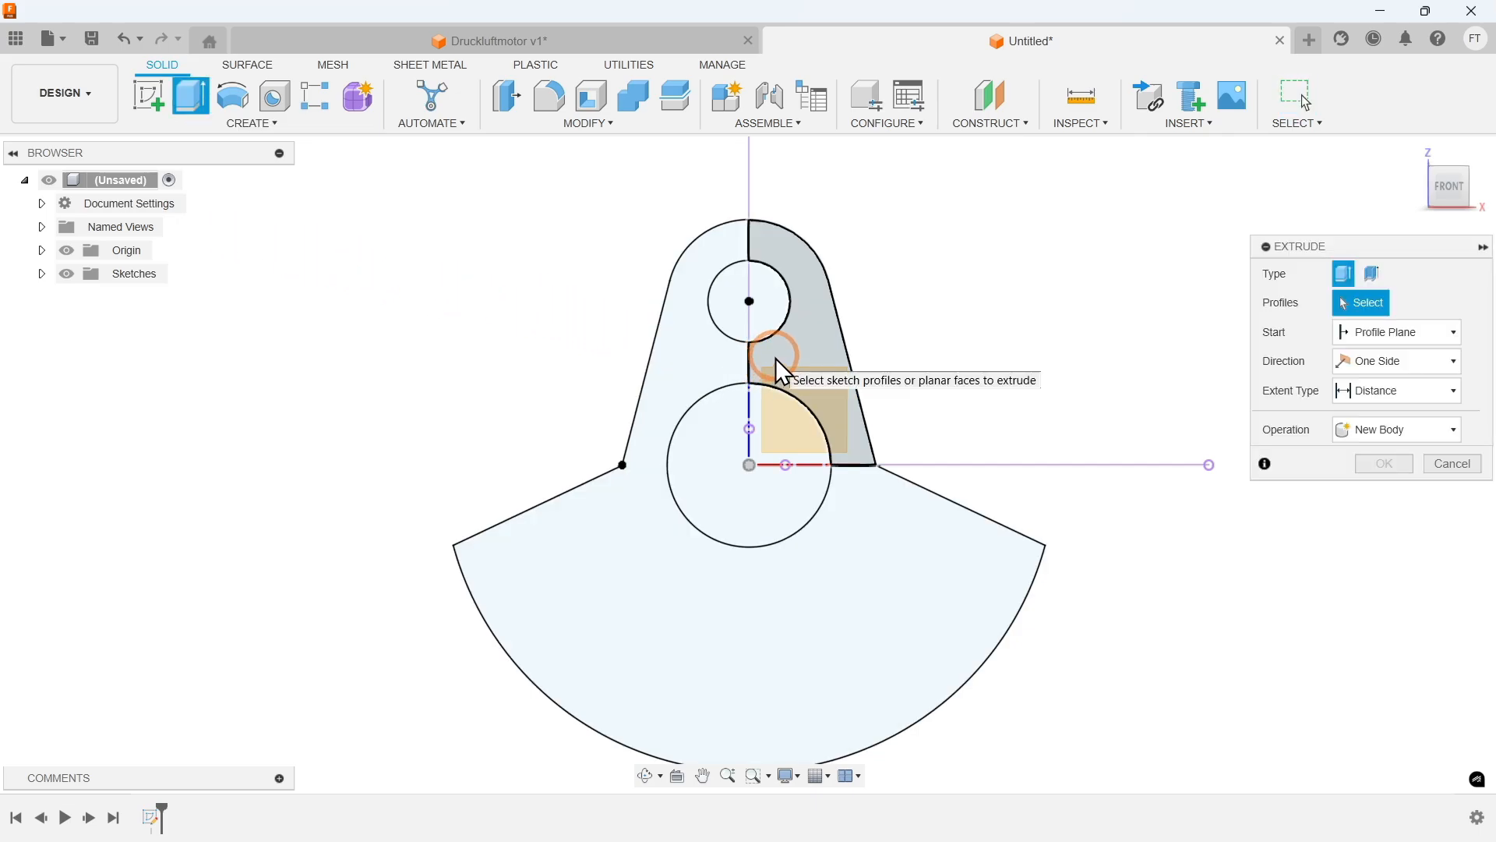
{"action": "left_click", "coordinate": [775, 358]}
{"action": "left_click", "coordinate": [729, 366]}
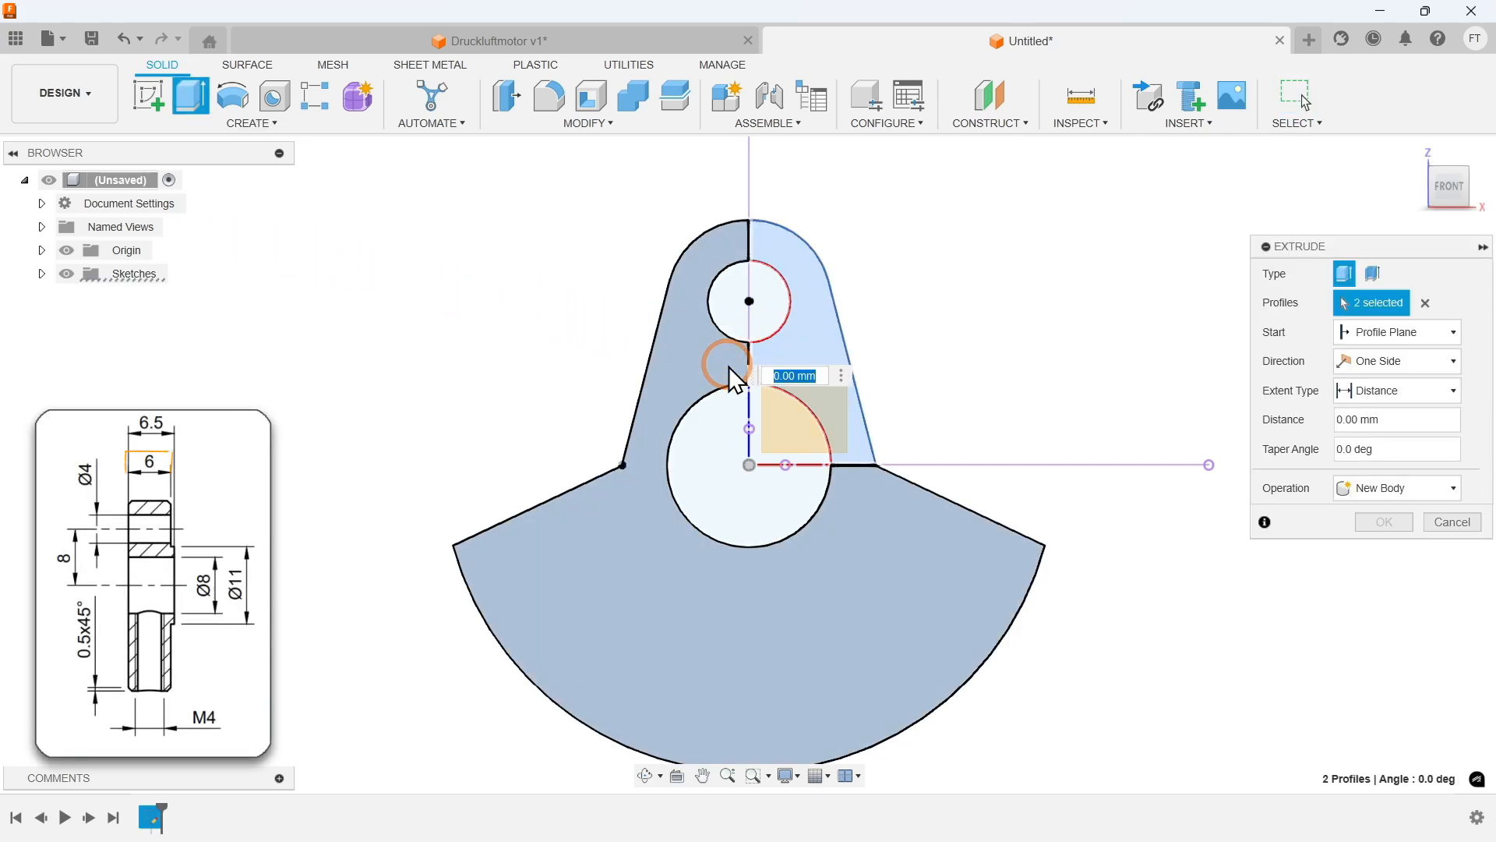
{"action": "type", "text": "8"}
{"action": "key", "text": "Return"}
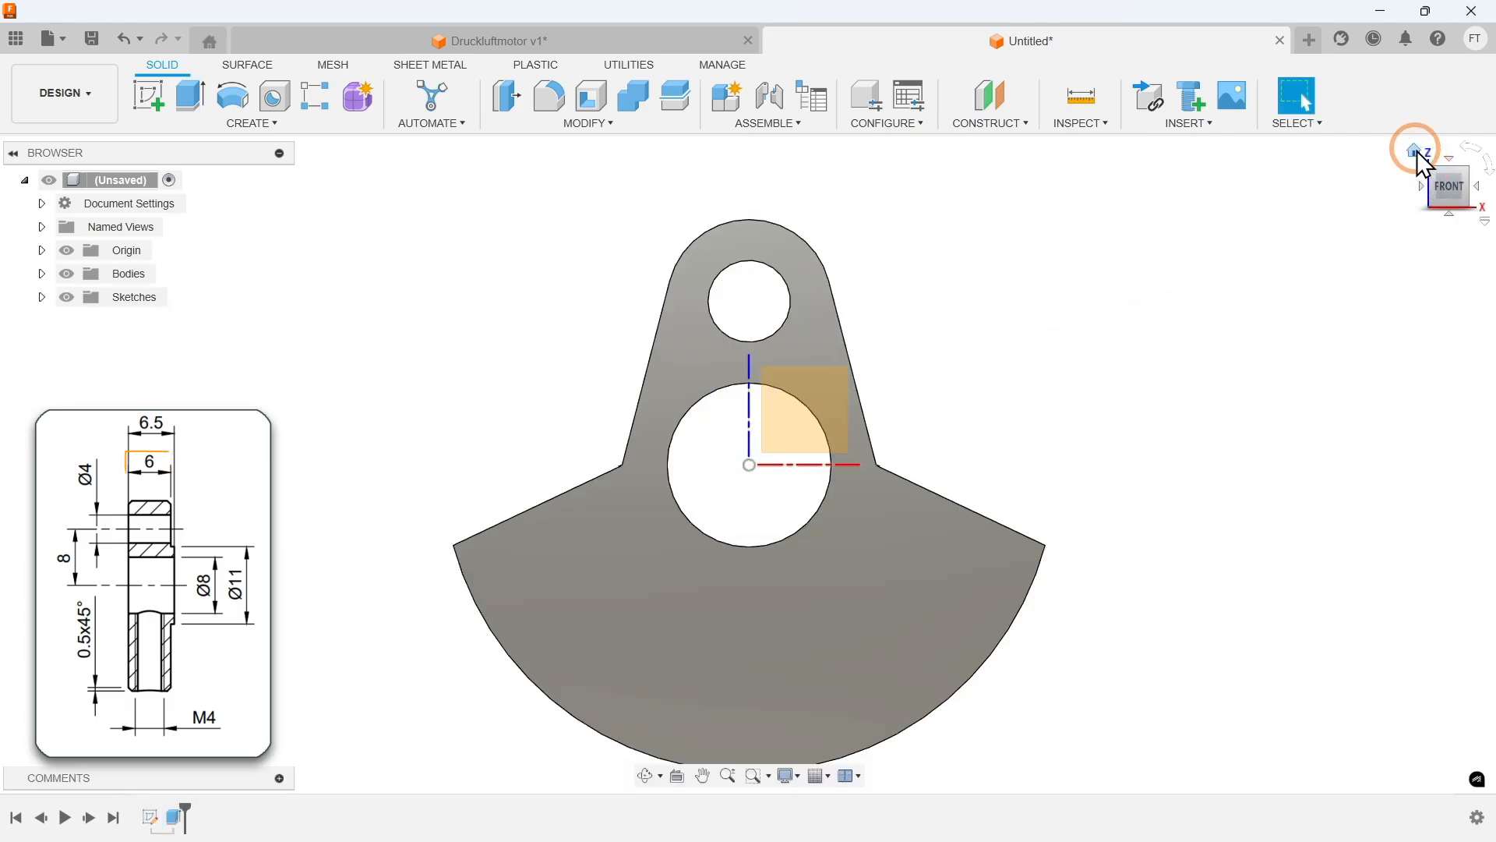
Step: Create a new sketch on the front face of the crank web
{"action": "left_click", "coordinate": [1417, 151]}
{"action": "left_click", "coordinate": [1042, 326]}
{"action": "left_click", "coordinate": [650, 465]}
{"action": "right_click", "coordinate": [648, 465]}
{"action": "left_click", "coordinate": [719, 165]}
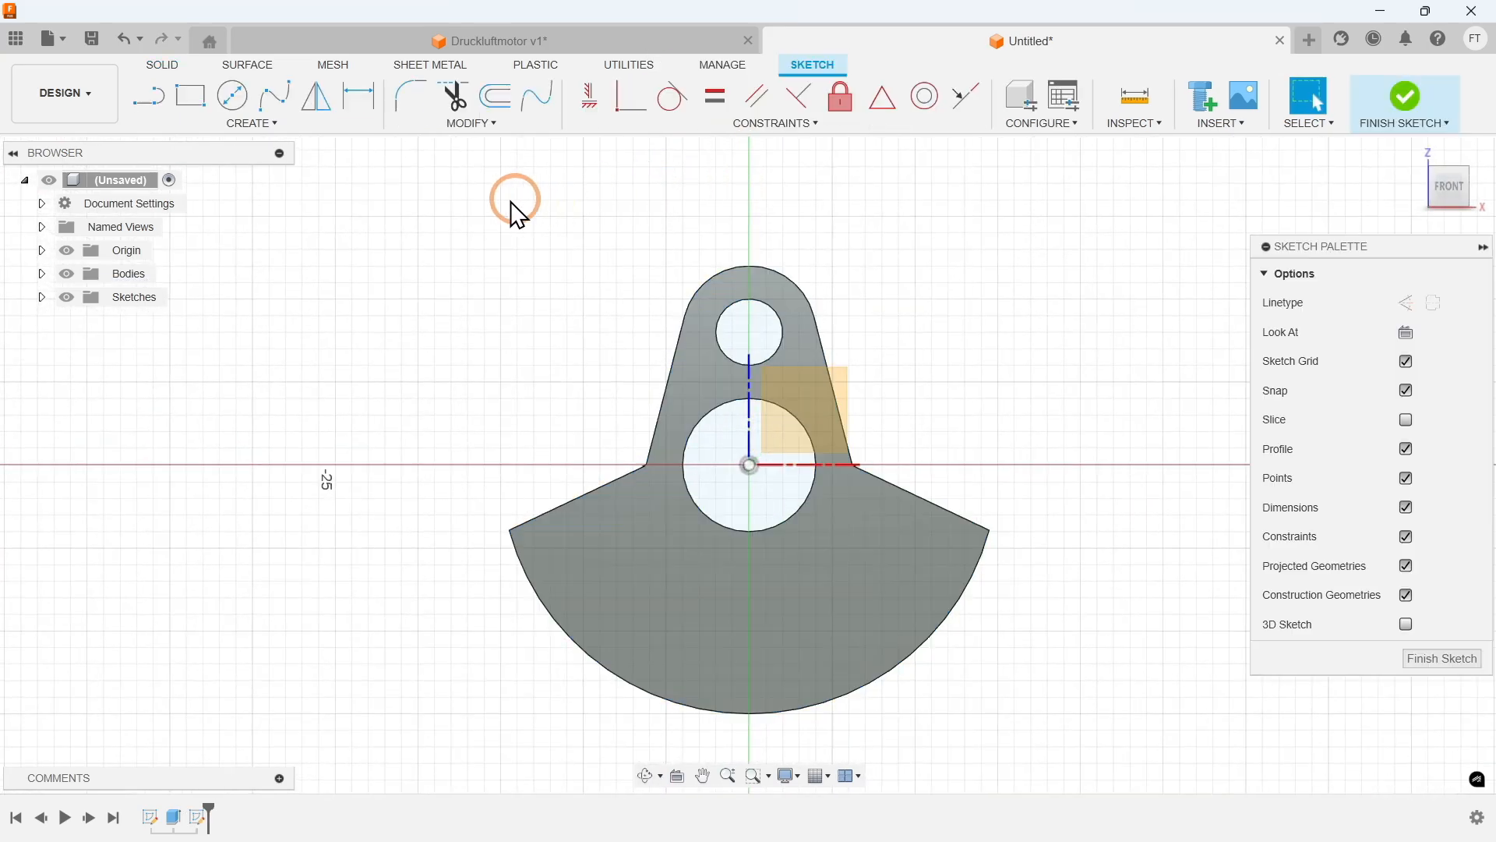
Step: Sketch an 11 mm diameter circle centred on the origin around the 8 mm hole and finish the sketch
{"action": "left_click", "coordinate": [253, 124]}
{"action": "left_click", "coordinate": [300, 184]}
{"action": "left_click", "coordinate": [400, 187]}
{"action": "left_click", "coordinate": [750, 465]}
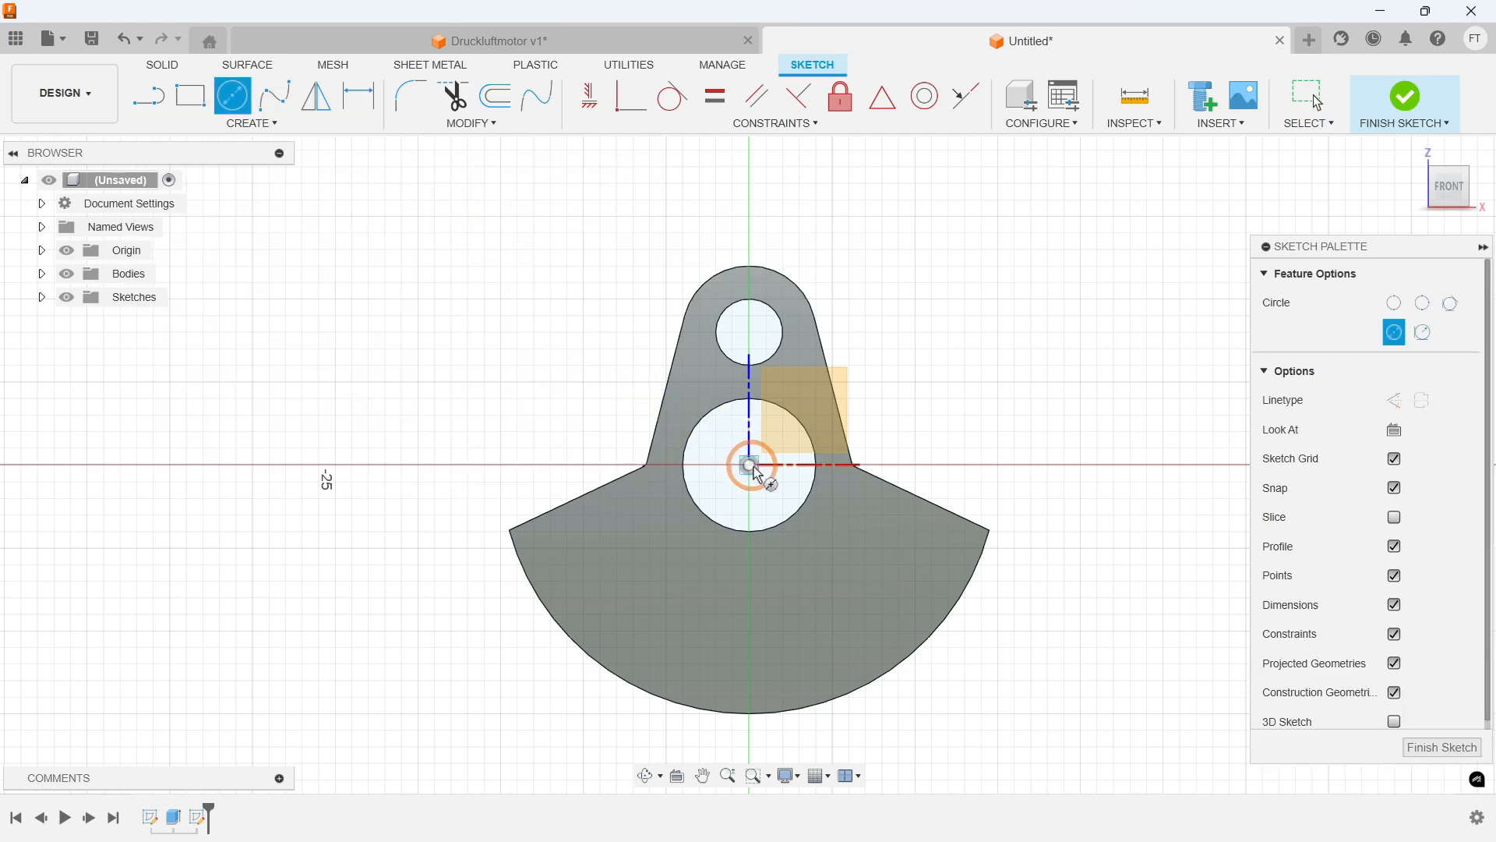
{"action": "type", "text": "11"}
{"action": "key", "text": "Return"}
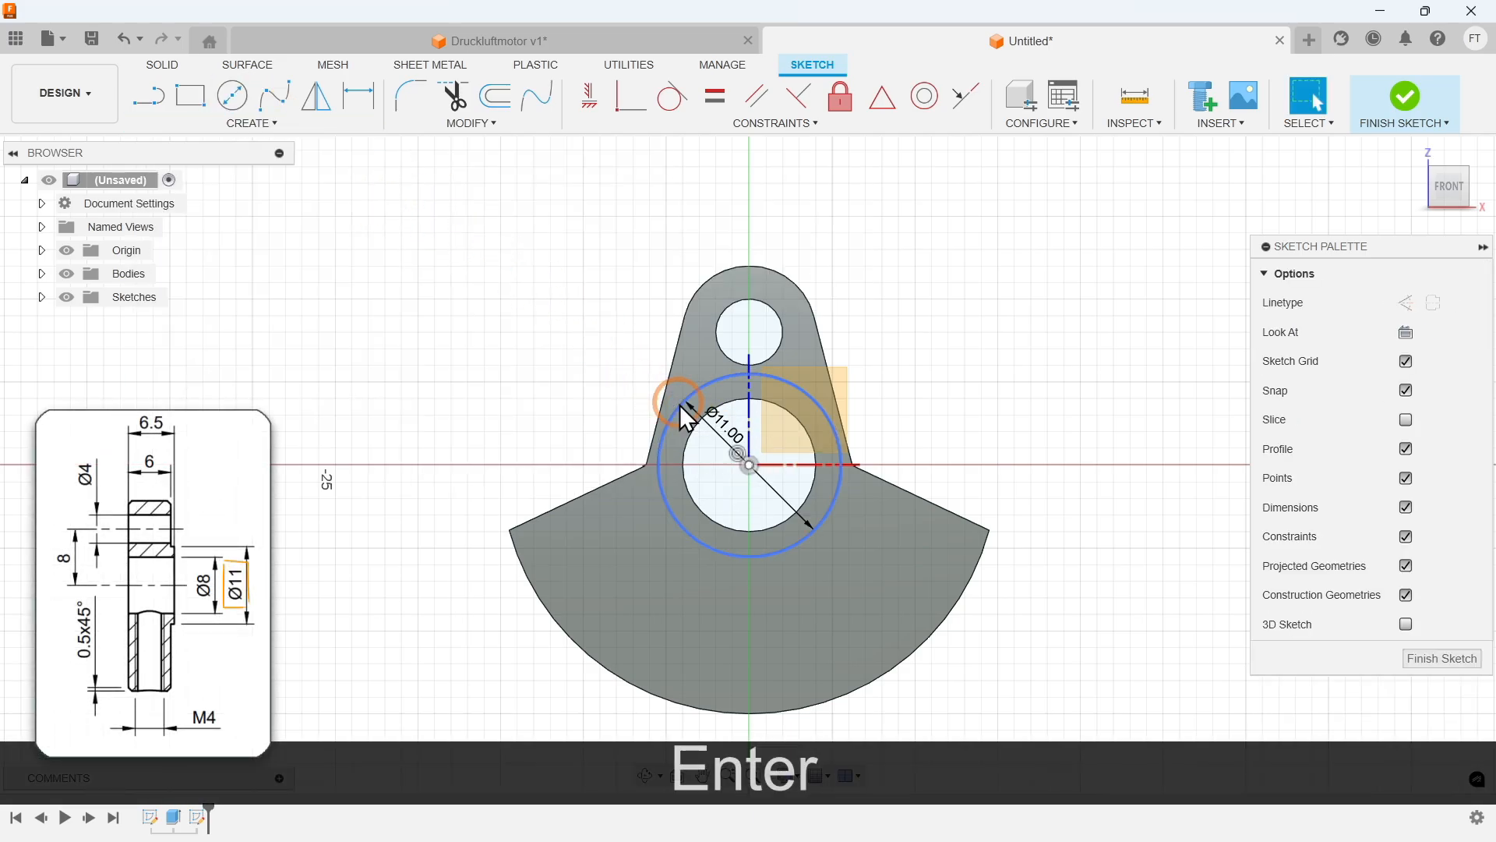
{"action": "left_click", "coordinate": [1309, 179]}
{"action": "left_click", "coordinate": [1399, 92]}
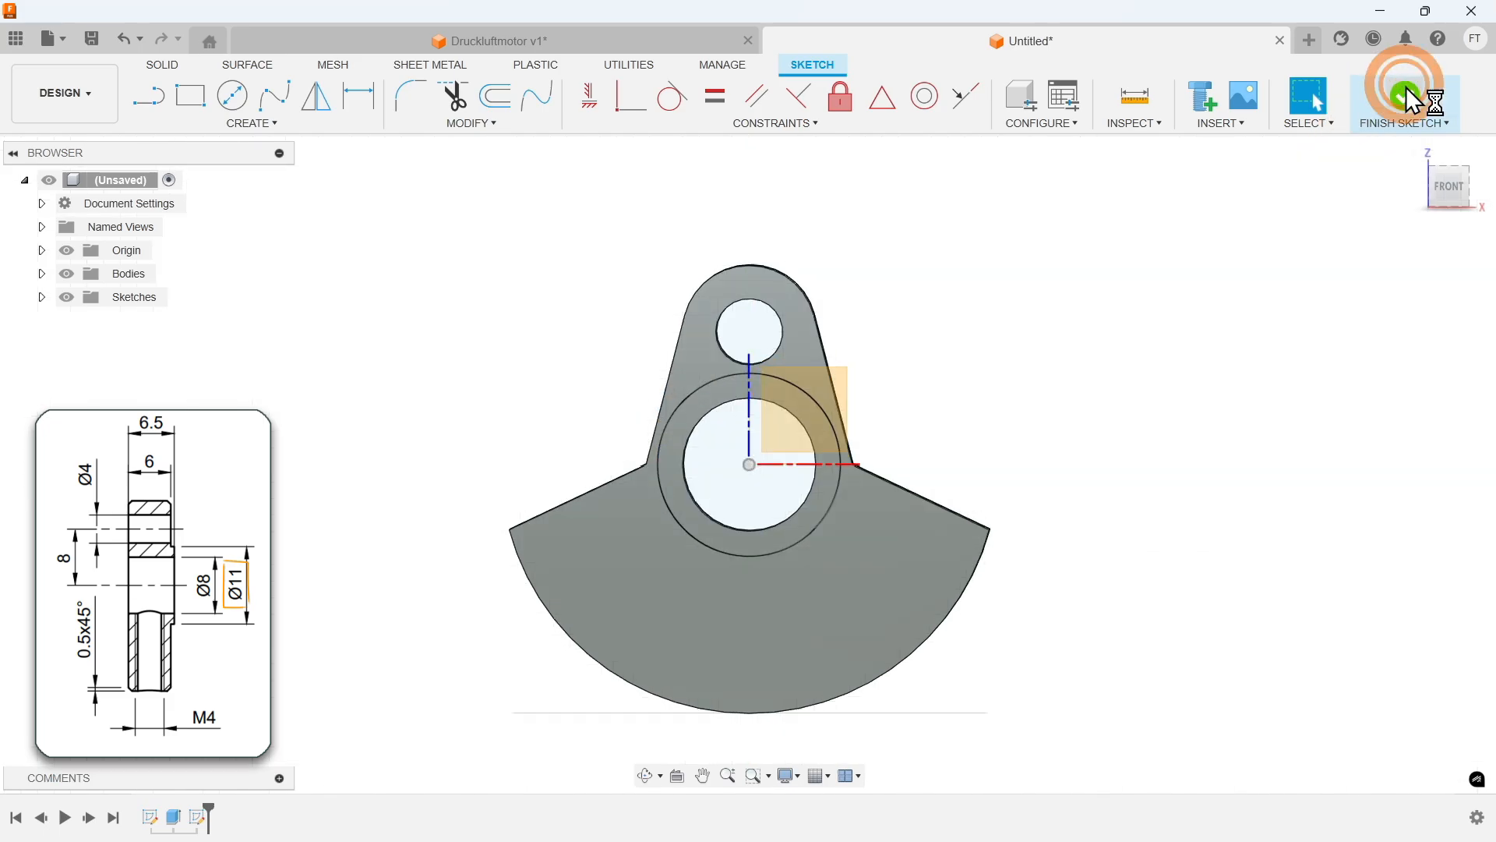
Step: Extrude the ring profile around the 8 mm hole 0.5 mm outward, joined to the body
{"action": "left_click", "coordinate": [302, 168]}
{"action": "left_click", "coordinate": [241, 127]}
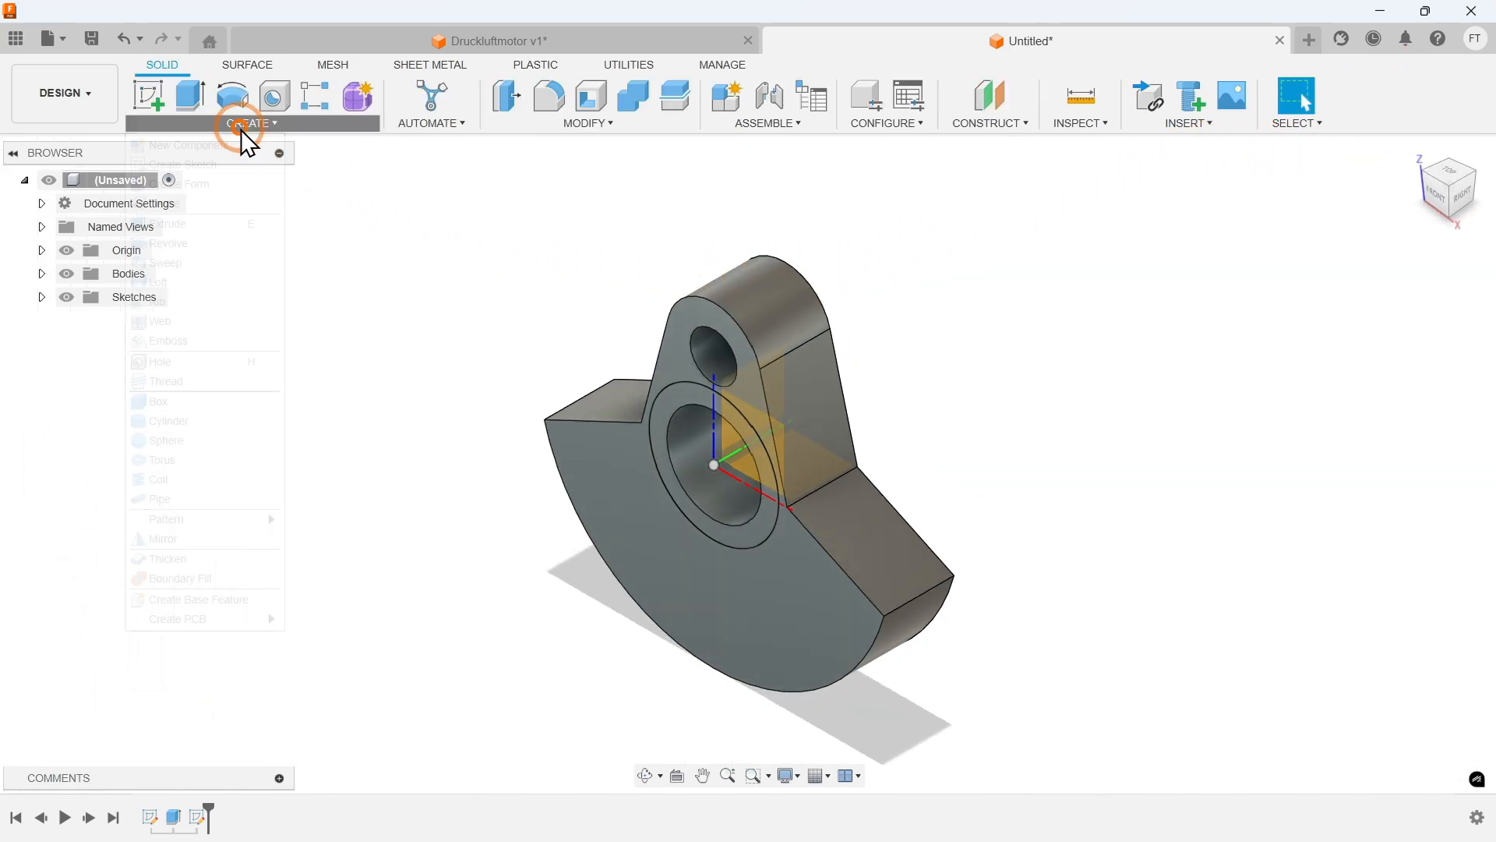
{"action": "left_click", "coordinate": [226, 232]}
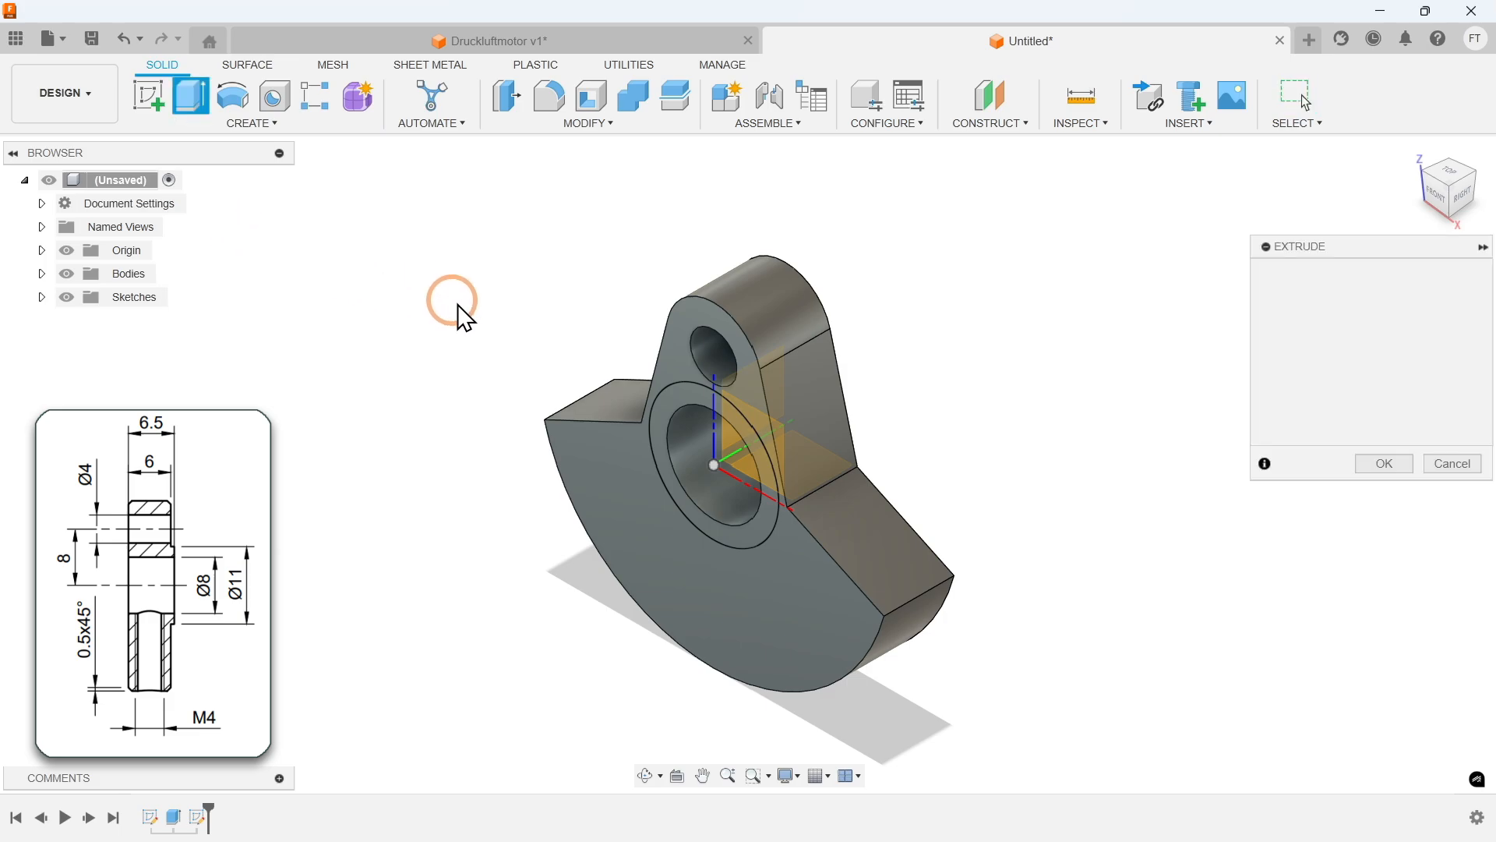
{"action": "left_click", "coordinate": [667, 417]}
{"action": "type", "text": "0,5"}
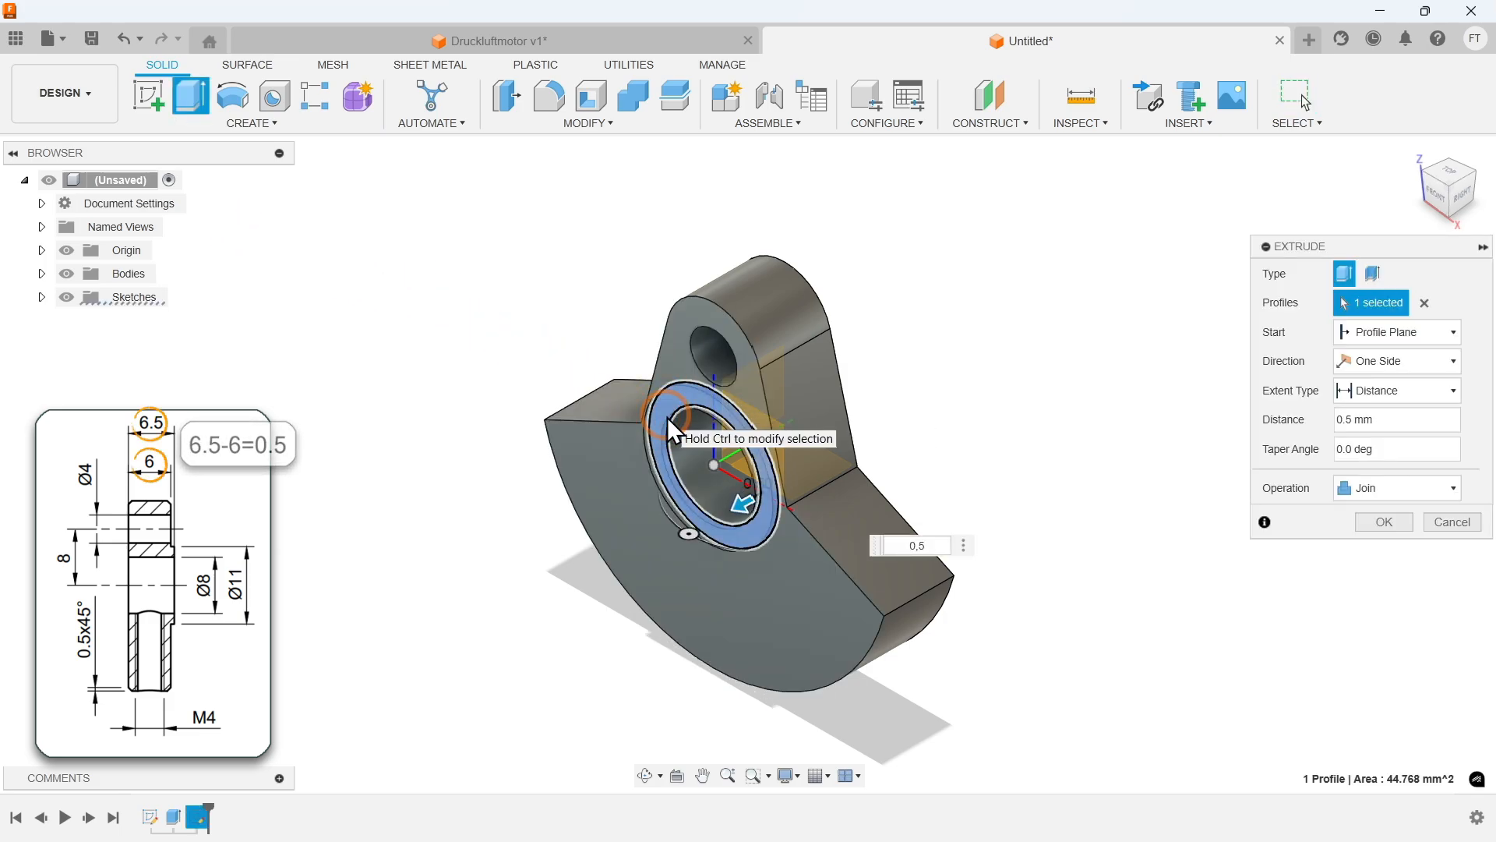
{"action": "key", "text": "Return"}
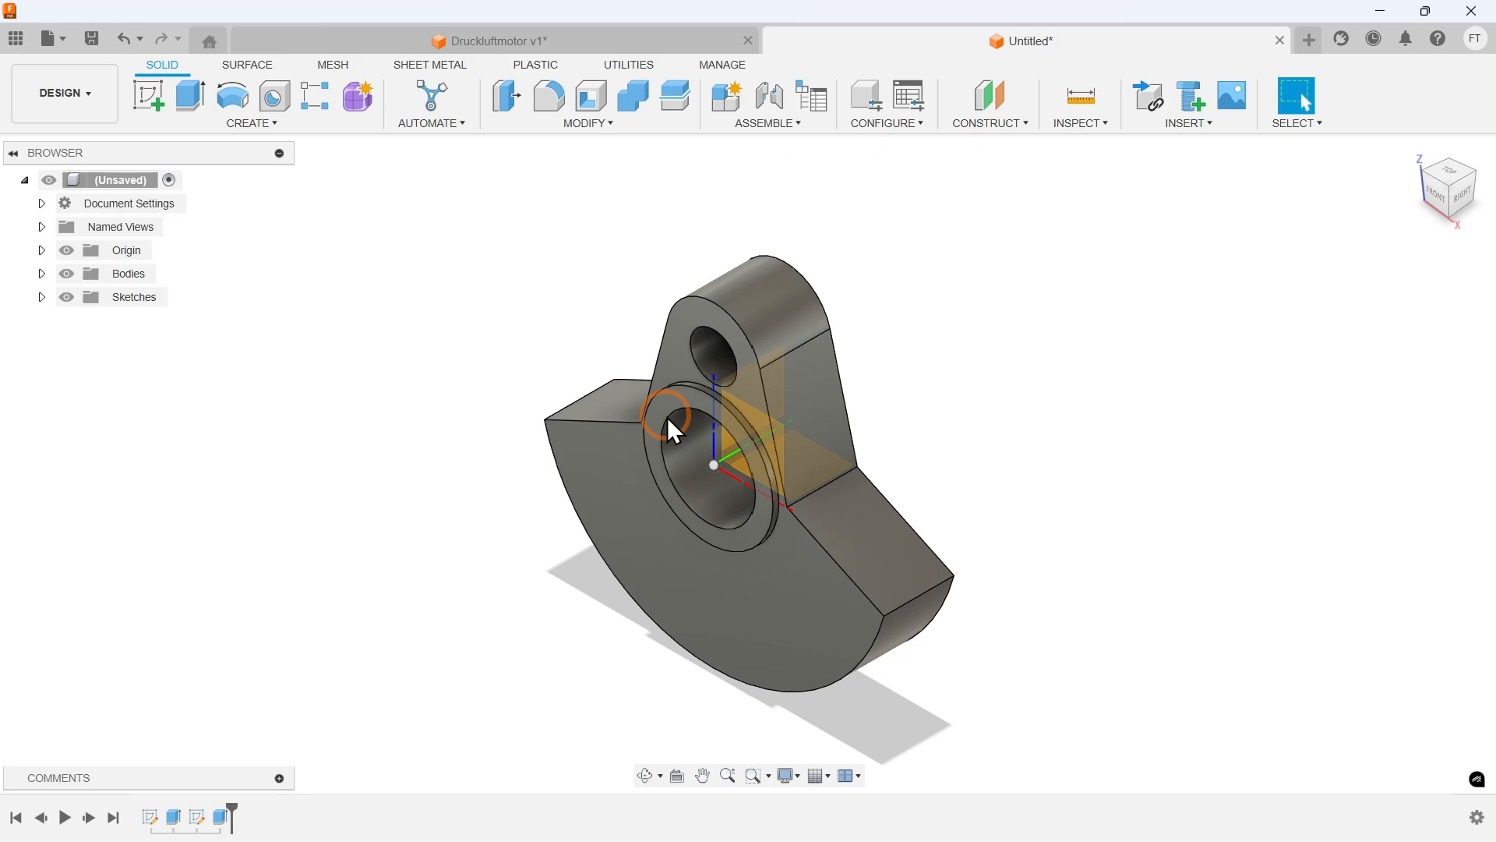
Step: Create a tangent construction plane on the counterweight's curved outer face with an angle of 0 degrees
{"action": "left_click", "coordinate": [911, 207]}
{"action": "left_click", "coordinate": [984, 130]}
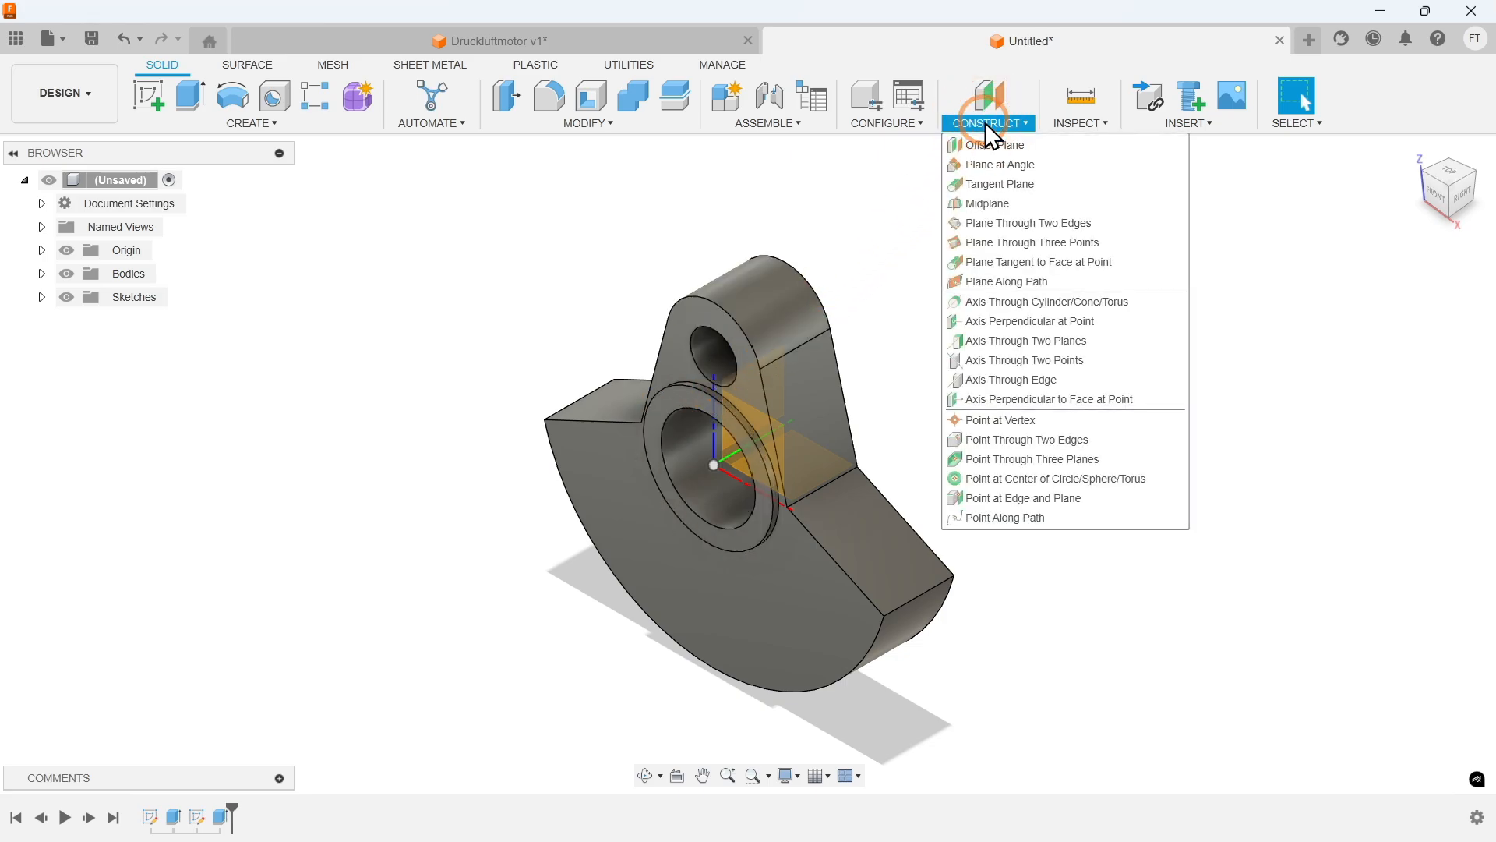
{"action": "left_click", "coordinate": [1052, 184]}
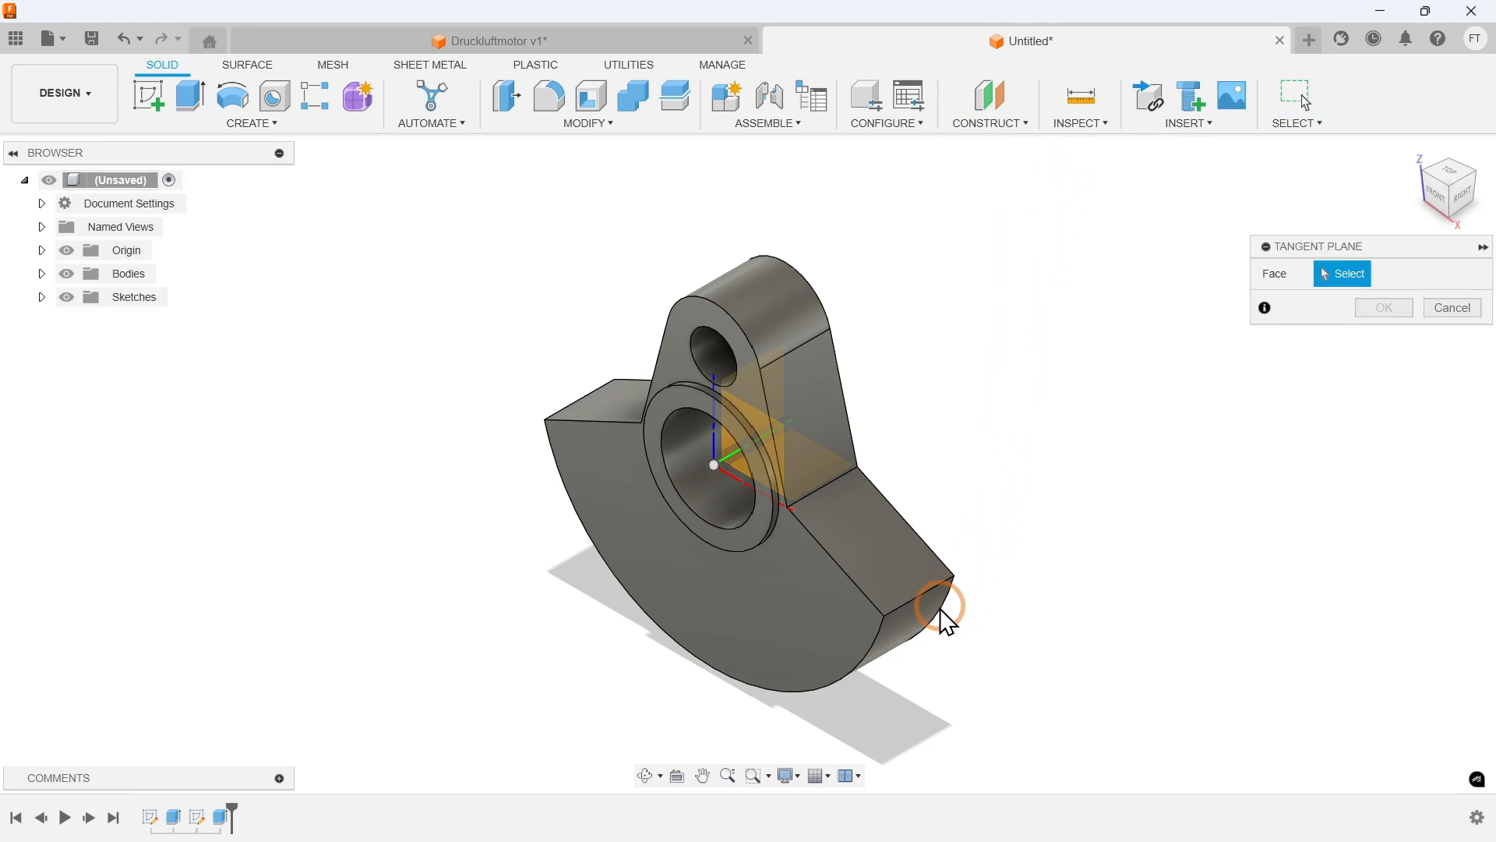
{"action": "left_click", "coordinate": [921, 619]}
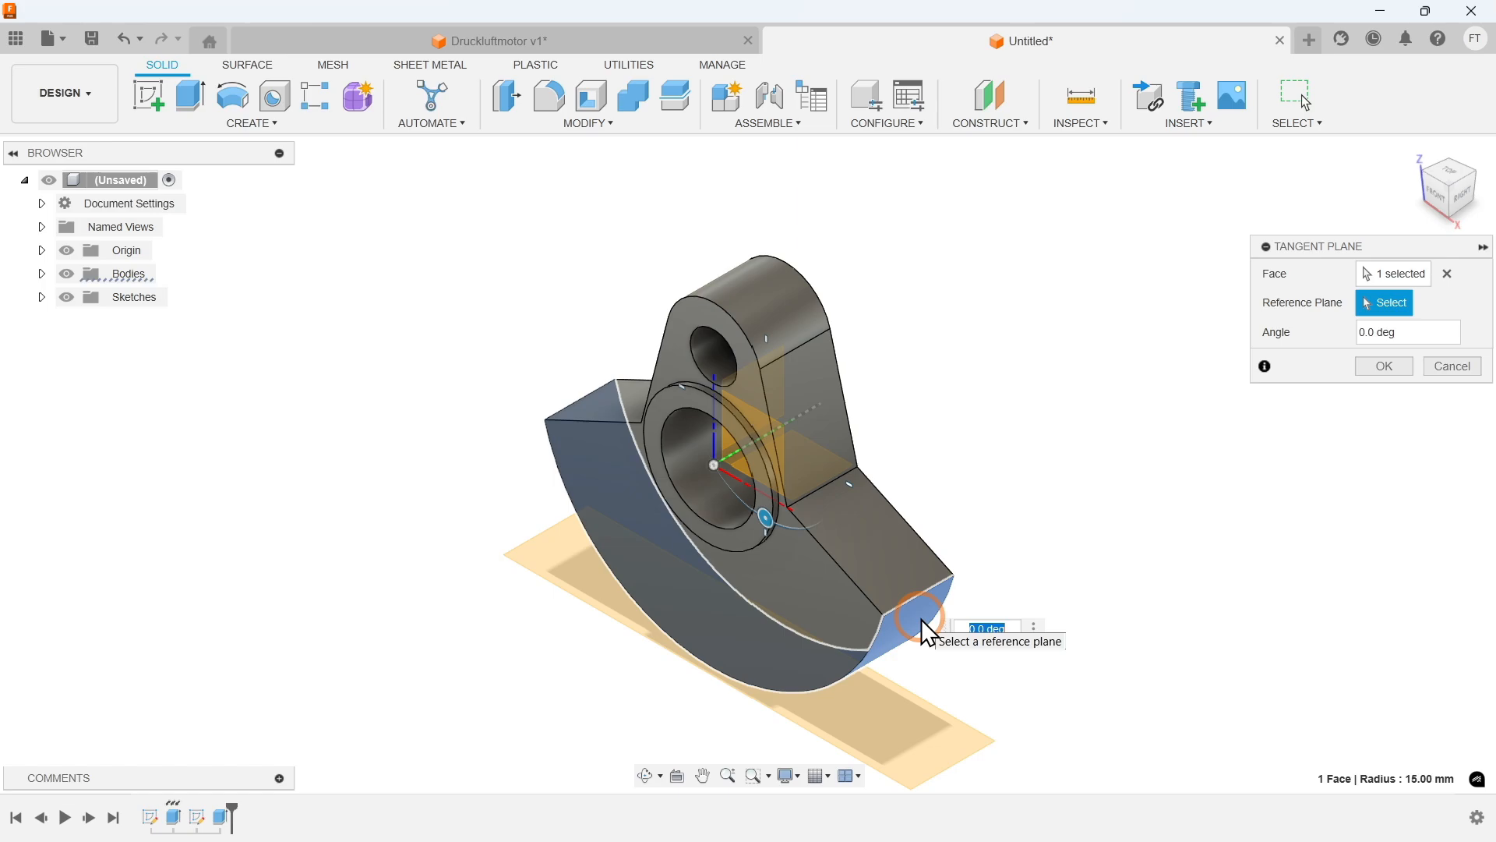
{"action": "type", "text": "50"}
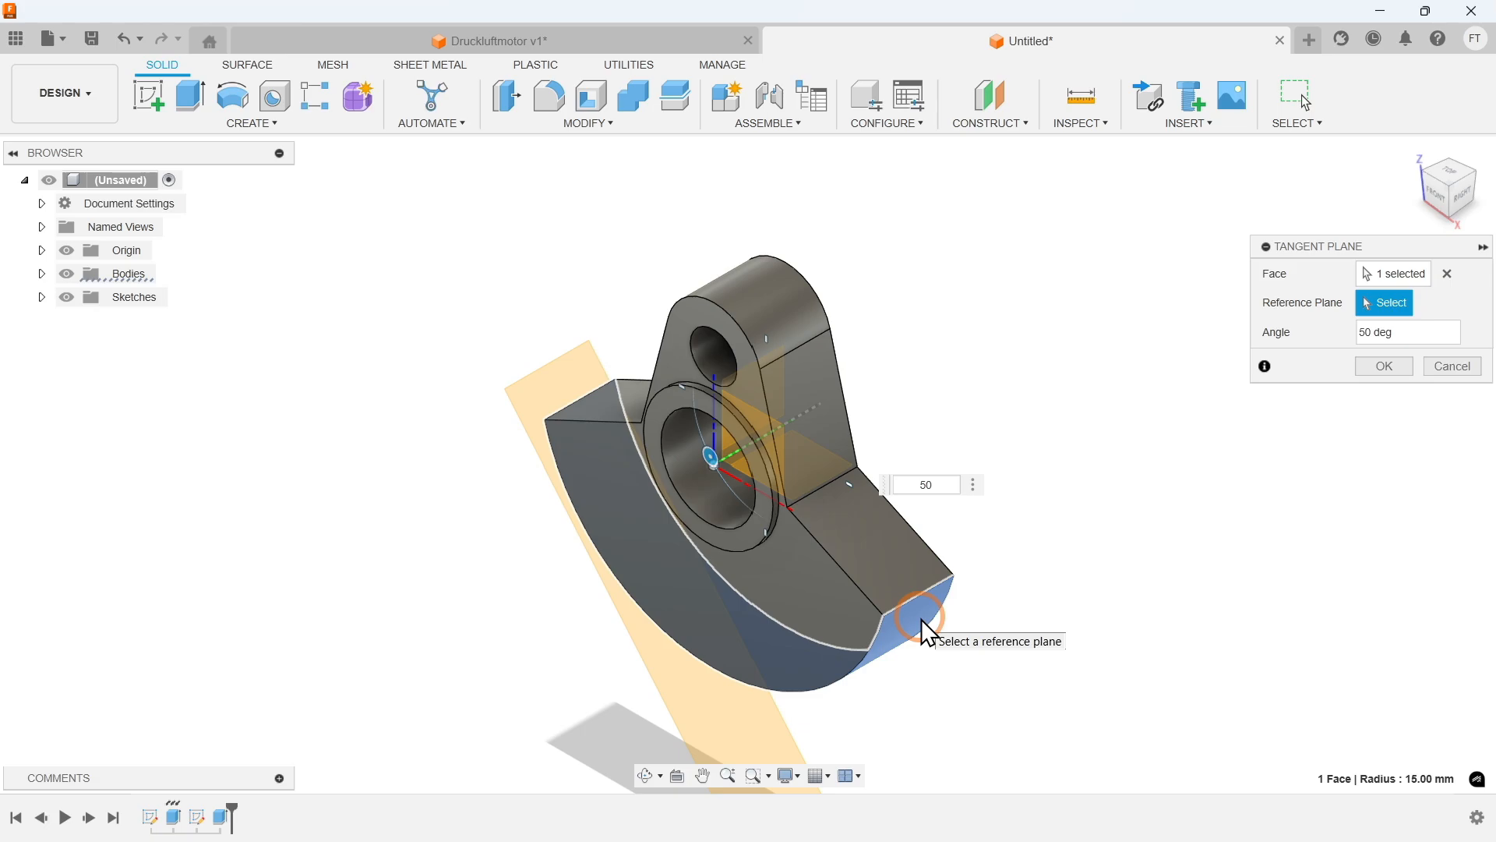
{"action": "left_click_drag", "start_coordinate": [938, 483], "coordinate": [857, 473]}
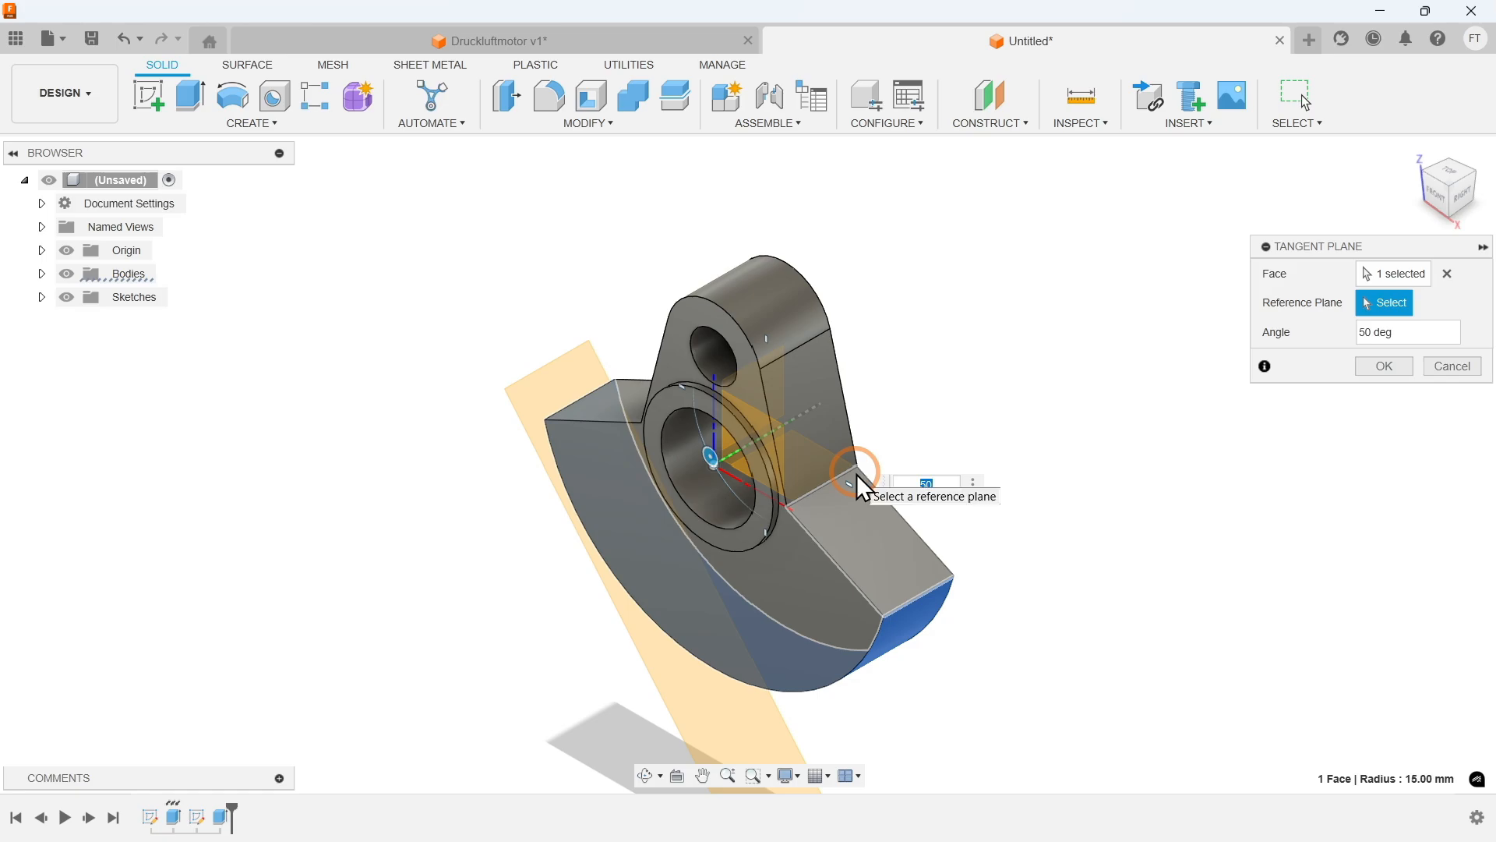
{"action": "type", "text": "0"}
{"action": "key", "text": "Return"}
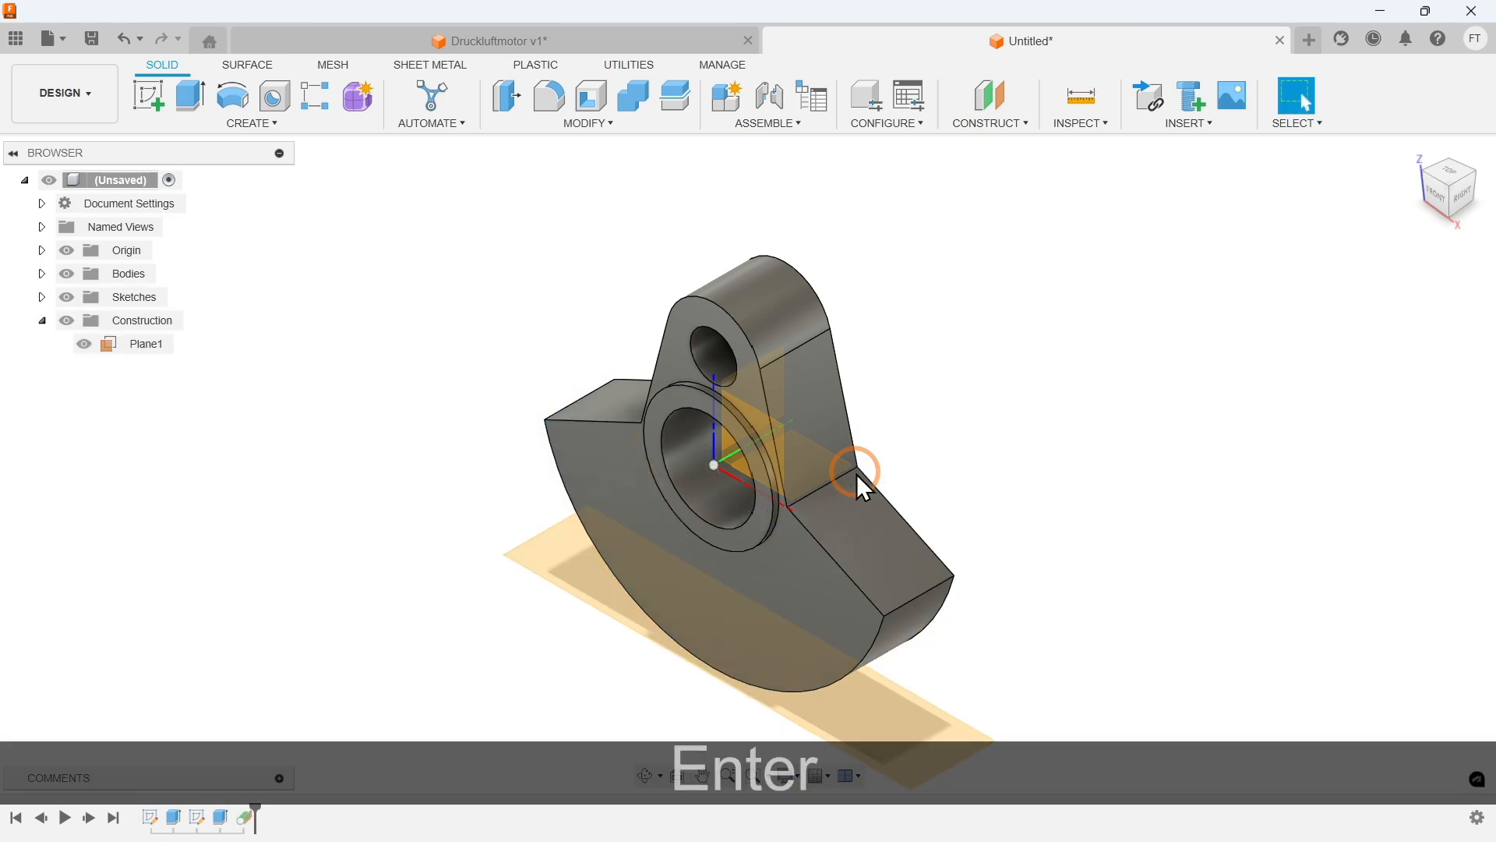
Step: Create a new sketch on the tangent plane beneath the counterweight
{"action": "middle_click_drag", "start_coordinate": [857, 474], "coordinate": [872, 330], "text": "shift"}
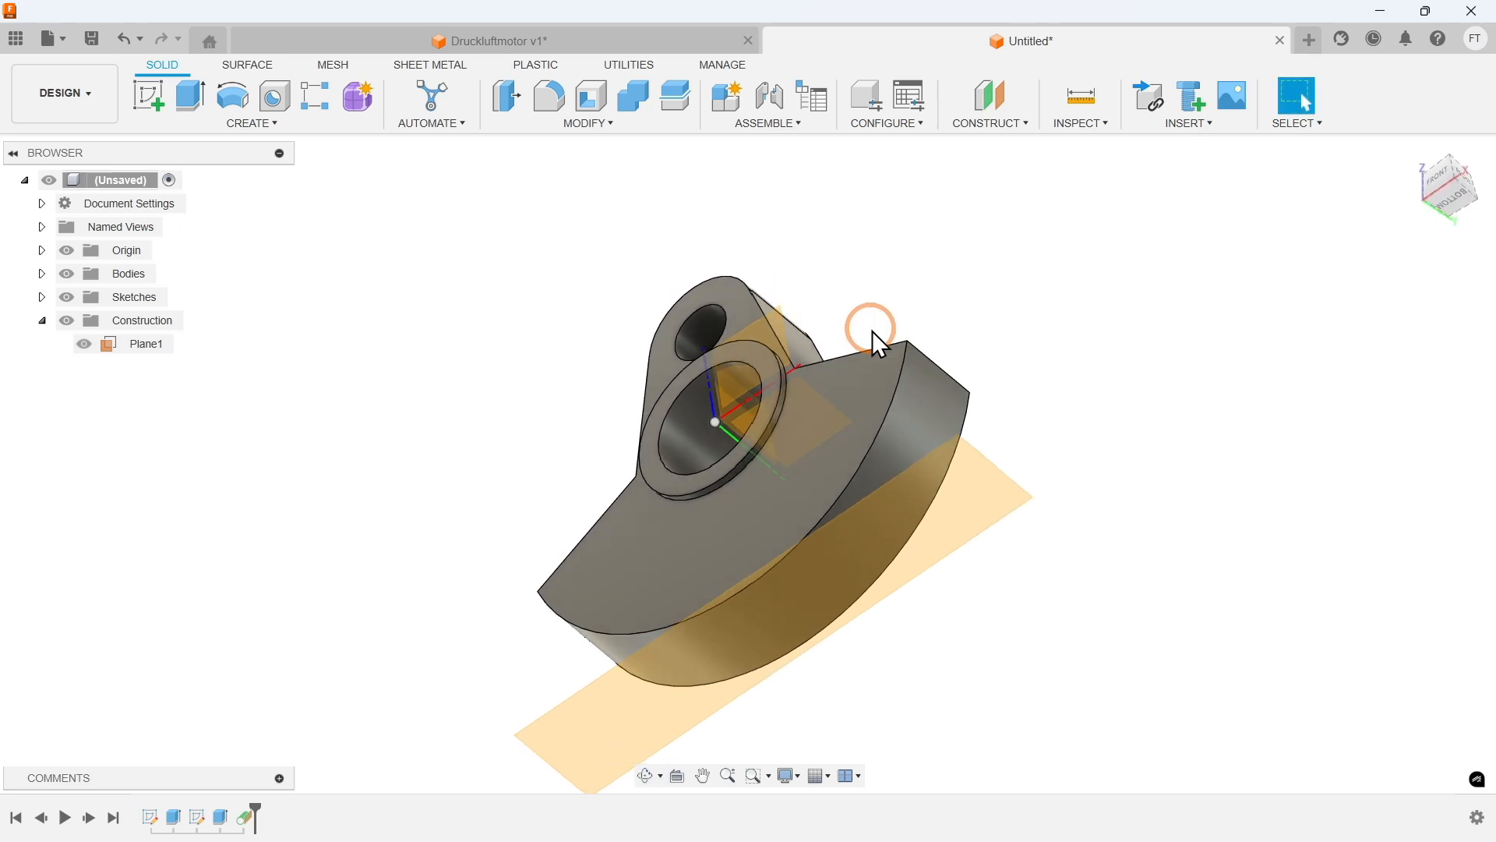
{"action": "left_click", "coordinate": [904, 502]}
{"action": "right_click", "coordinate": [904, 502]}
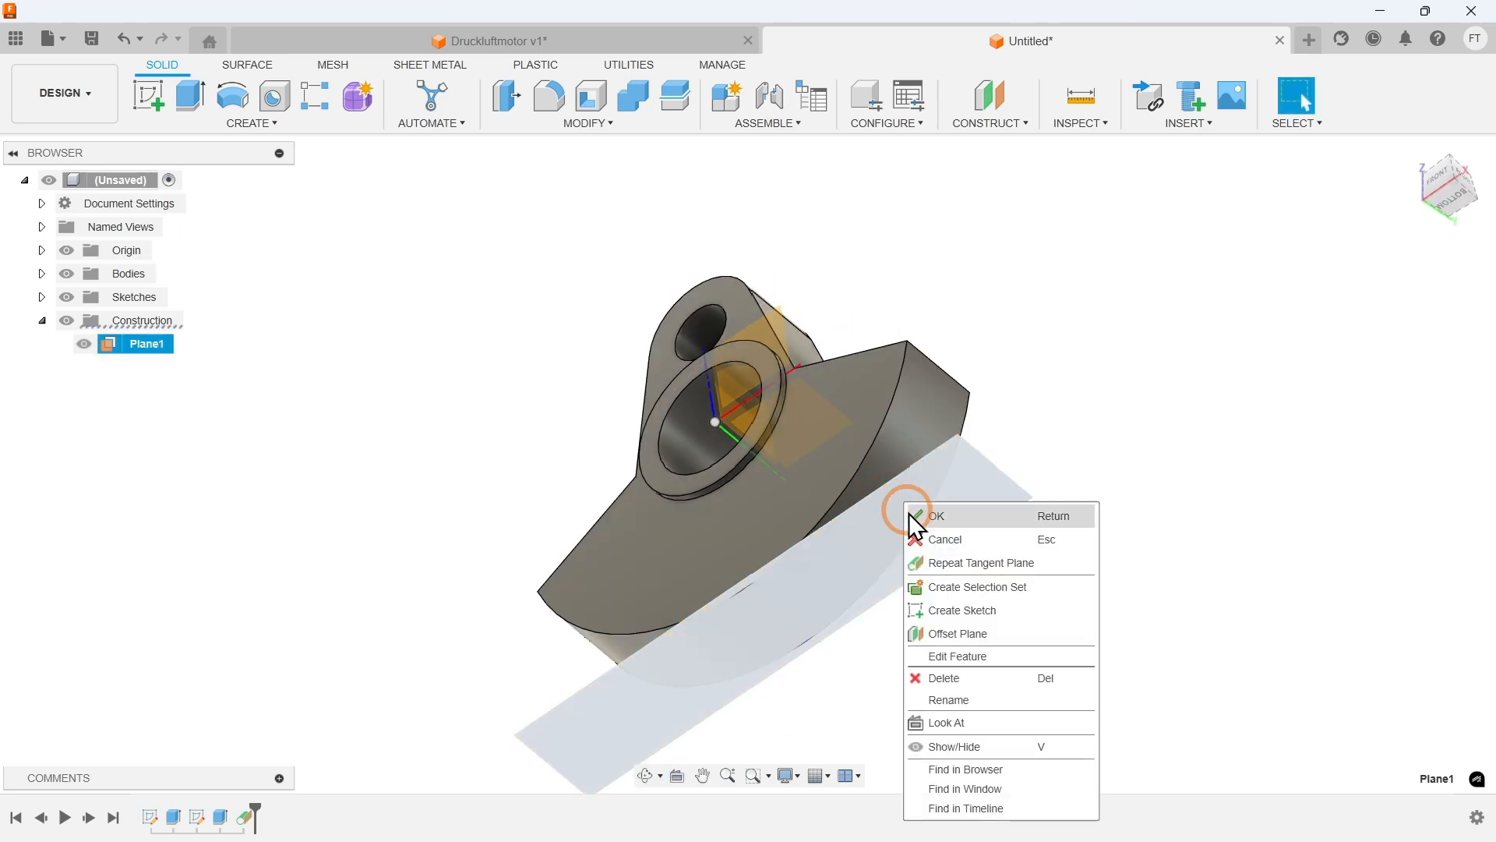
{"action": "left_click", "coordinate": [945, 602]}
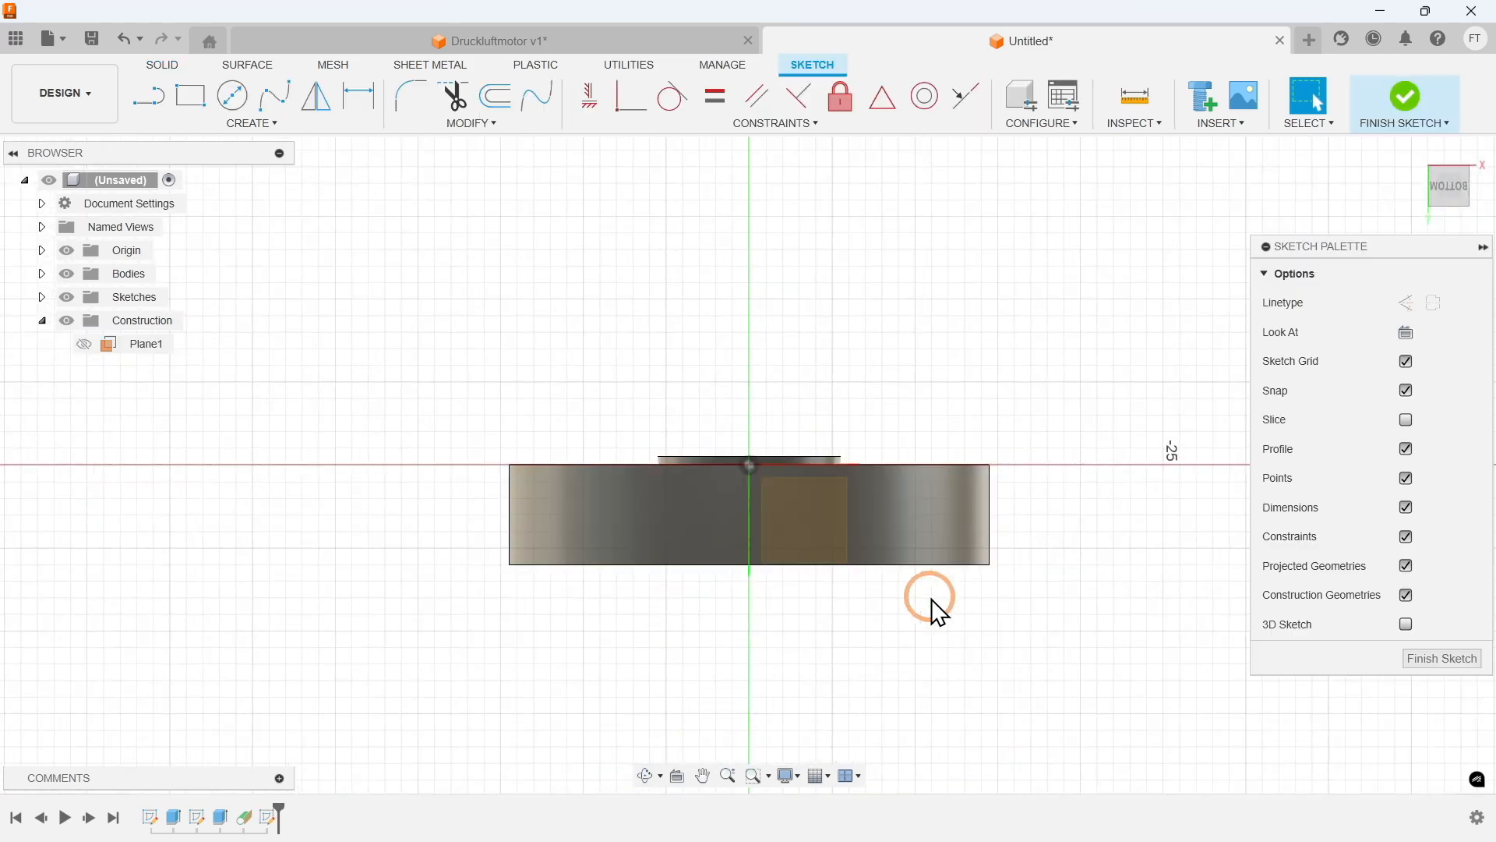
Step: Place a sketch point on the vertical axis within the counterweight's curved face
{"action": "left_click", "coordinate": [282, 128]}
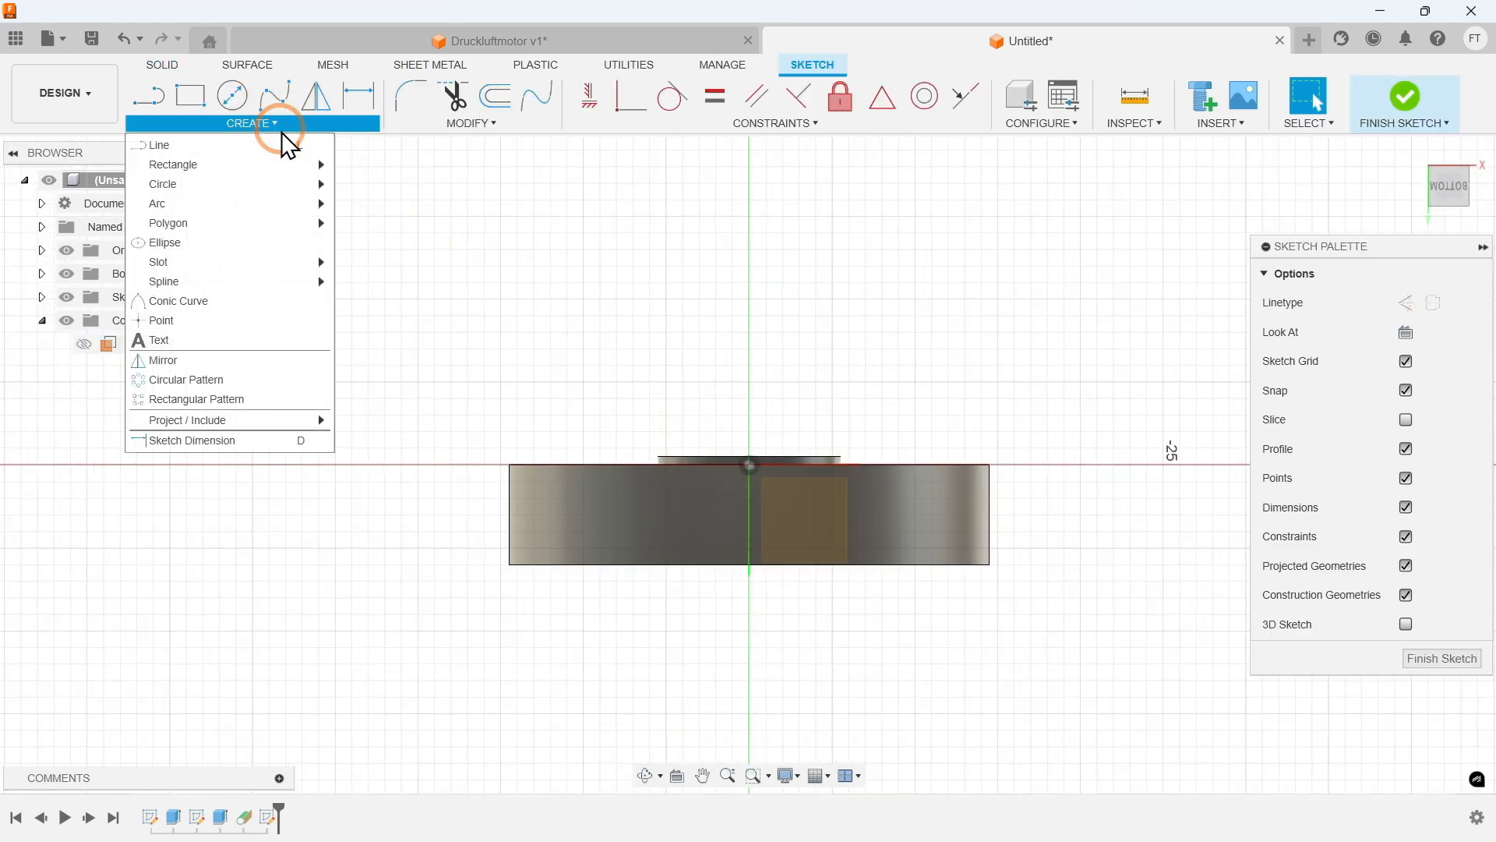
{"action": "left_click", "coordinate": [257, 321]}
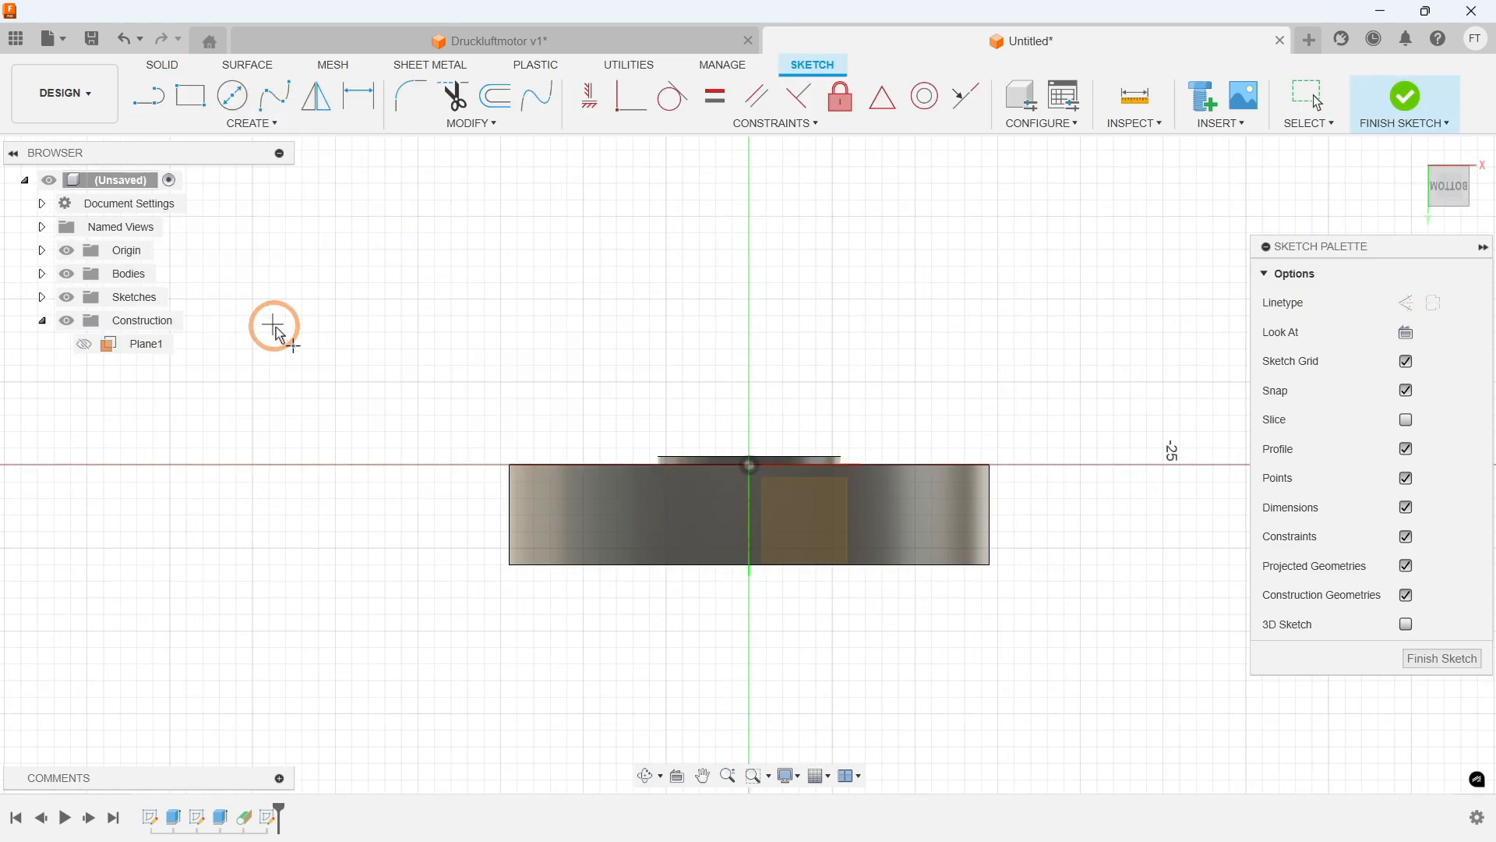
{"action": "left_click", "coordinate": [749, 531]}
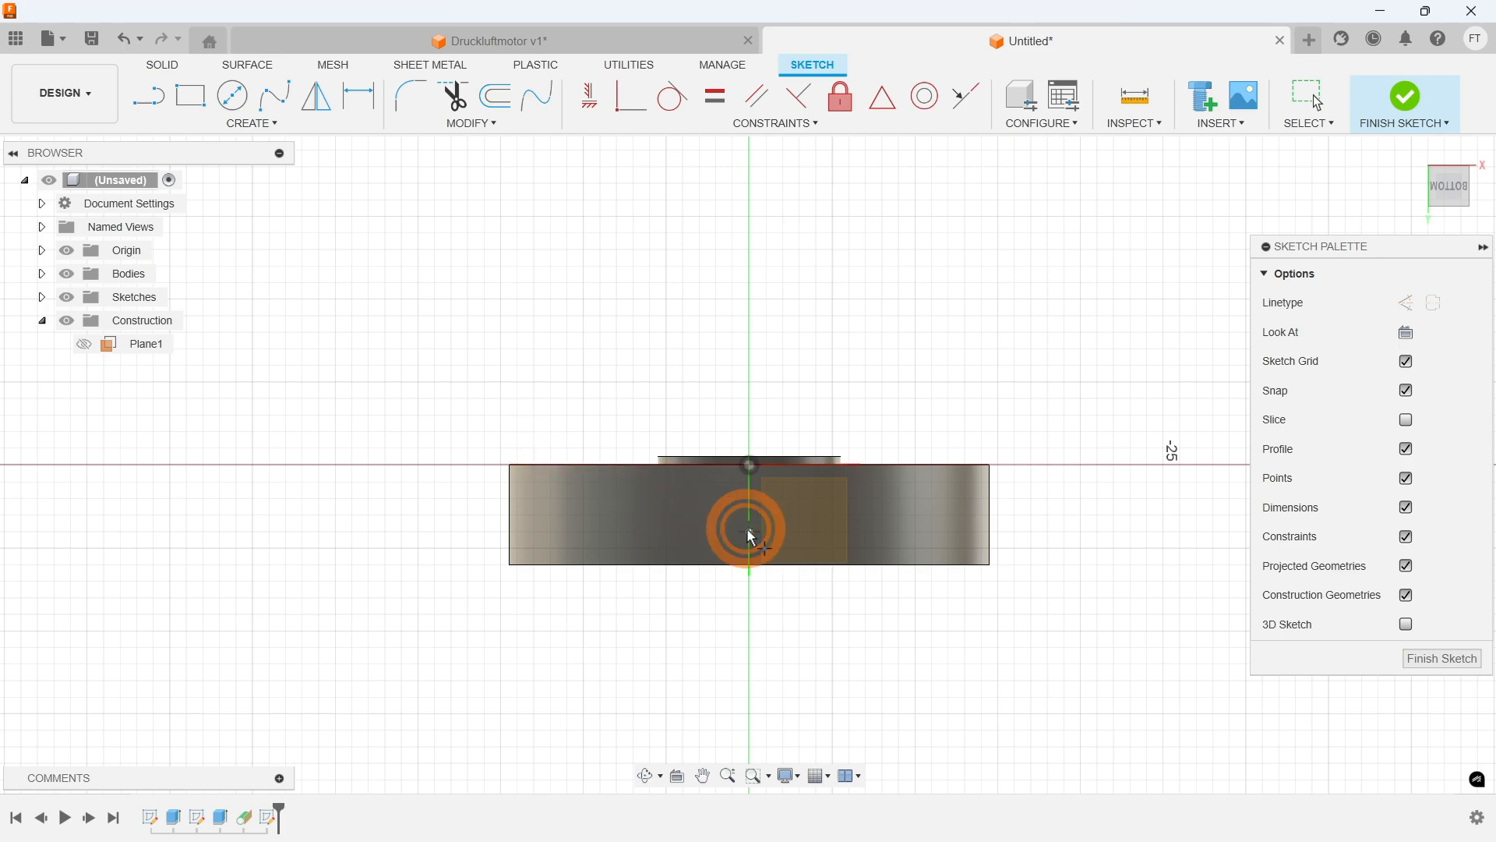
Step: Constrain the sketch point coincident with the vertical axis line through the counterweight
{"action": "left_click", "coordinate": [692, 128]}
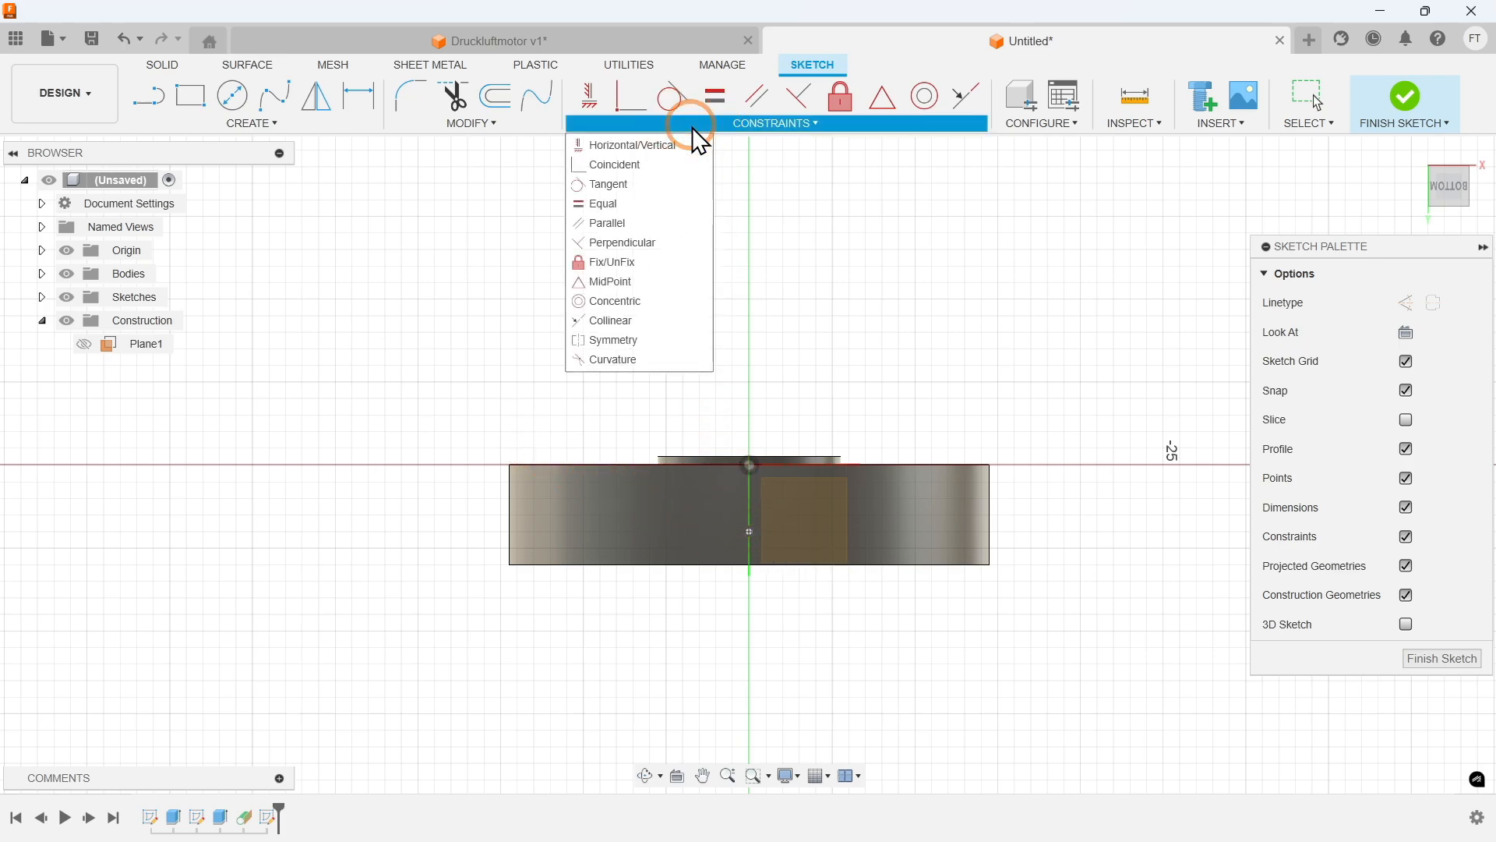
{"action": "left_click", "coordinate": [655, 164]}
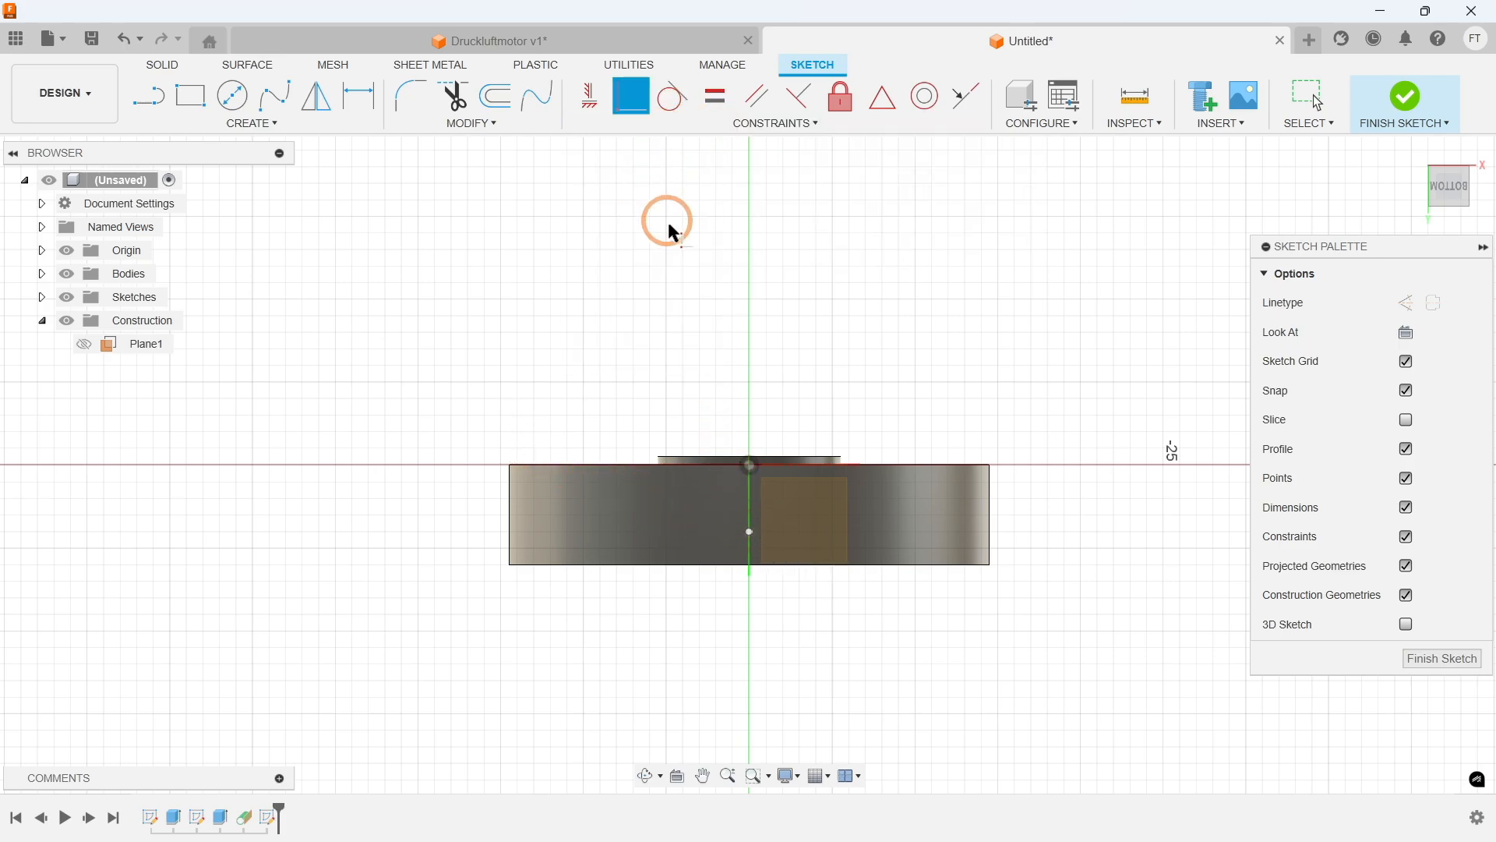
{"action": "left_click", "coordinate": [747, 511]}
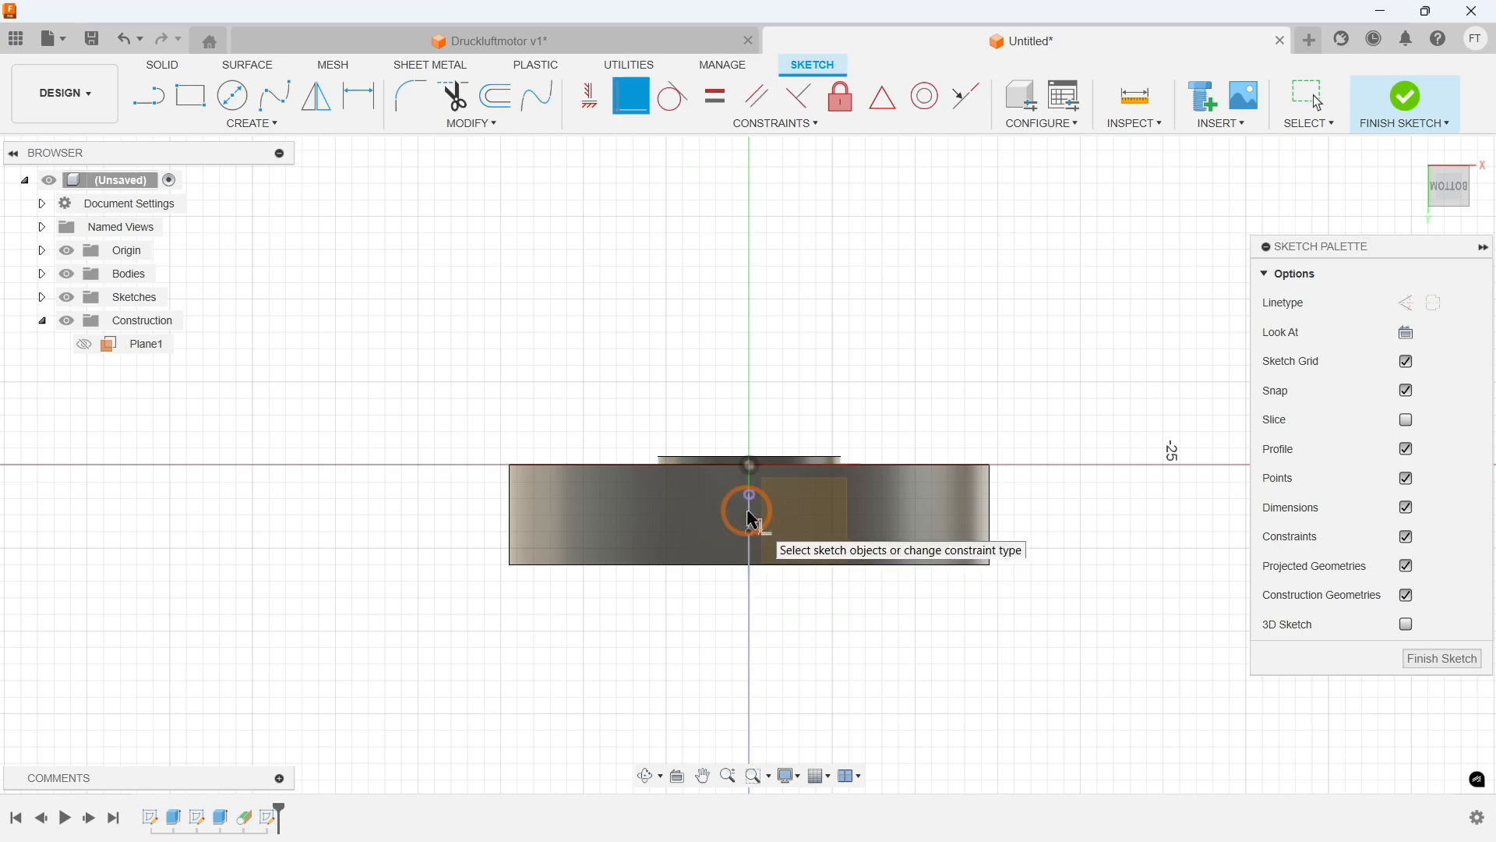
Step: Dimension the sketch point 3 mm from the counterweight's edge on the ring side and finish the sketch
{"action": "left_click", "coordinate": [281, 129]}
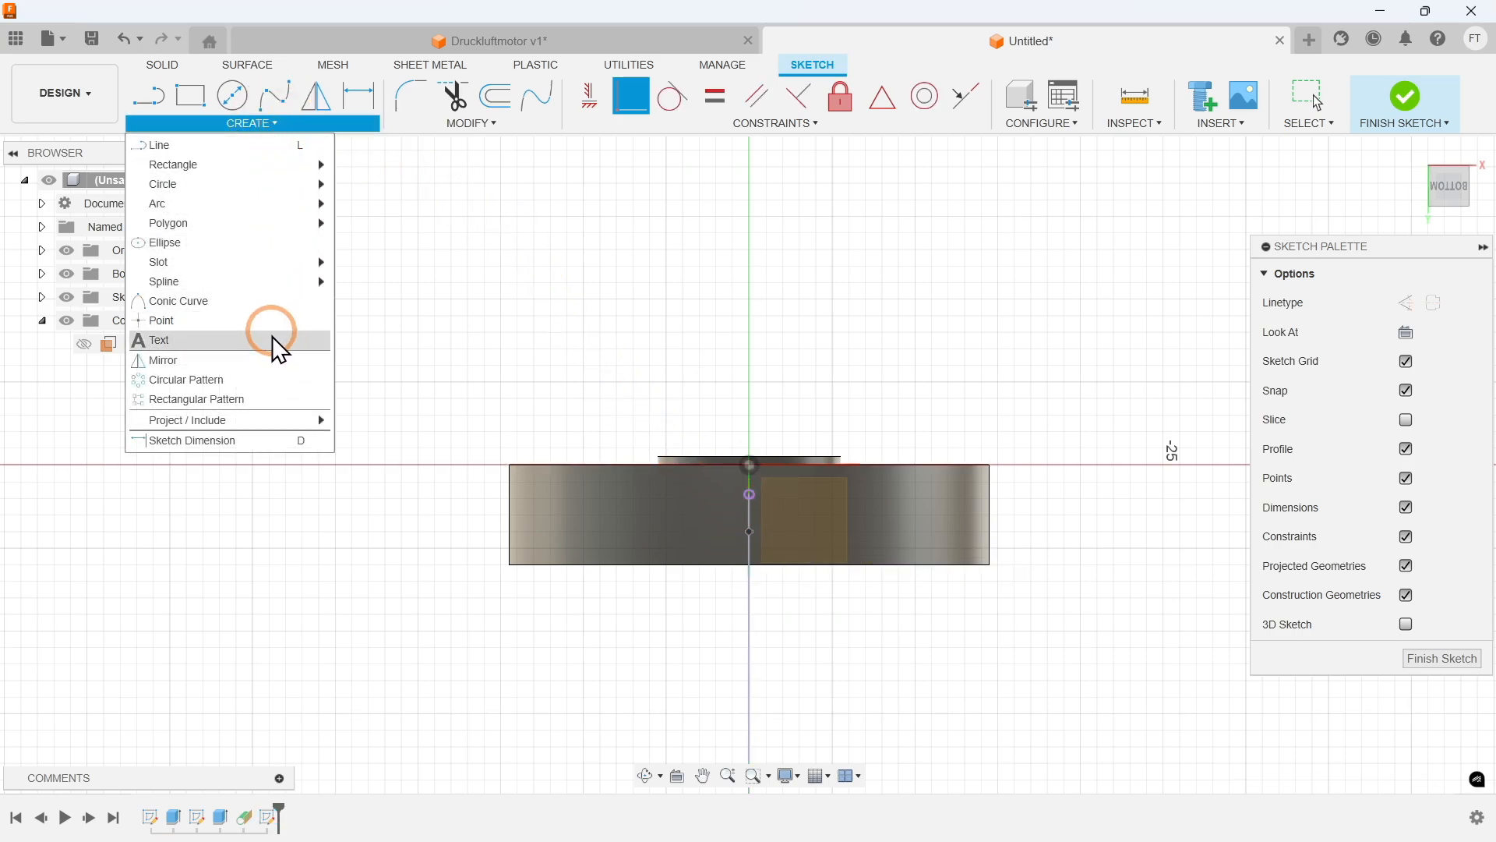
{"action": "left_click", "coordinate": [248, 436]}
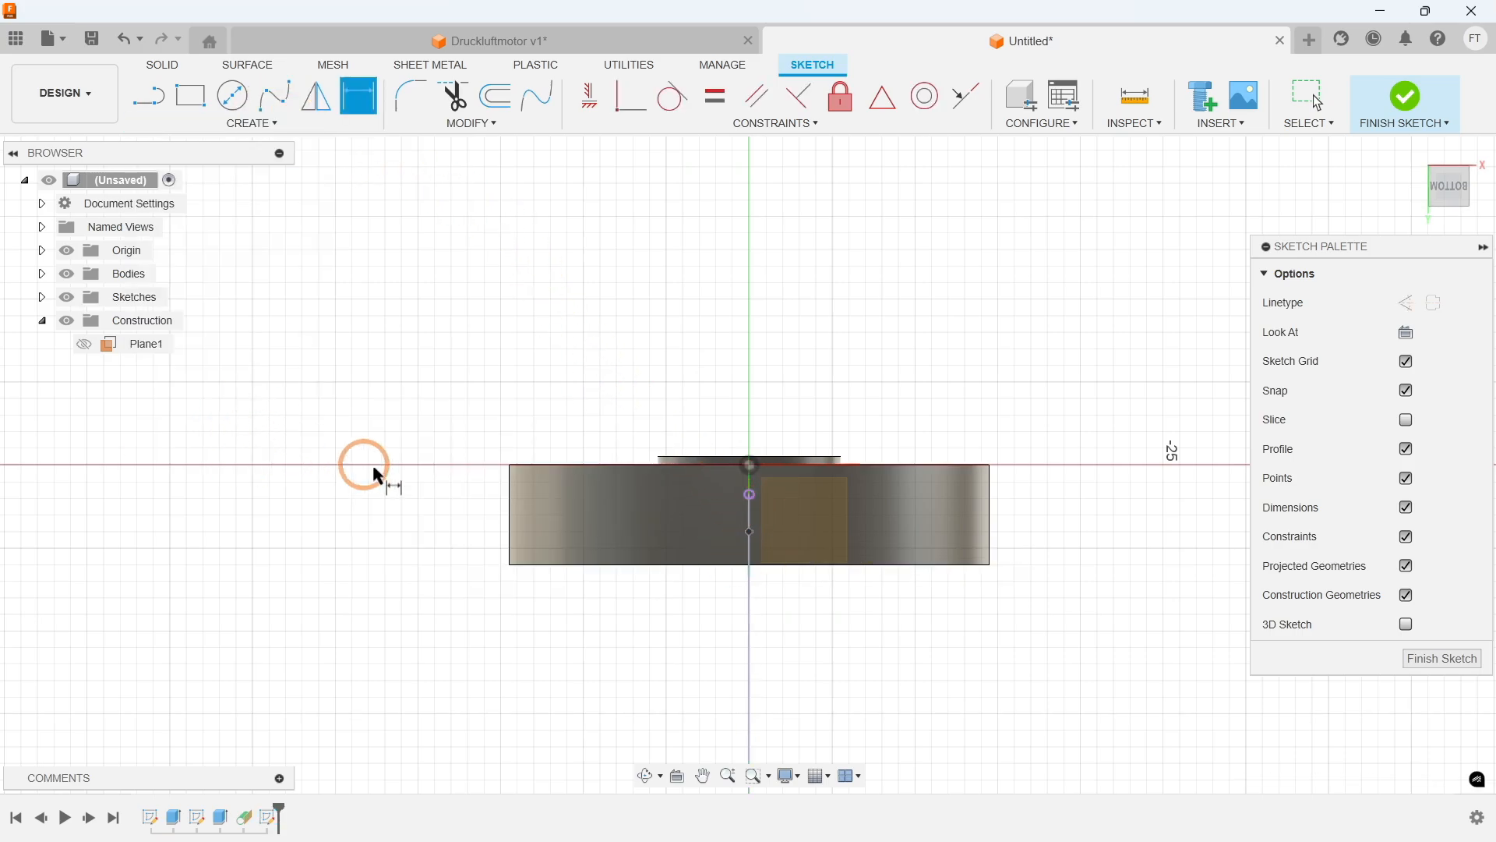
{"action": "left_click", "coordinate": [749, 532]}
{"action": "left_click", "coordinate": [611, 468]}
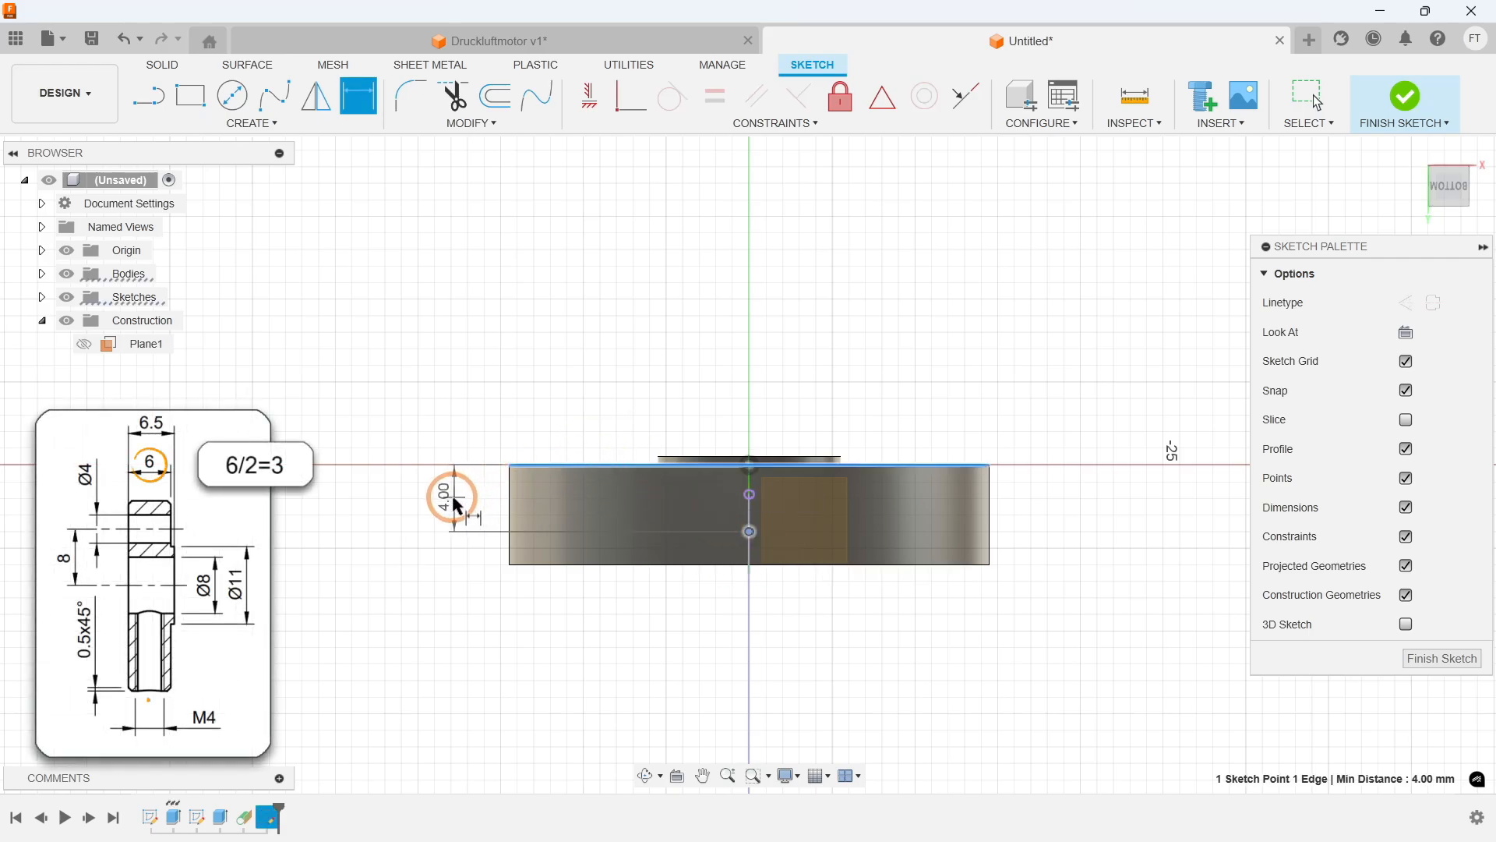
{"action": "left_click", "coordinate": [451, 499]}
{"action": "type", "text": "3"}
{"action": "key", "text": "Return"}
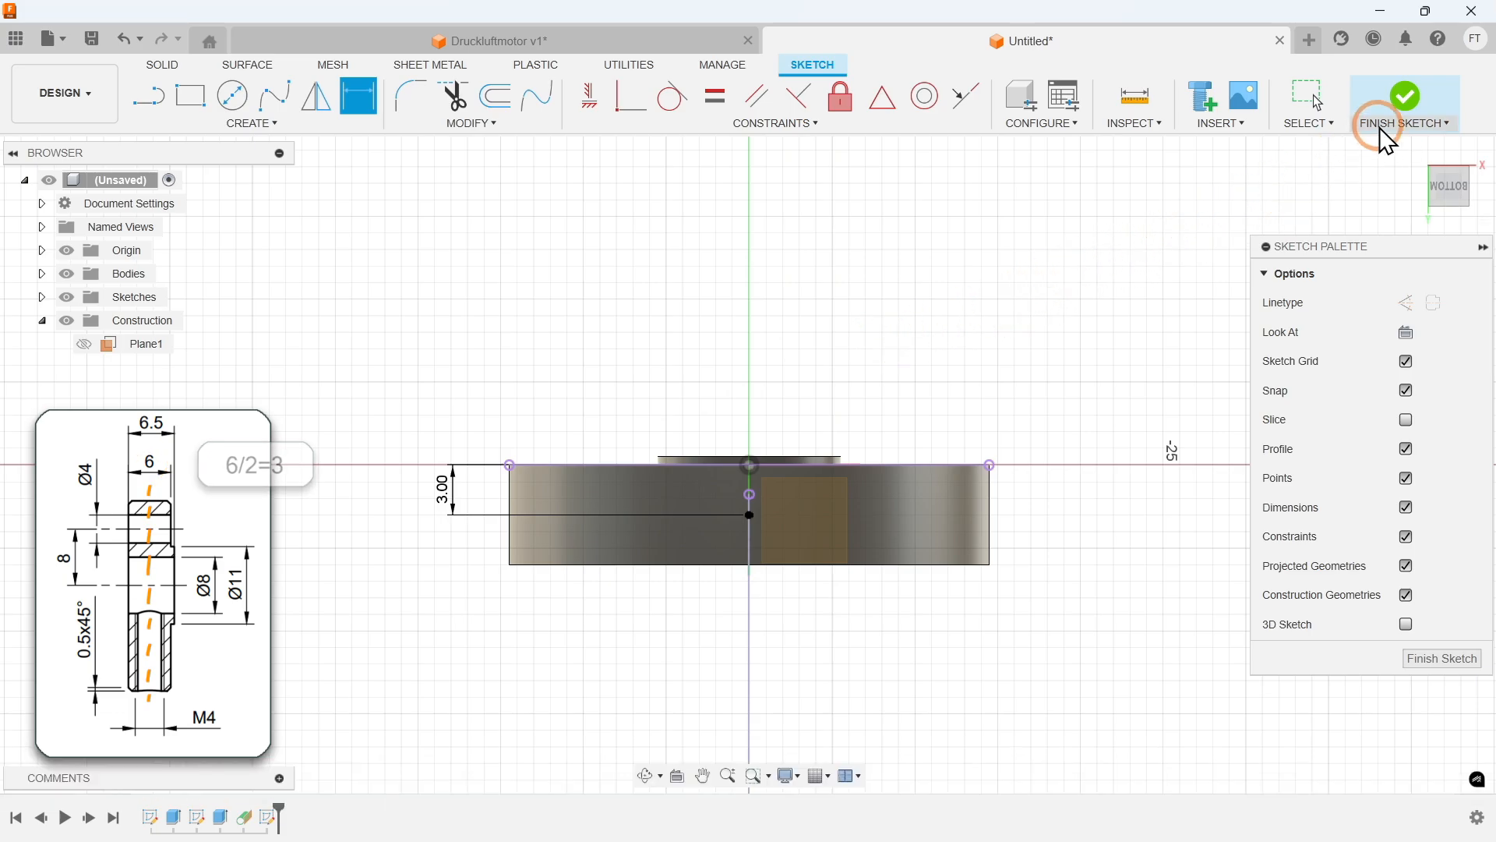
{"action": "left_click", "coordinate": [1399, 99]}
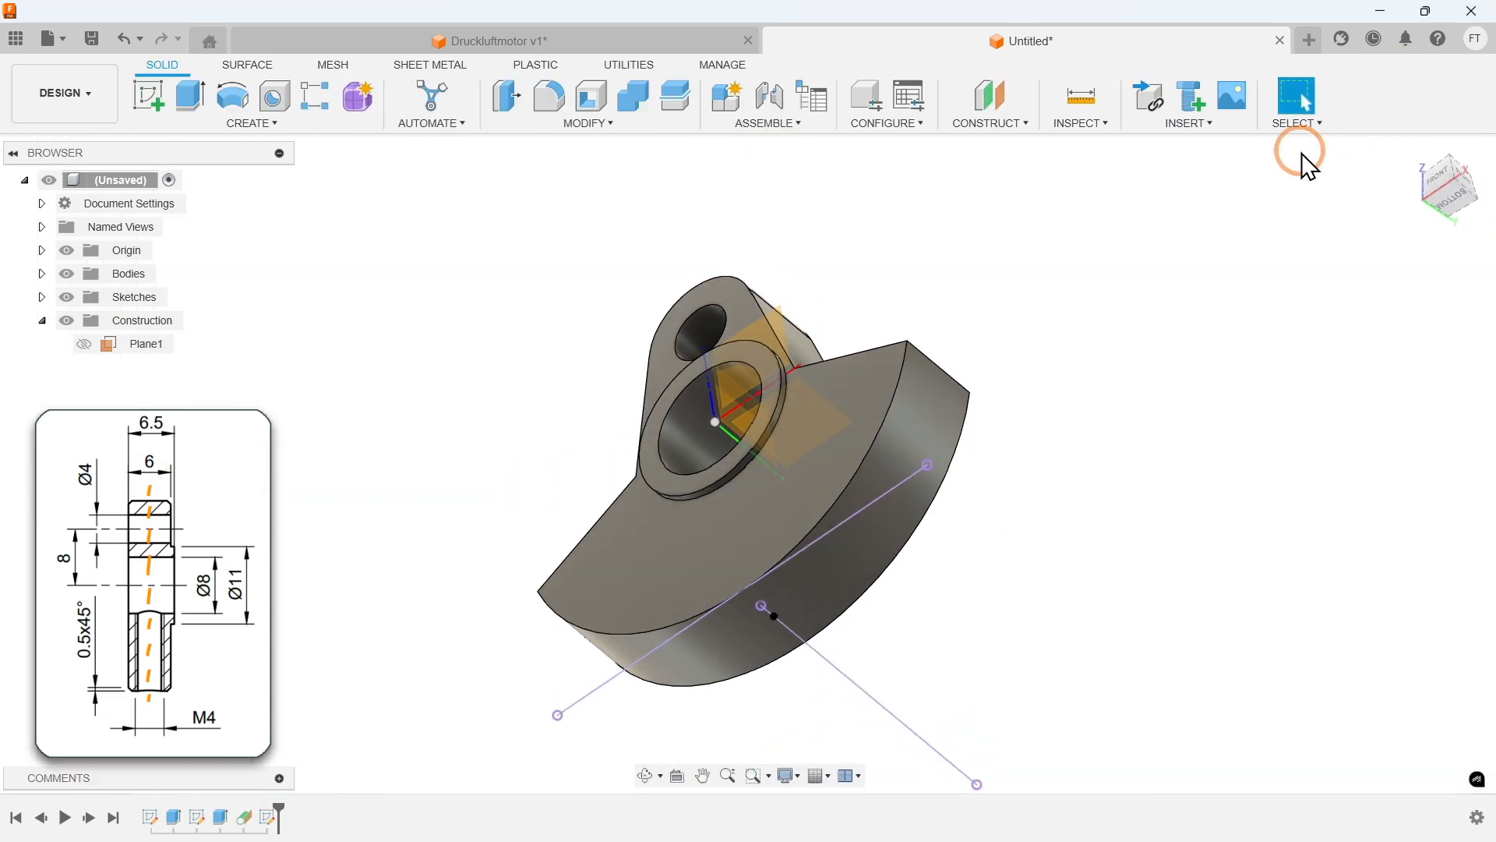
Step: Start a hole on the tangent construction plane and place its centre on the sketch point
{"action": "left_click", "coordinate": [220, 124]}
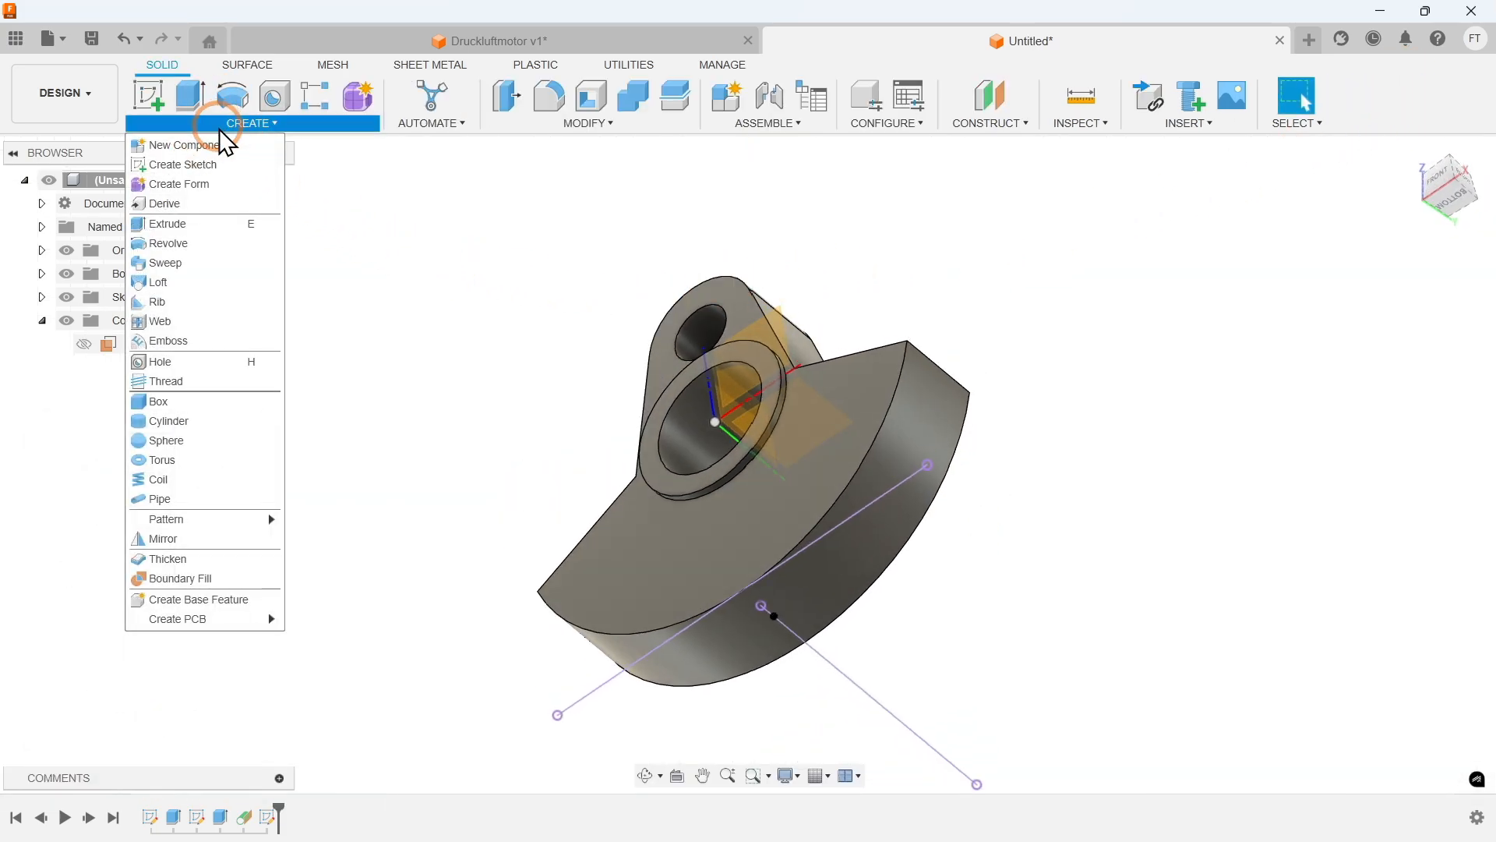
{"action": "left_click", "coordinate": [190, 361]}
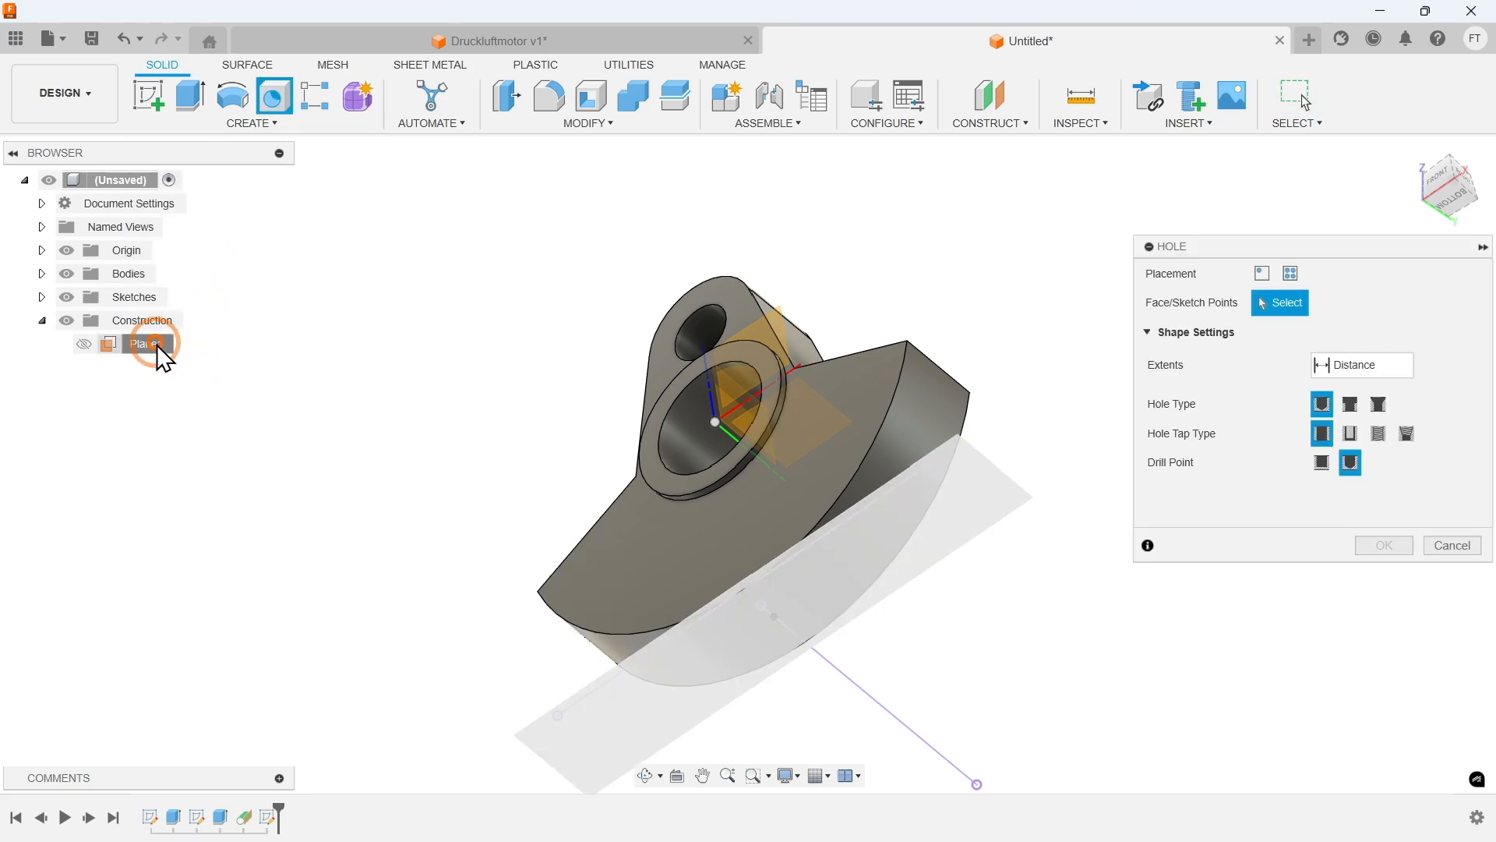
{"action": "left_click", "coordinate": [156, 345]}
{"action": "left_click", "coordinate": [767, 632]}
{"action": "scroll", "coordinate": [765, 630], "scroll_direction": "up", "scroll_amount": 6}
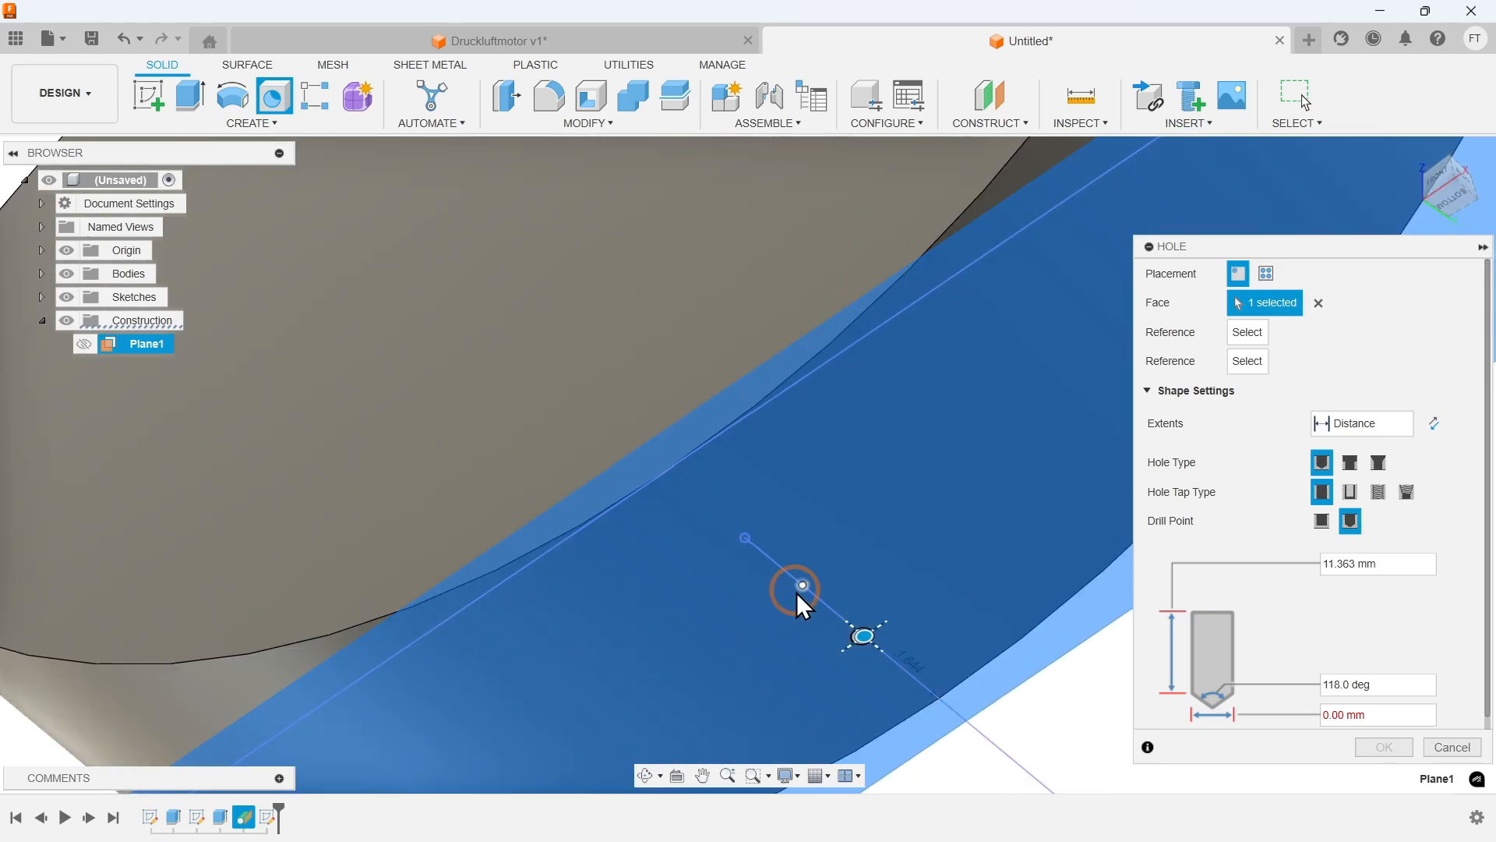
{"action": "left_click", "coordinate": [801, 582]}
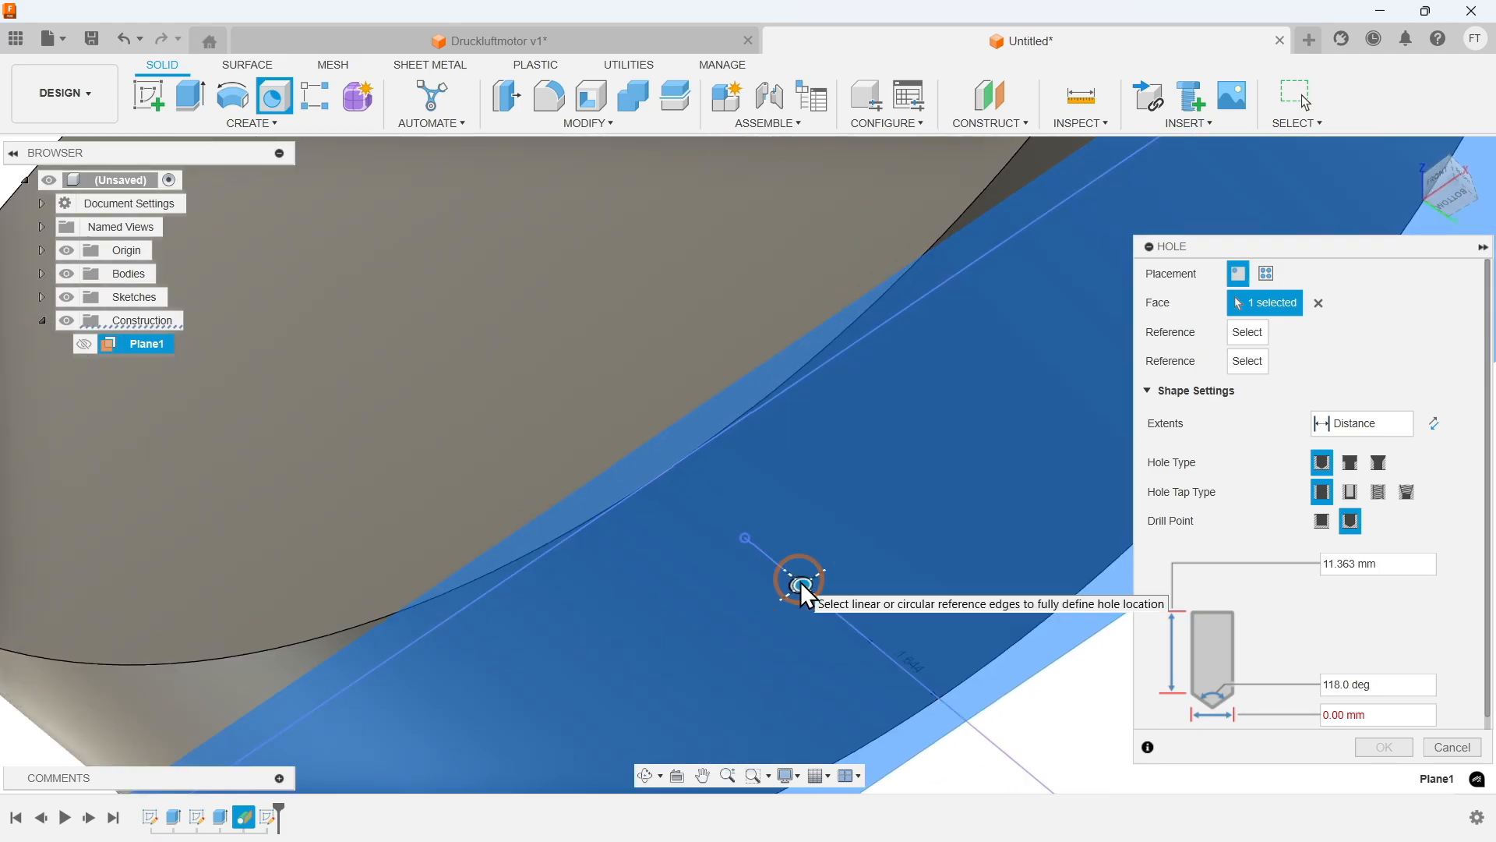
{"action": "left_click", "coordinate": [1160, 582]}
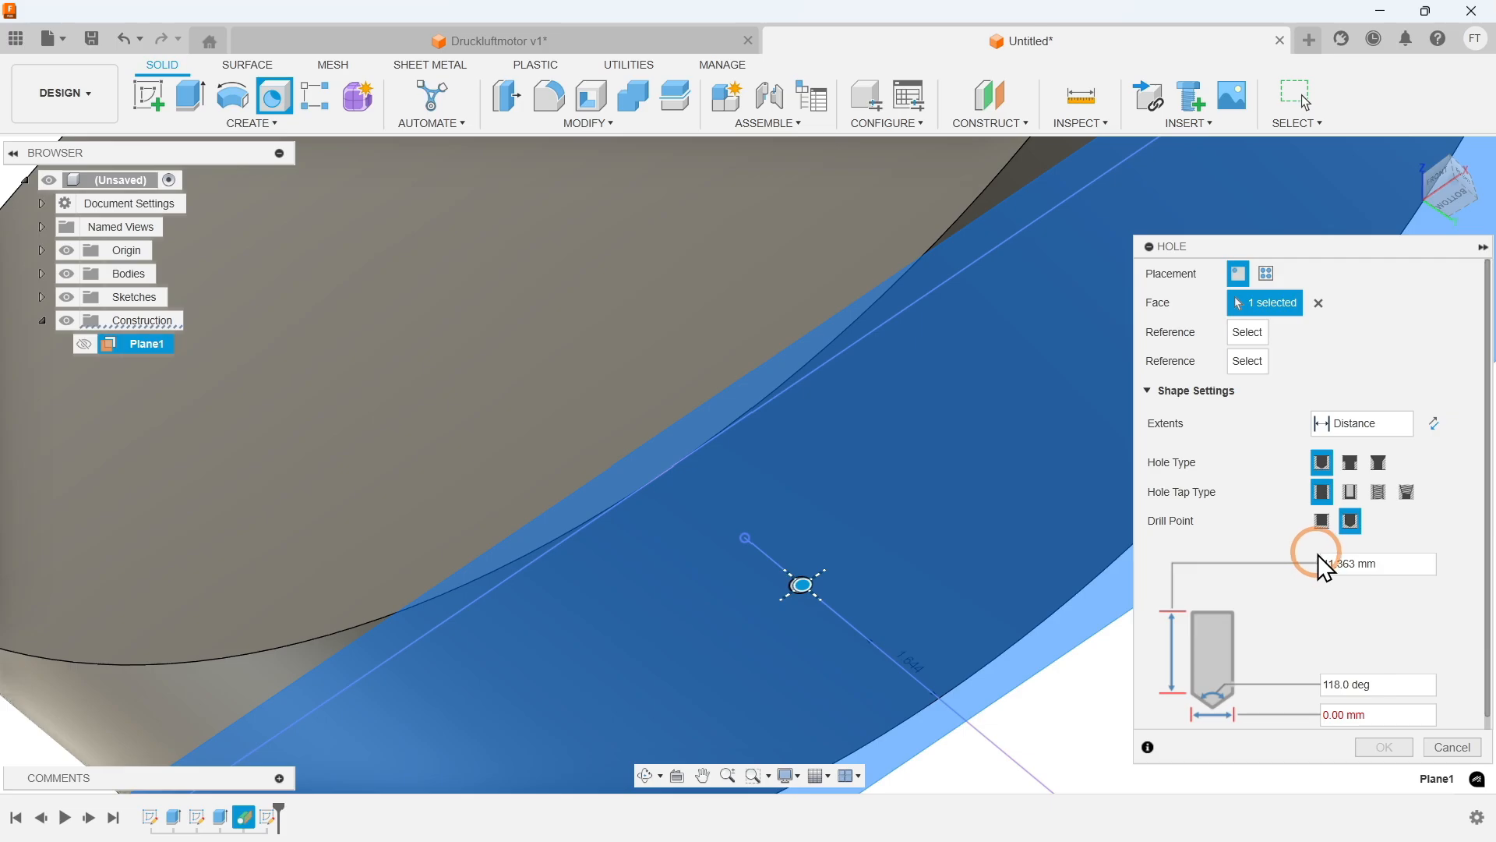
Step: Make the hole tapped with an ISO Metric profile thread of size 4.0 mm
{"action": "left_click", "coordinate": [1375, 496]}
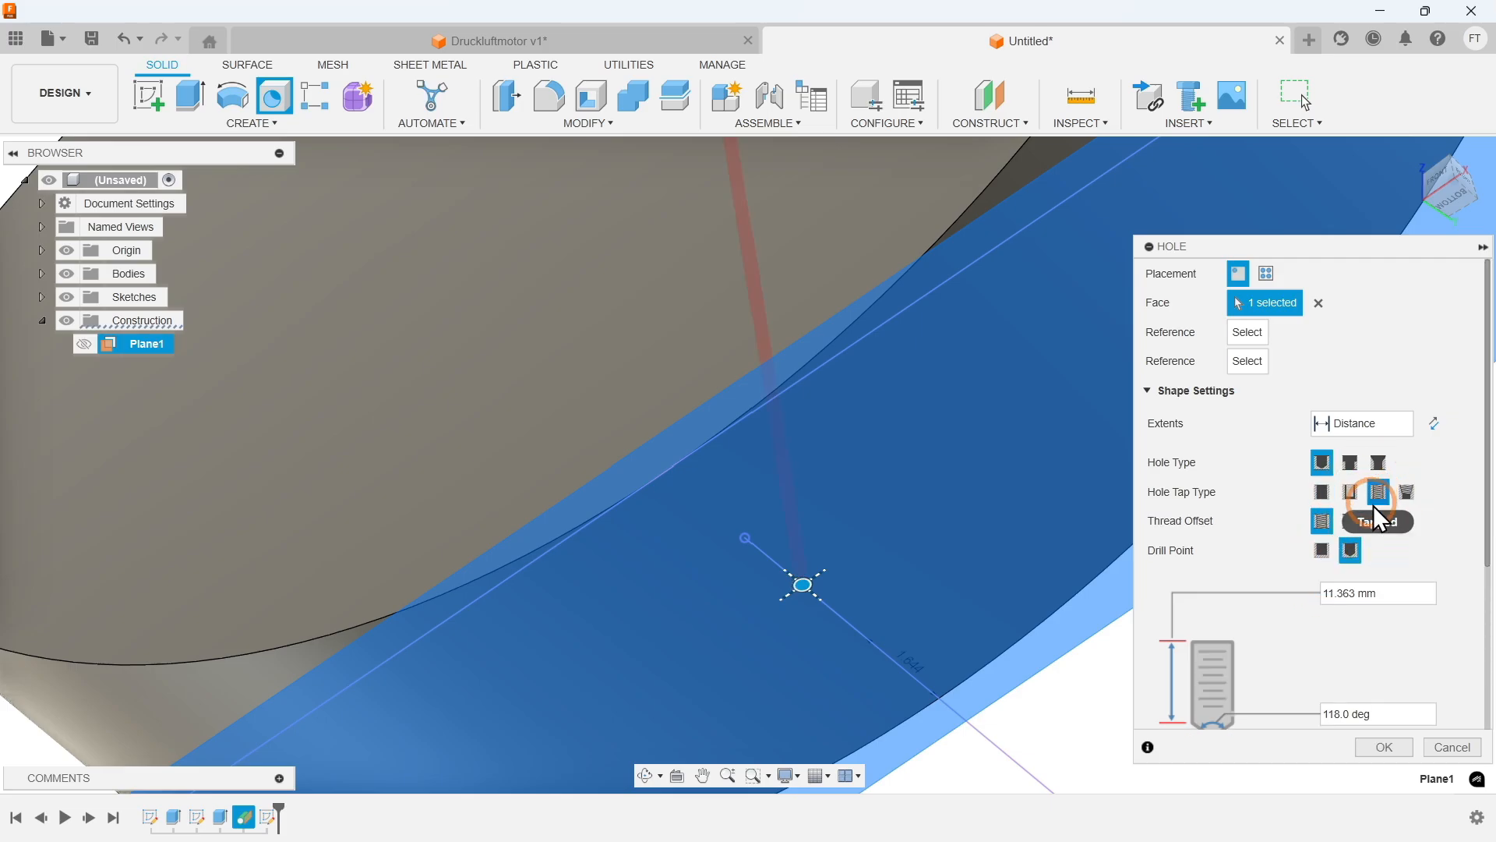
{"action": "scroll", "coordinate": [1373, 505], "scroll_direction": "down", "scroll_amount": 5}
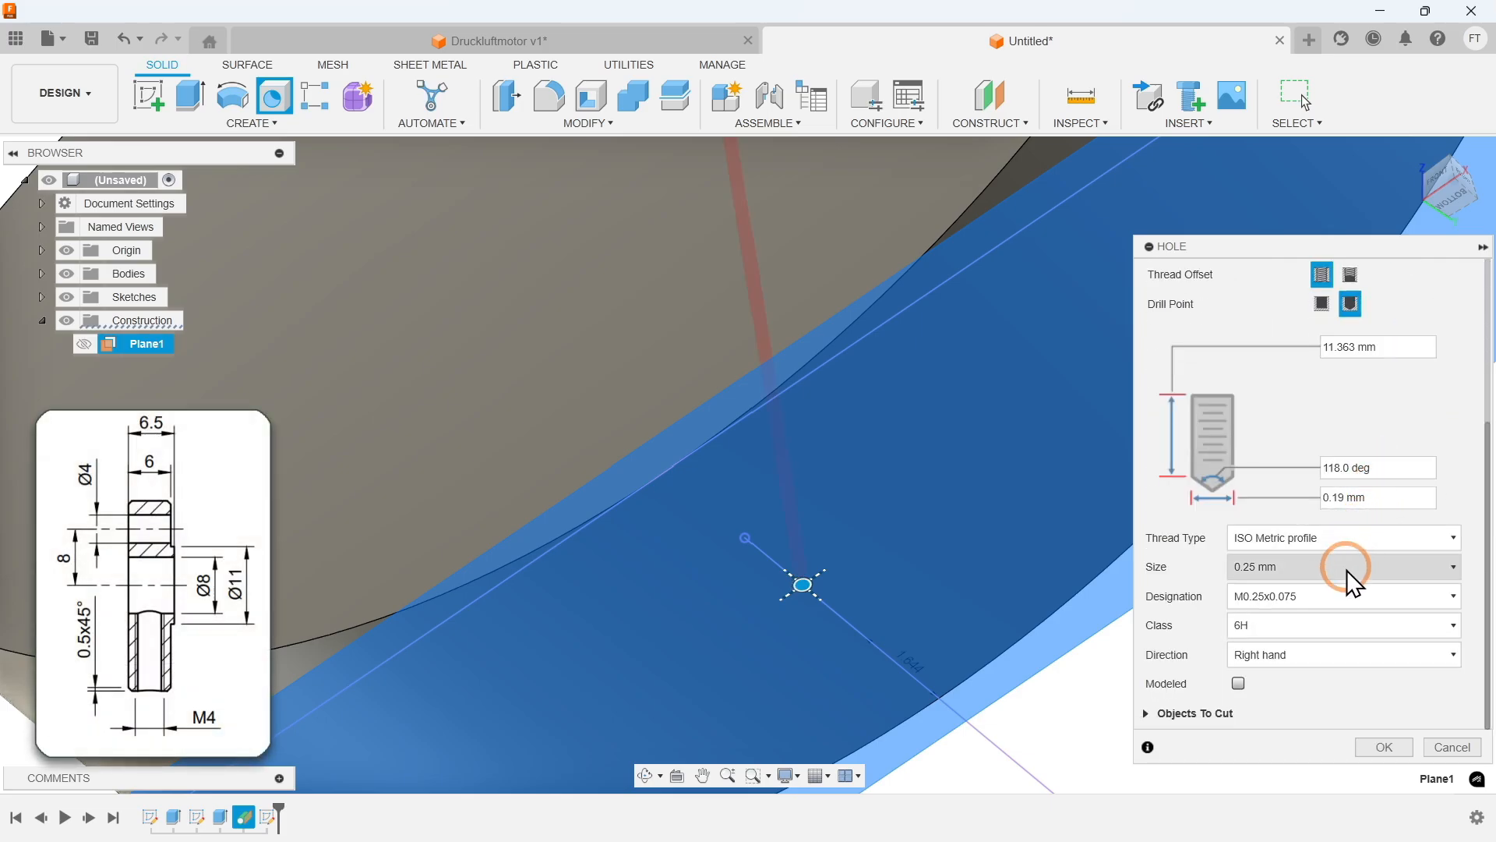
{"action": "left_click", "coordinate": [1340, 575]}
{"action": "scroll", "coordinate": [1329, 542], "scroll_direction": "down", "scroll_amount": 3}
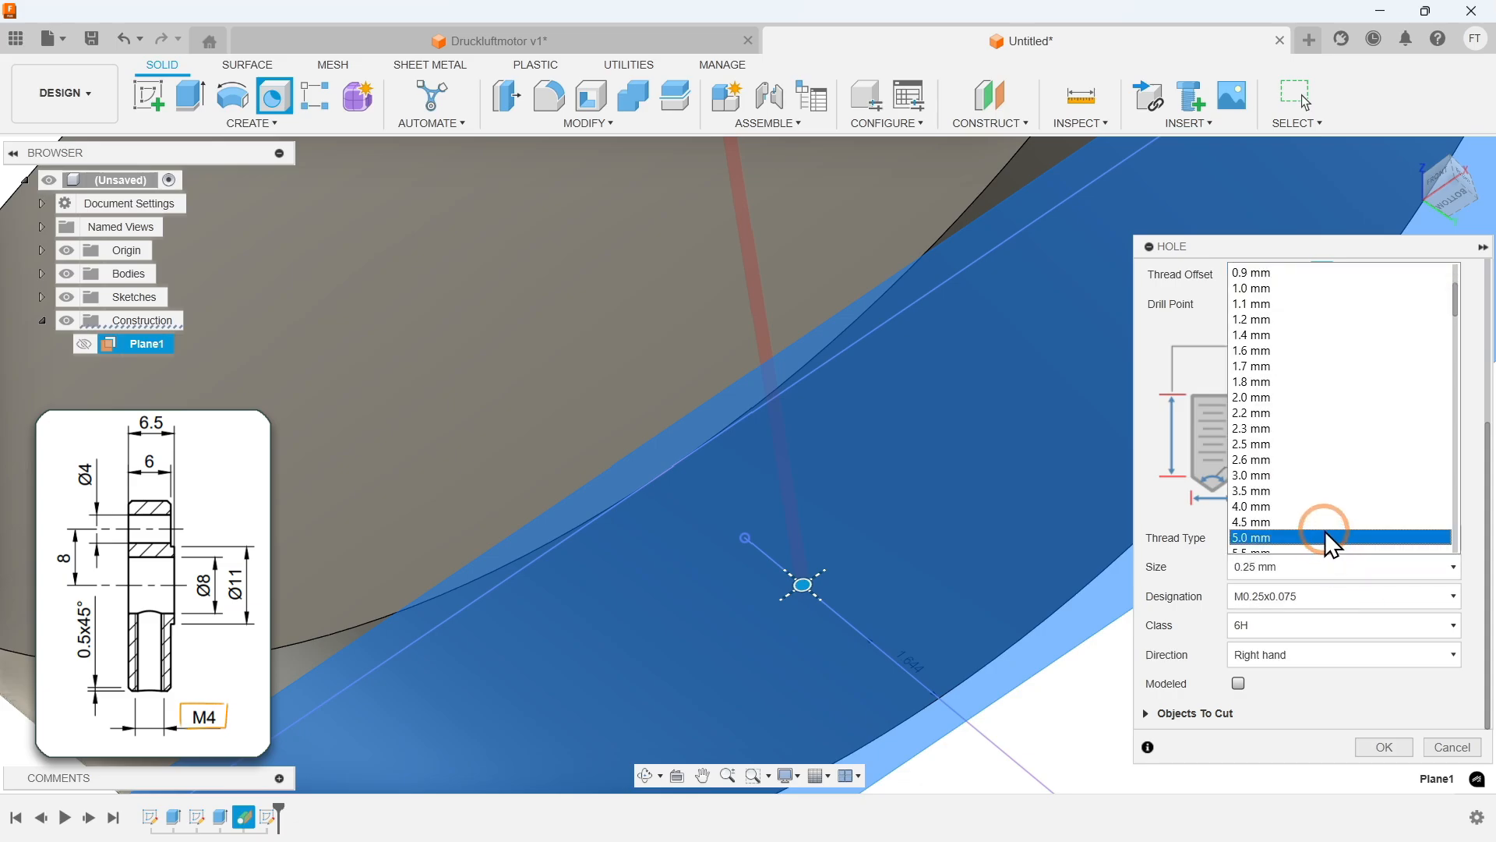
{"action": "left_click", "coordinate": [1325, 507]}
{"action": "scroll", "coordinate": [1320, 506], "scroll_direction": "up", "scroll_amount": 5}
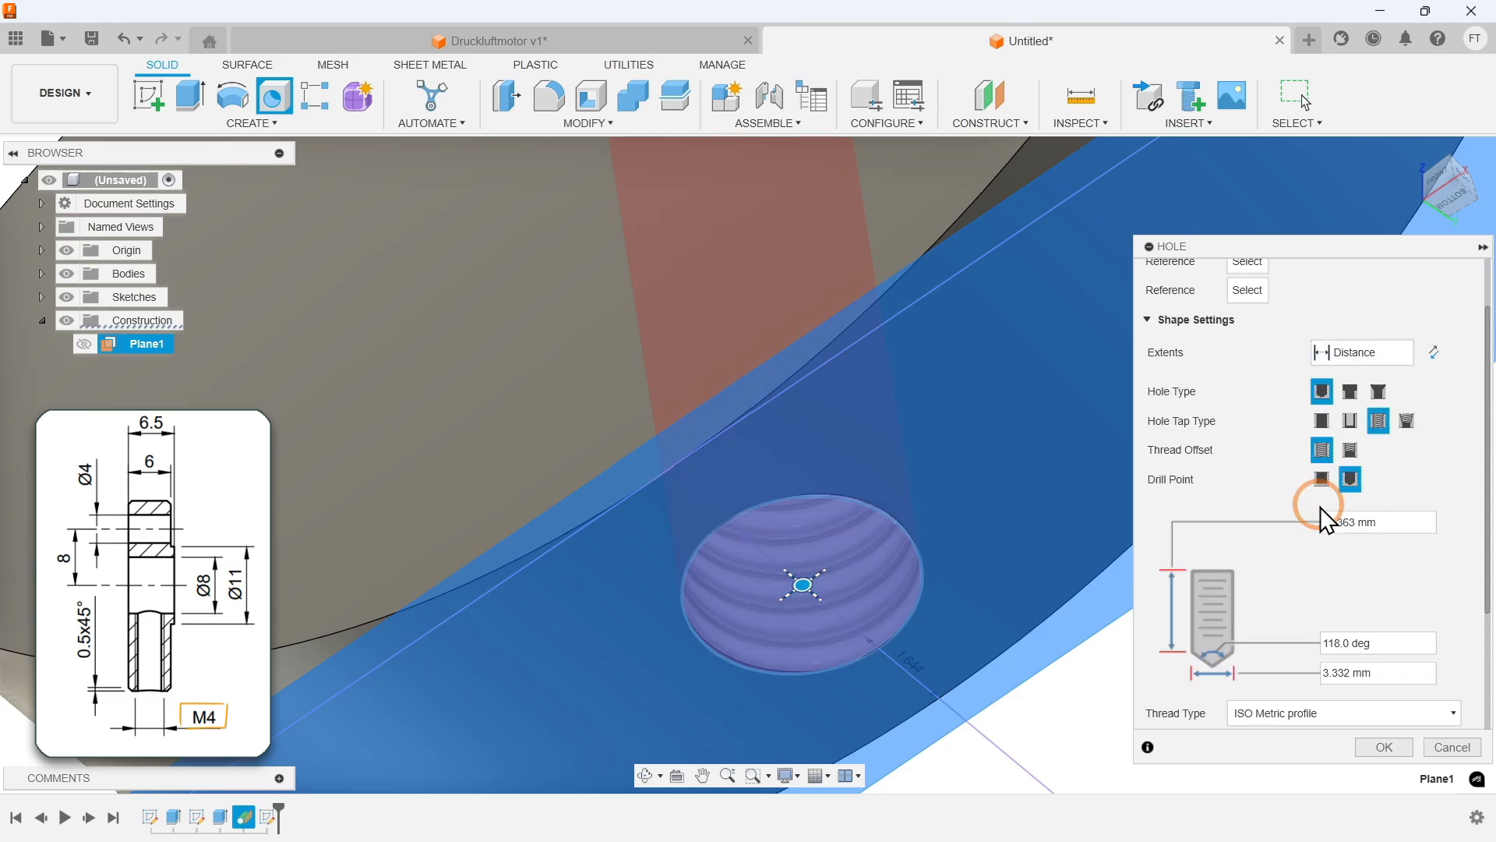
Step: Set the tapped hole's extents to To, ending at the inner face of the 8 mm bore, and create it
{"action": "left_click", "coordinate": [1345, 427]}
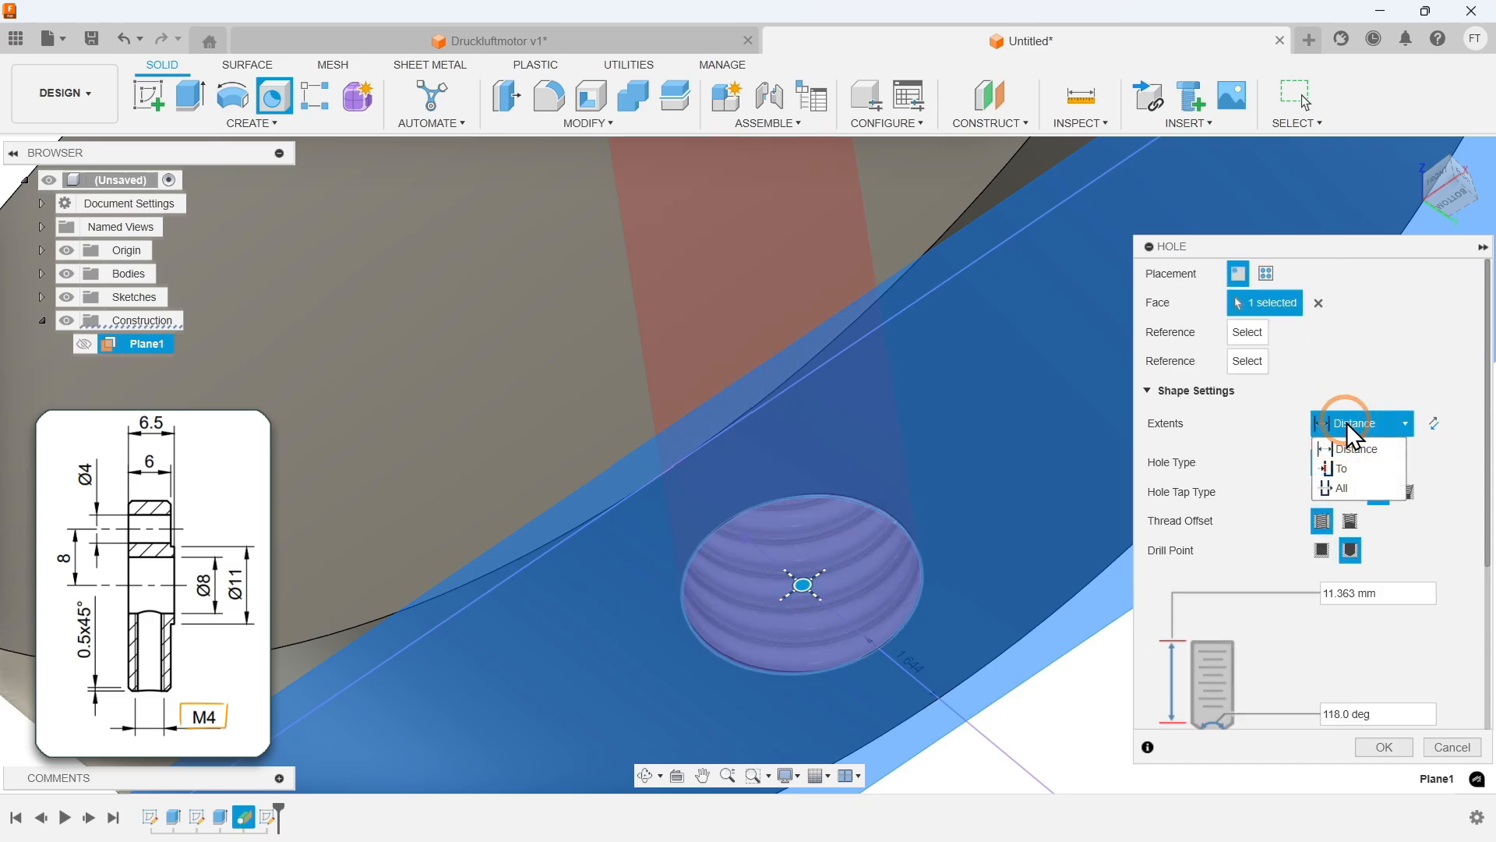
{"action": "left_click", "coordinate": [1358, 462]}
{"action": "scroll", "coordinate": [946, 389], "scroll_direction": "up", "scroll_amount": 1}
{"action": "scroll", "coordinate": [946, 390], "scroll_direction": "down", "scroll_amount": 5}
{"action": "middle_click_drag", "start_coordinate": [886, 365], "coordinate": [942, 544]}
{"action": "left_click", "coordinate": [719, 281]}
{"action": "left_click", "coordinate": [1177, 550]}
{"action": "left_click", "coordinate": [1366, 714]}
{"action": "left_click", "coordinate": [1384, 742]}
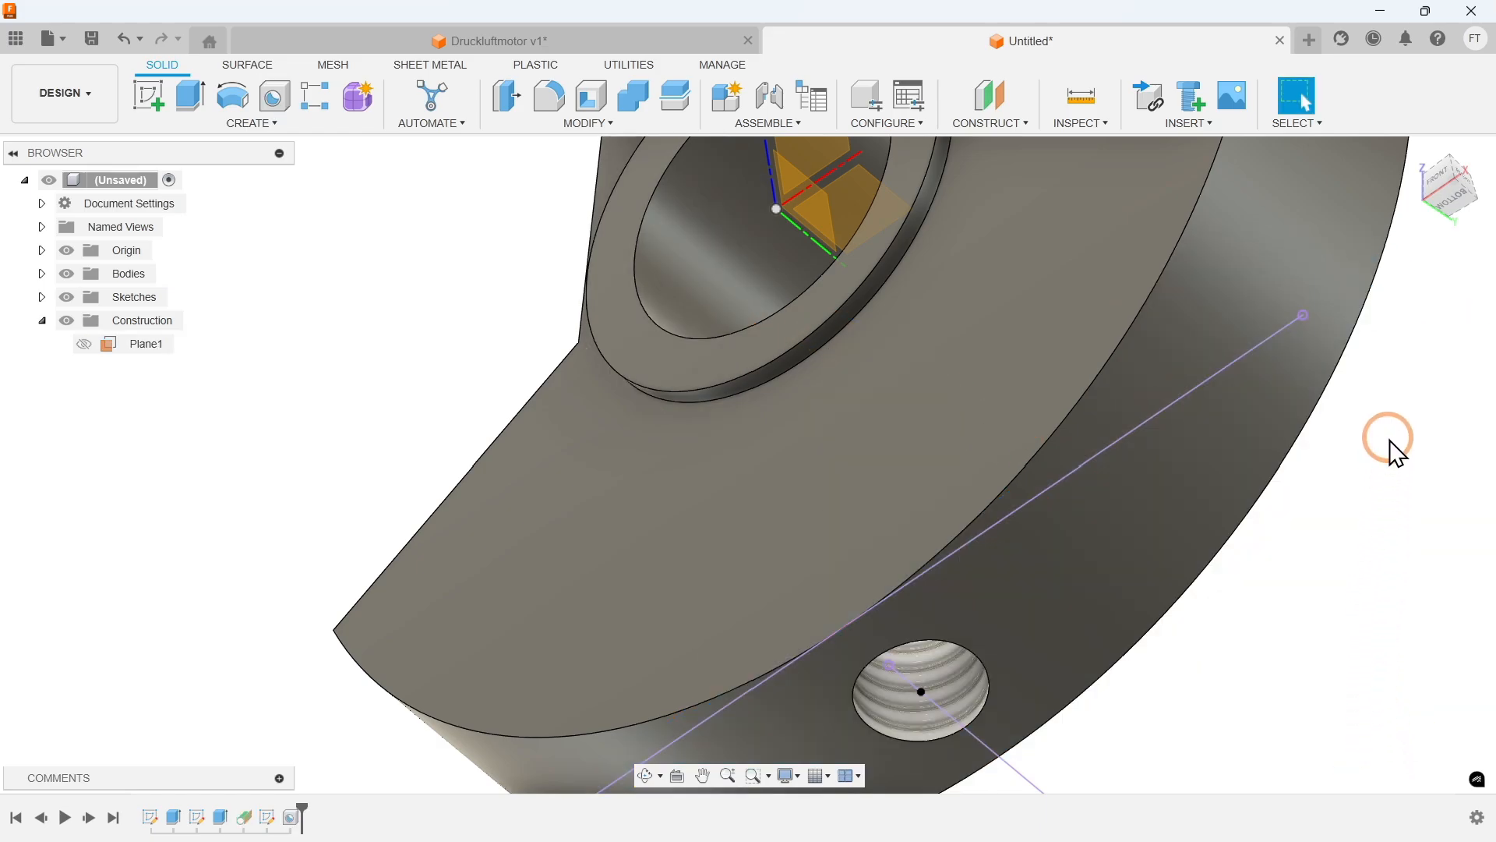
Step: Return to the home view and hide the origin and Sketch3
{"action": "left_click", "coordinate": [1416, 153]}
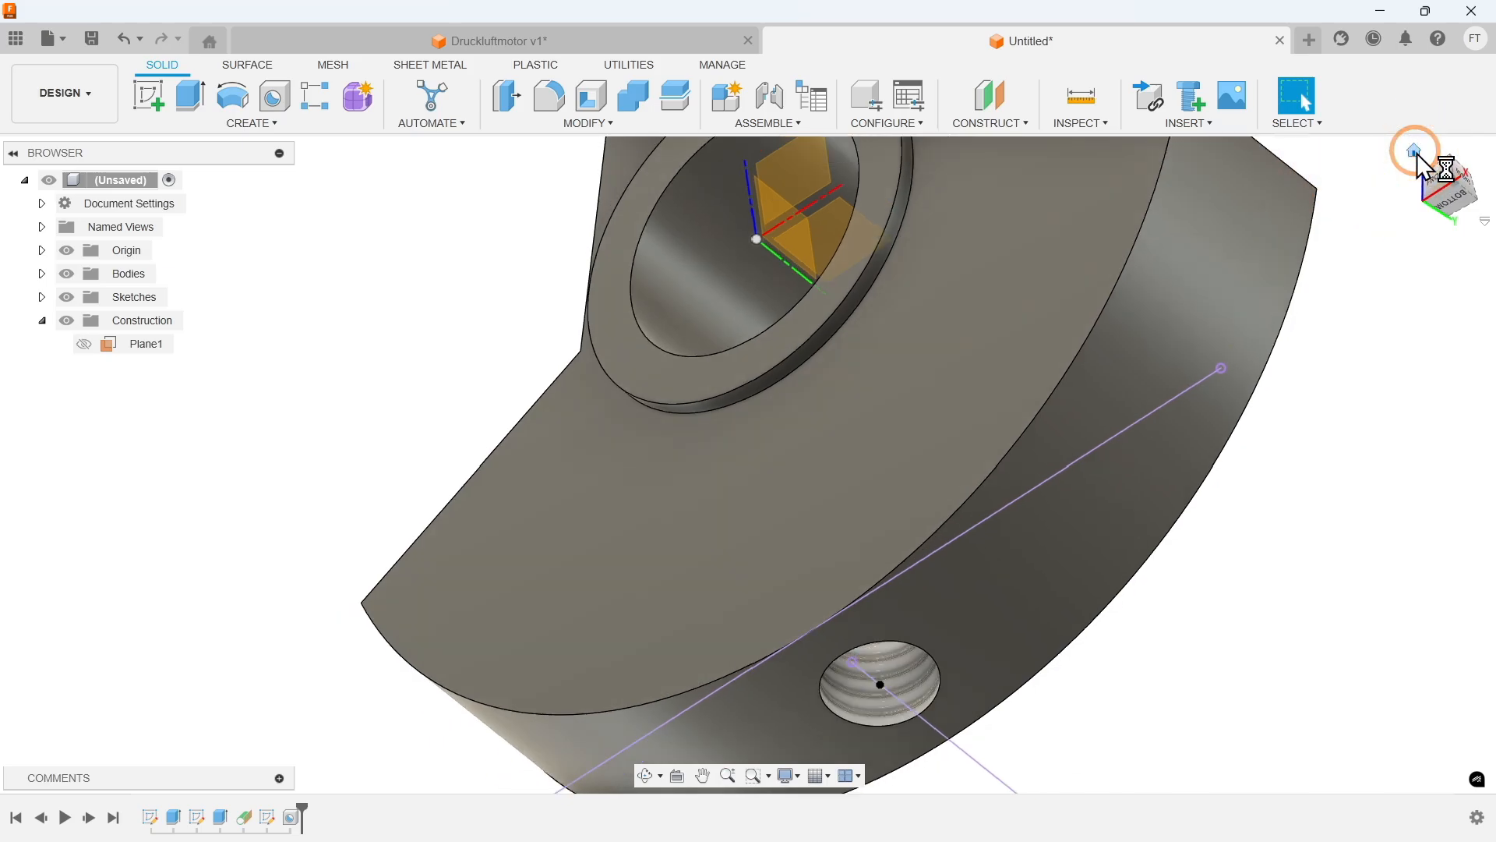
{"action": "left_click", "coordinate": [63, 251]}
{"action": "left_click", "coordinate": [43, 297]}
{"action": "left_click", "coordinate": [83, 368]}
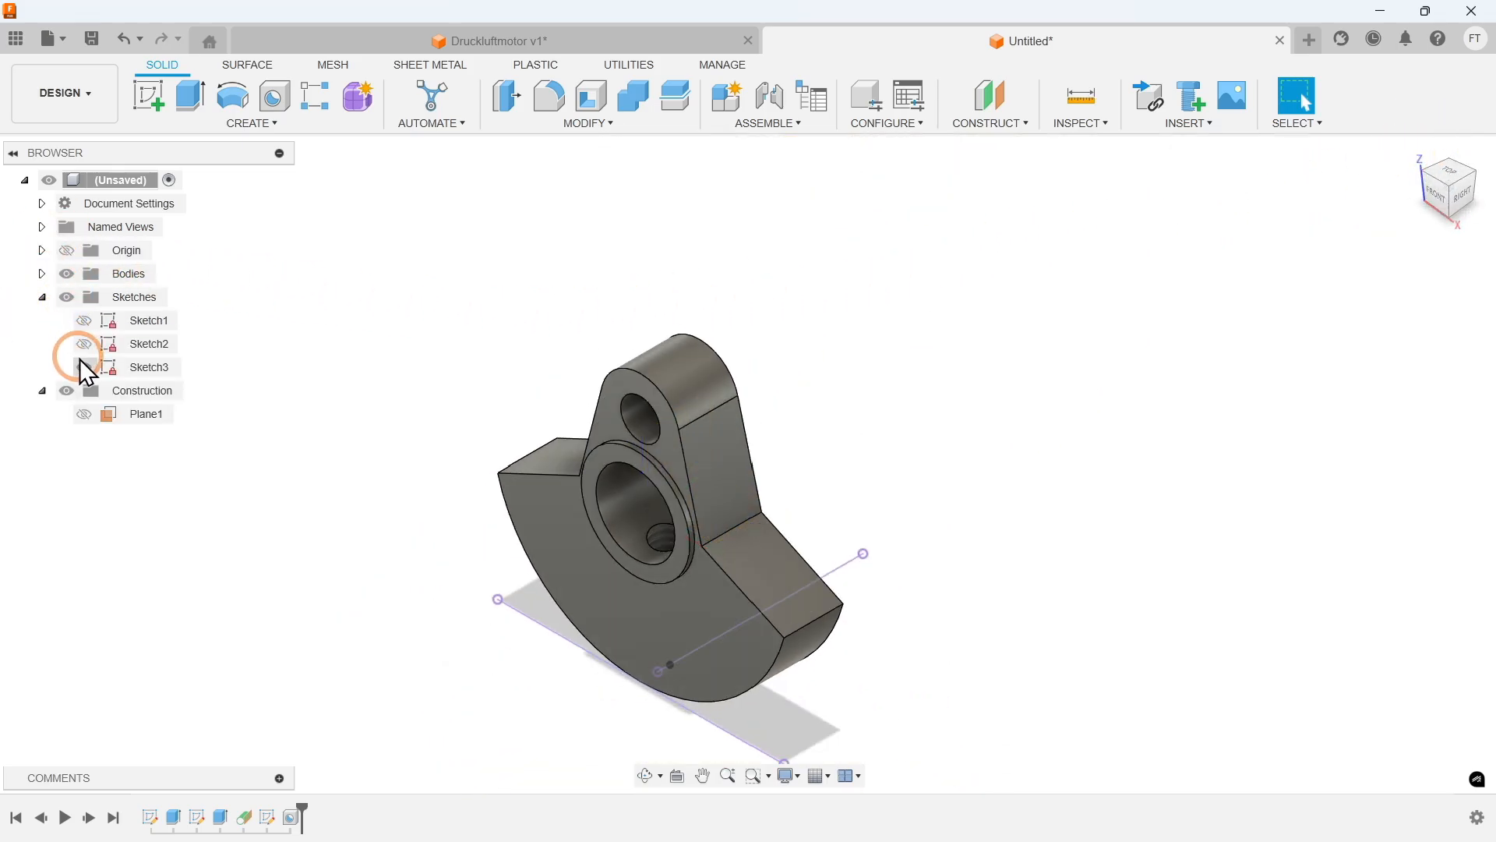
{"action": "left_click", "coordinate": [43, 297]}
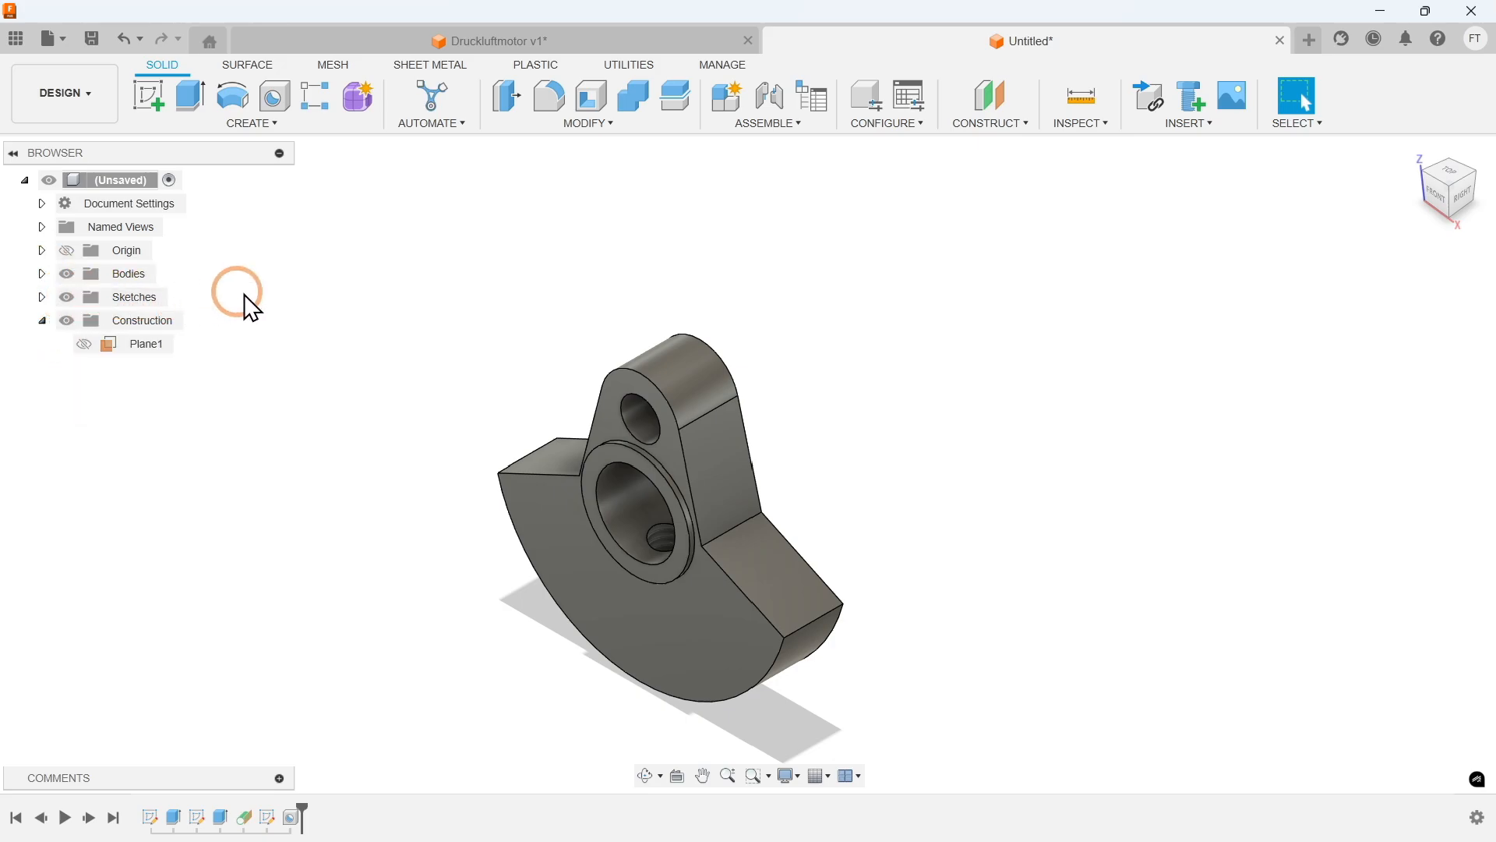
Step: Fillet the two inner and two outer corner edges of the counterweight with a 2 mm radius
{"action": "left_click", "coordinate": [568, 125]}
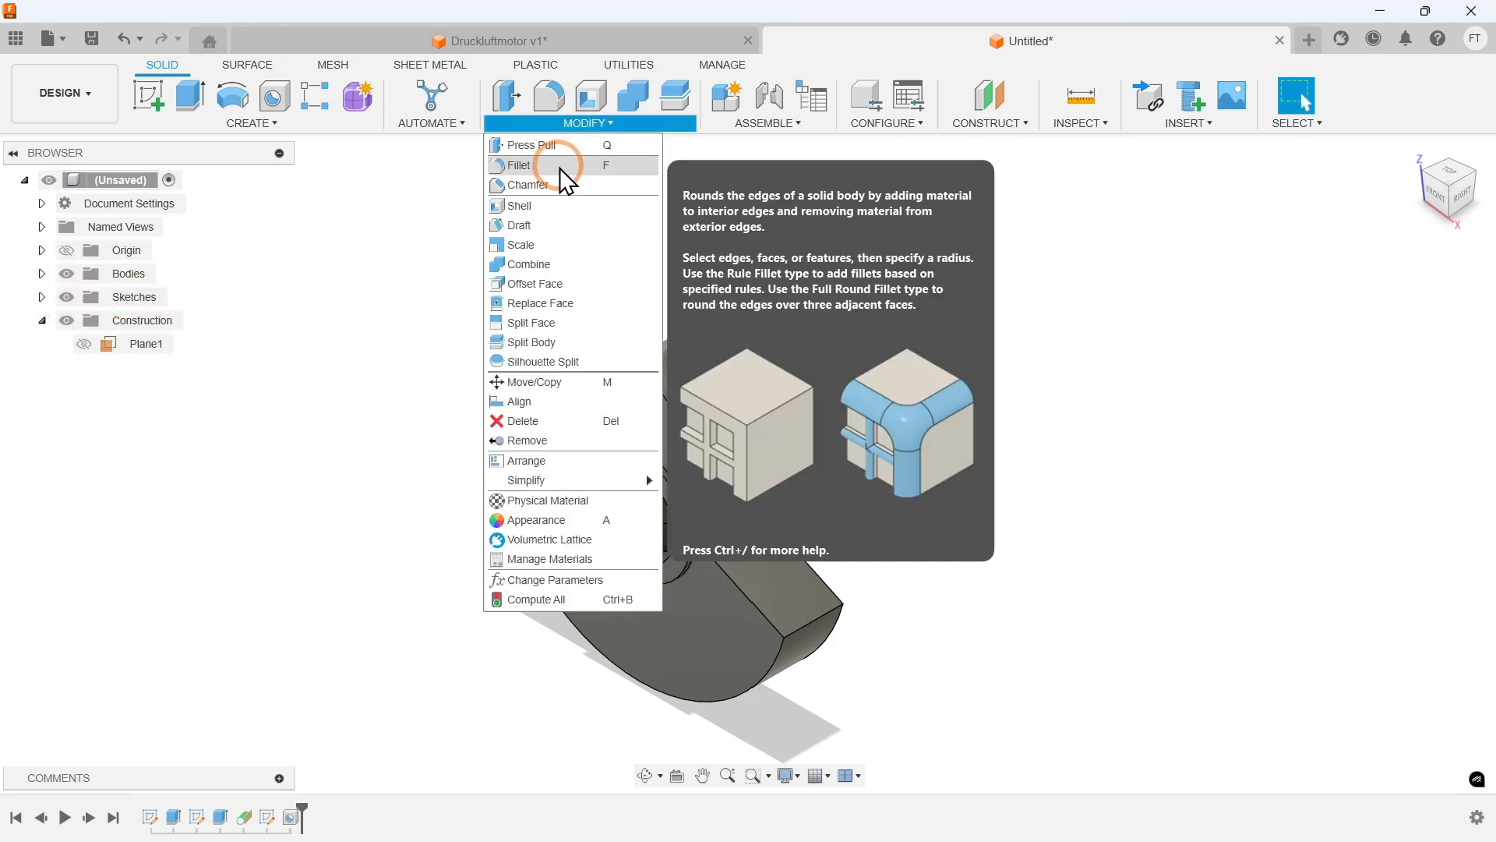
{"action": "left_click", "coordinate": [559, 166]}
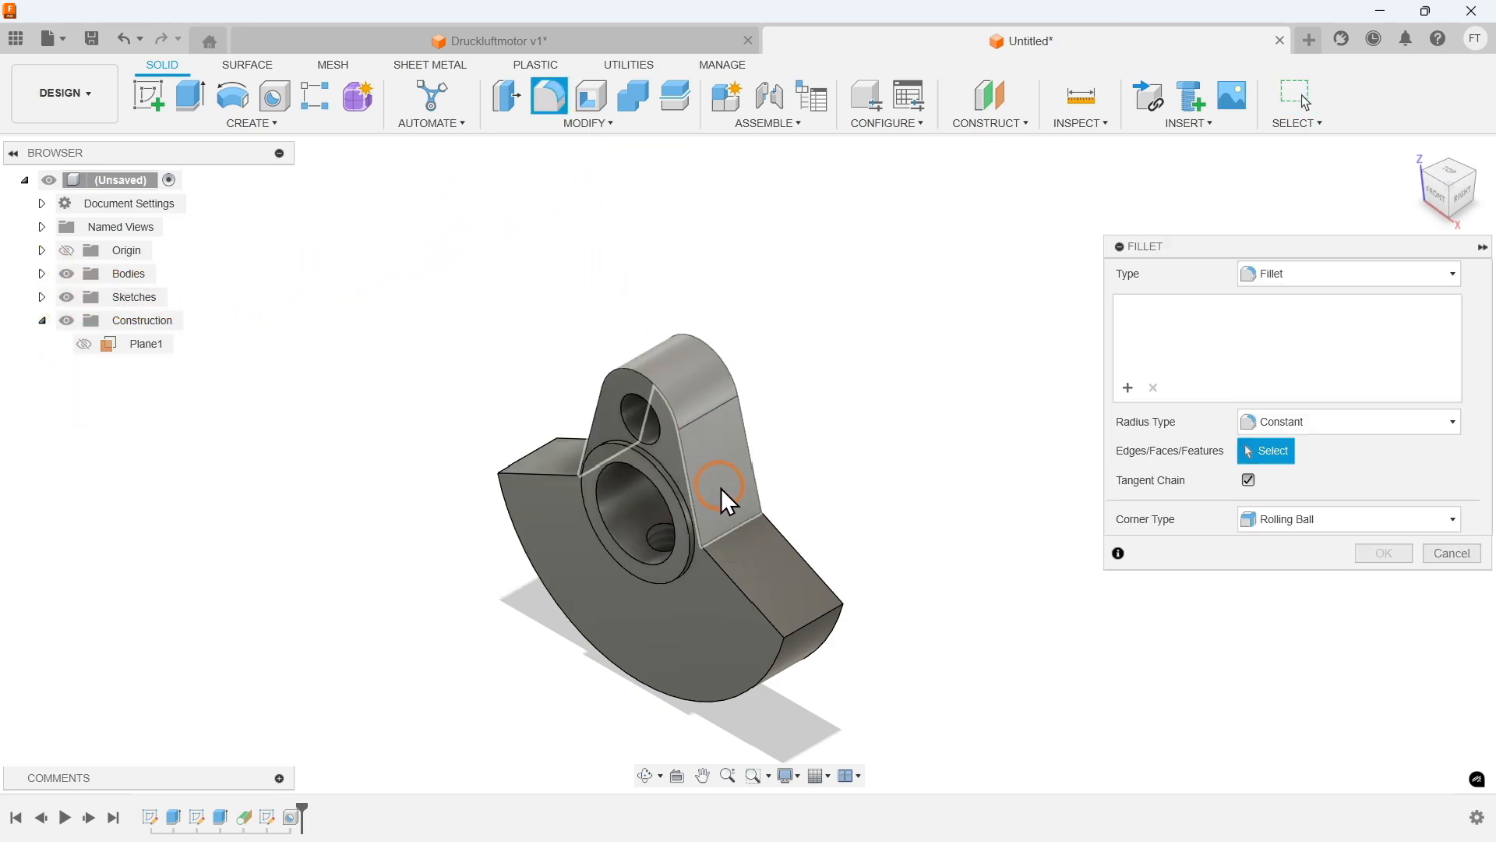
{"action": "left_click", "coordinate": [737, 527]}
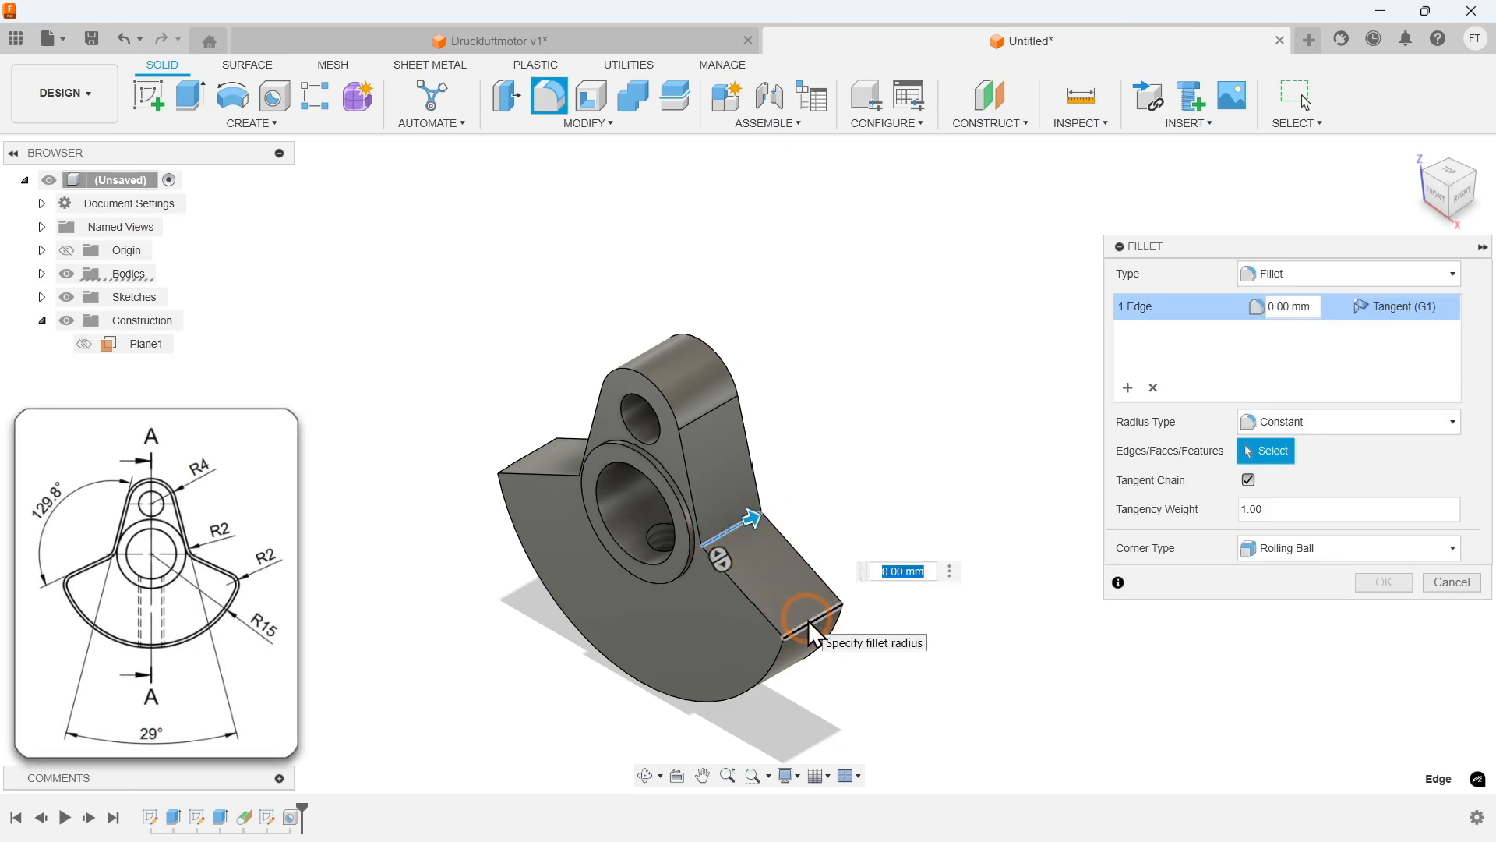
{"action": "middle_click_drag", "start_coordinate": [808, 621], "coordinate": [925, 574], "text": "shift"}
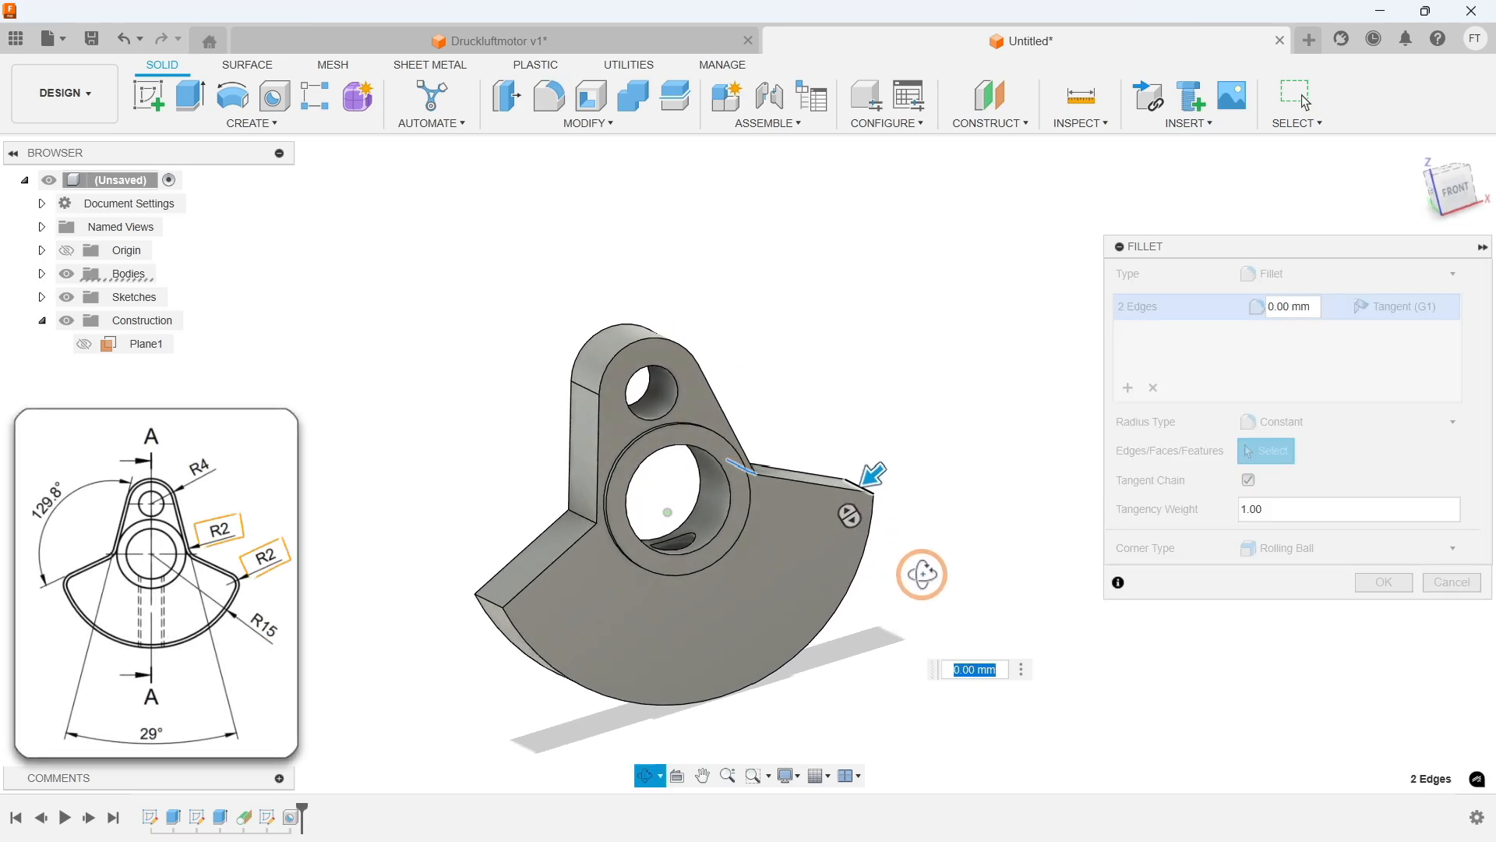
{"action": "left_click", "coordinate": [581, 520]}
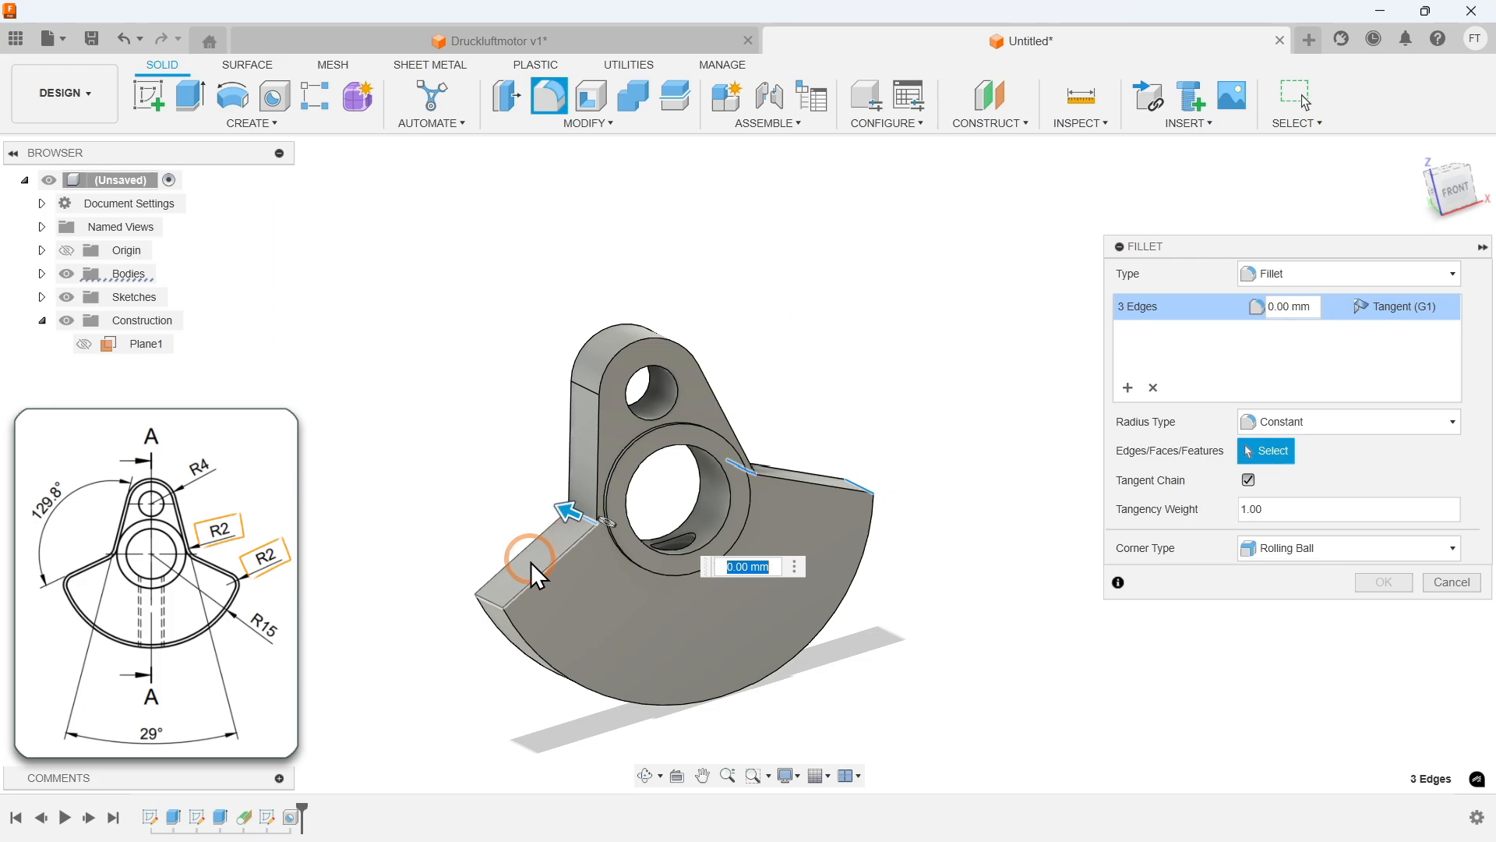
{"action": "left_click", "coordinate": [496, 605]}
{"action": "type", "text": "2"}
{"action": "key", "text": "Return"}
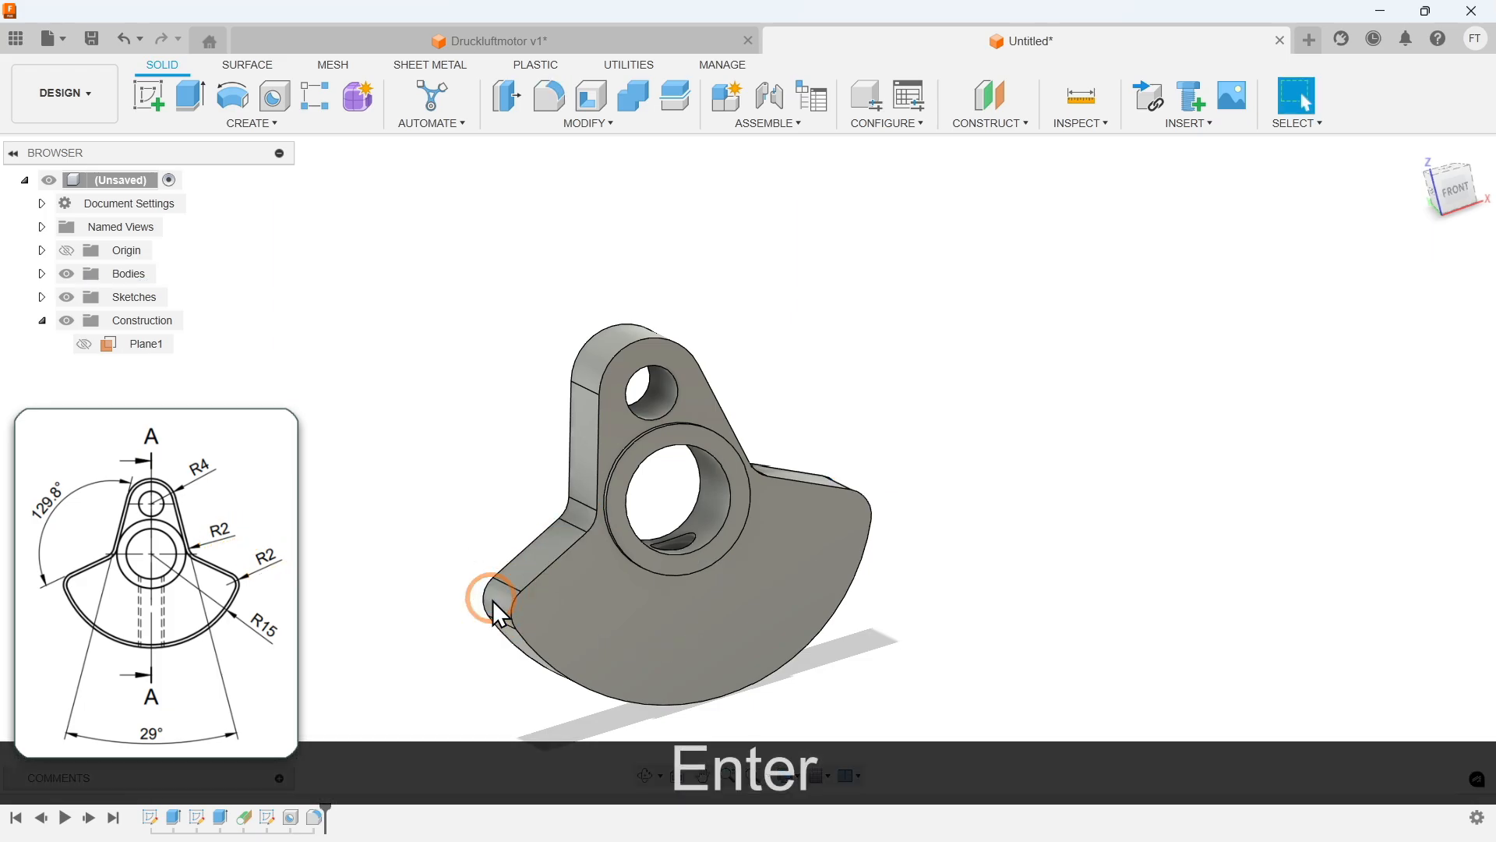
Step: Chamfer the outer contour edges on both the front and back faces by 0.5 mm, ending in the home view
{"action": "left_click", "coordinate": [615, 125]}
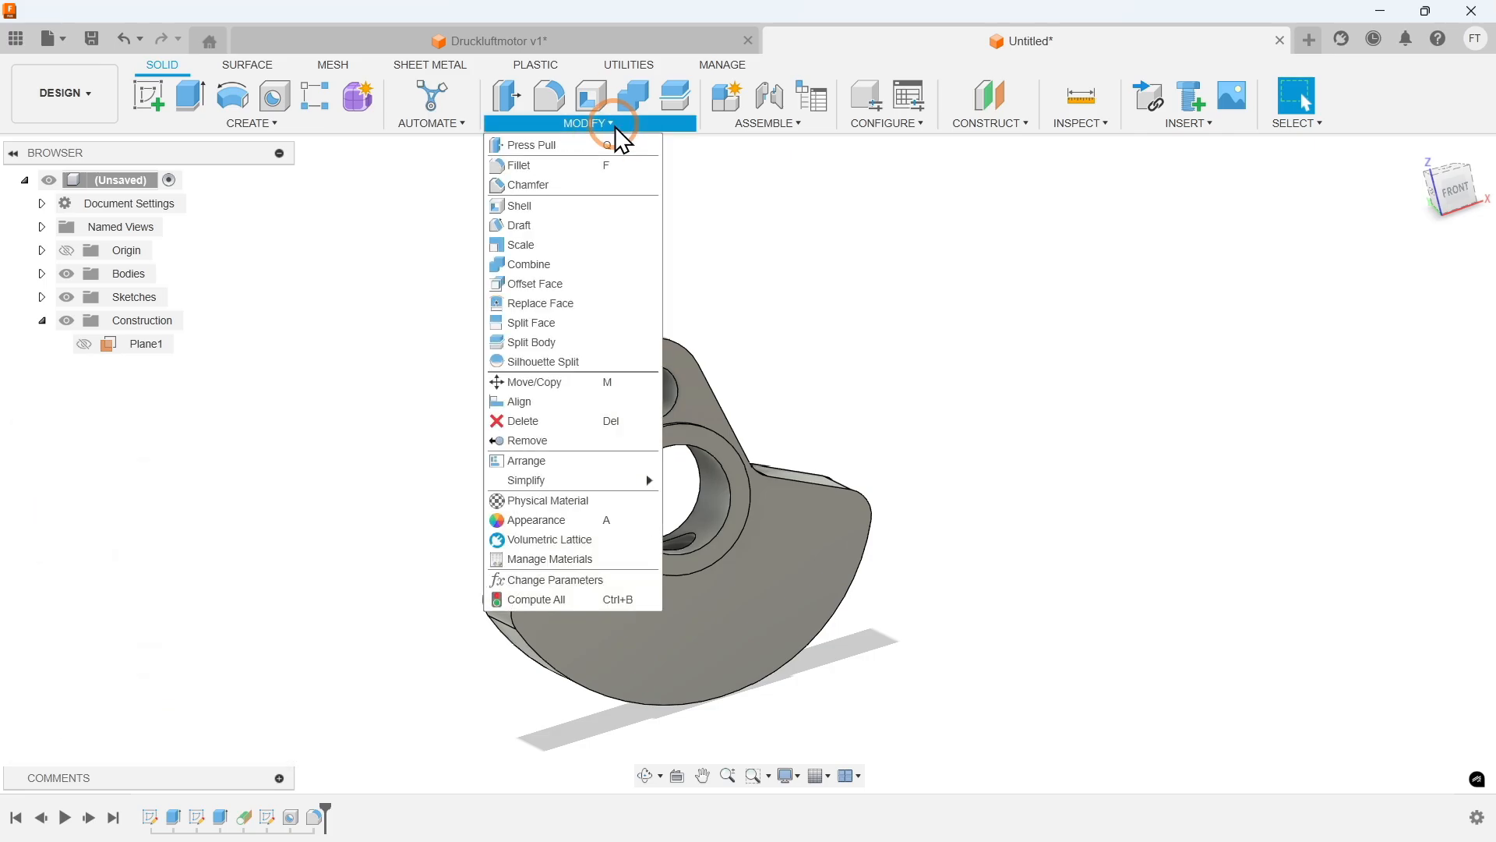
{"action": "left_click", "coordinate": [594, 184]}
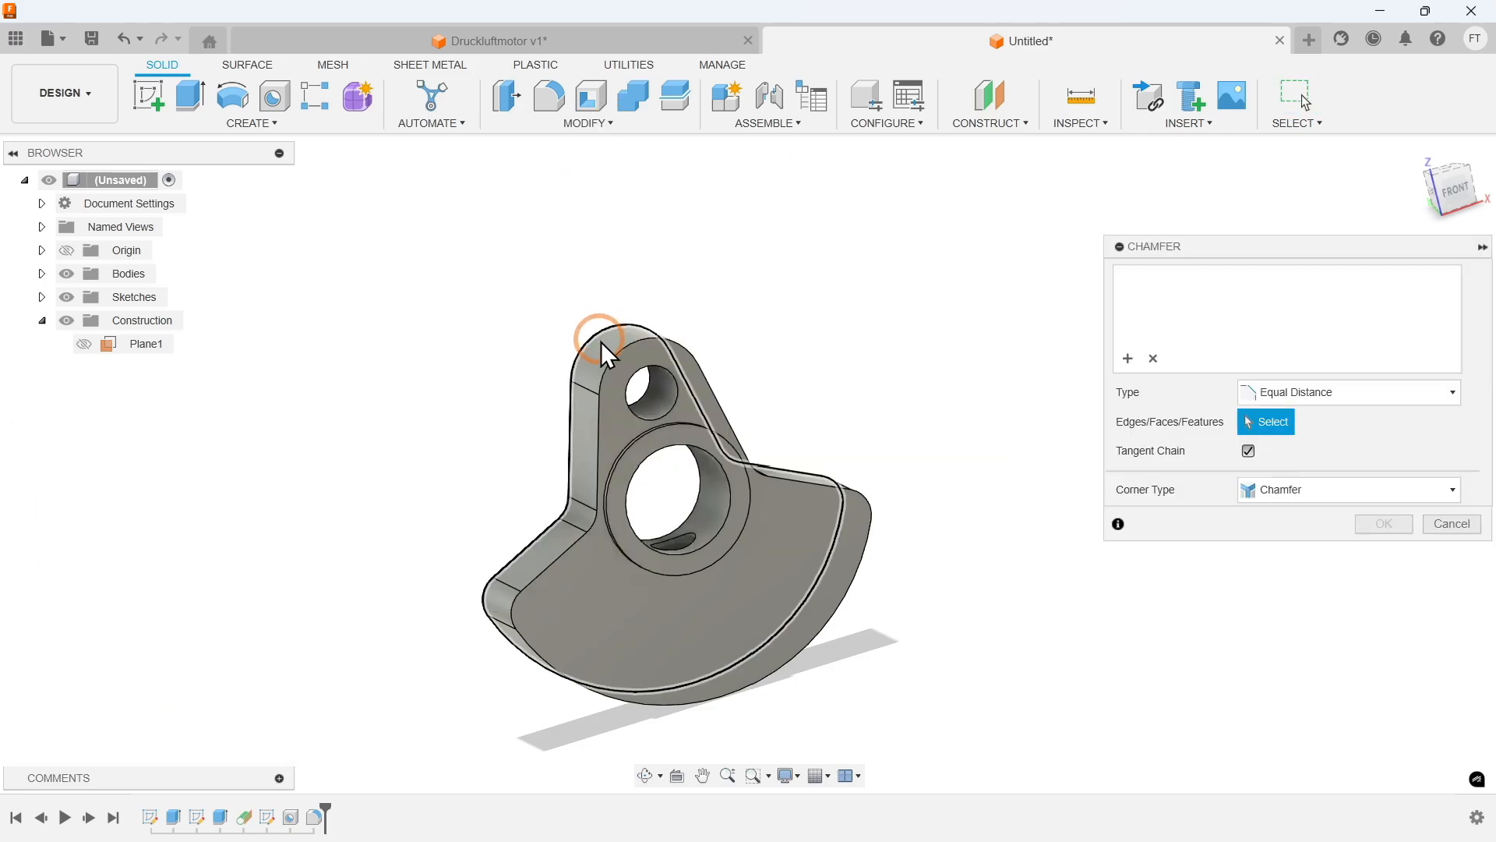
{"action": "left_click", "coordinate": [606, 363]}
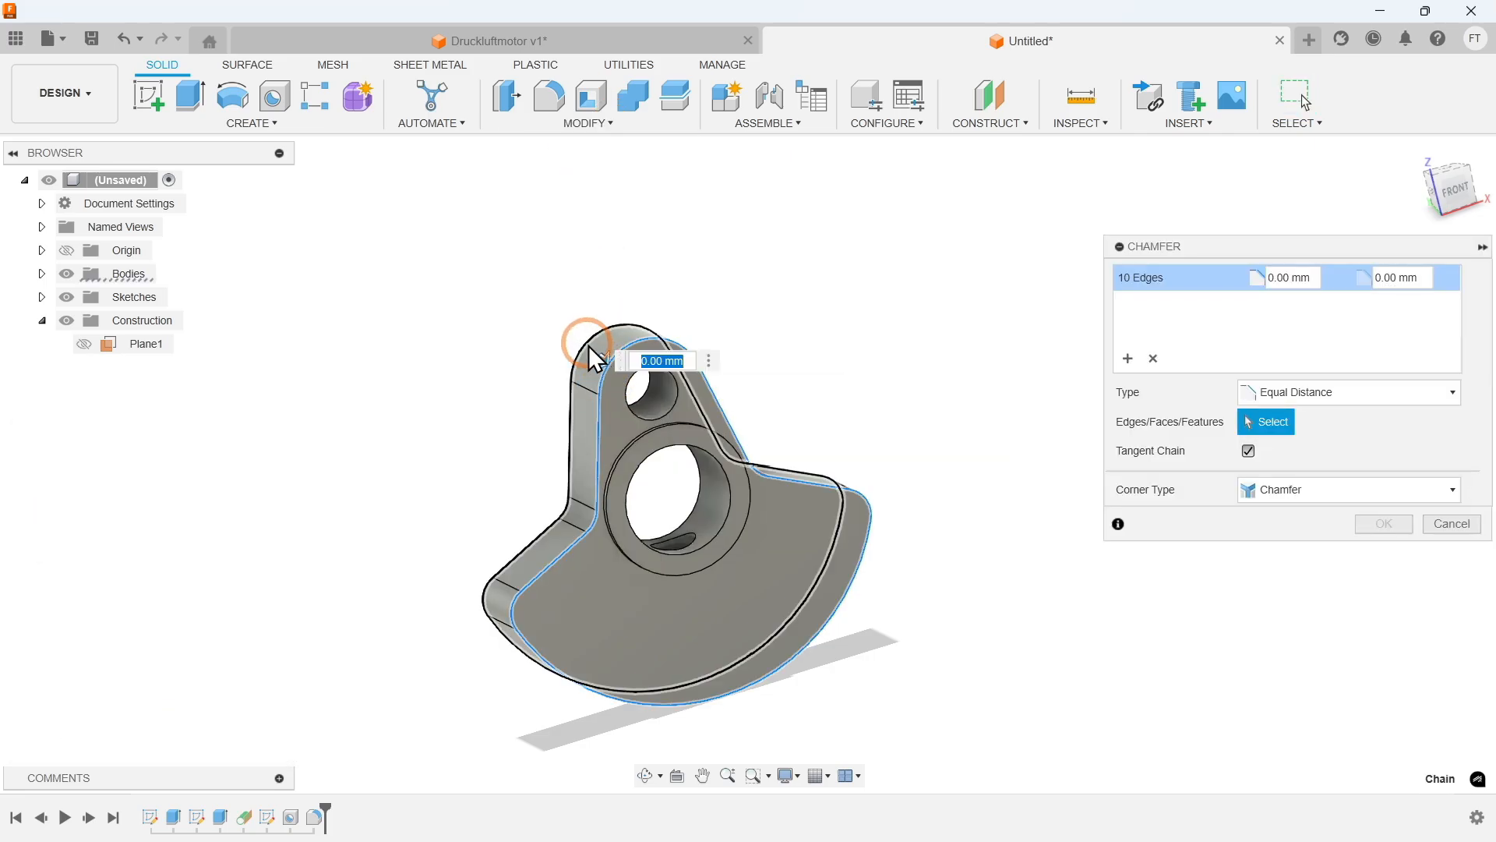
{"action": "left_click", "coordinate": [590, 347]}
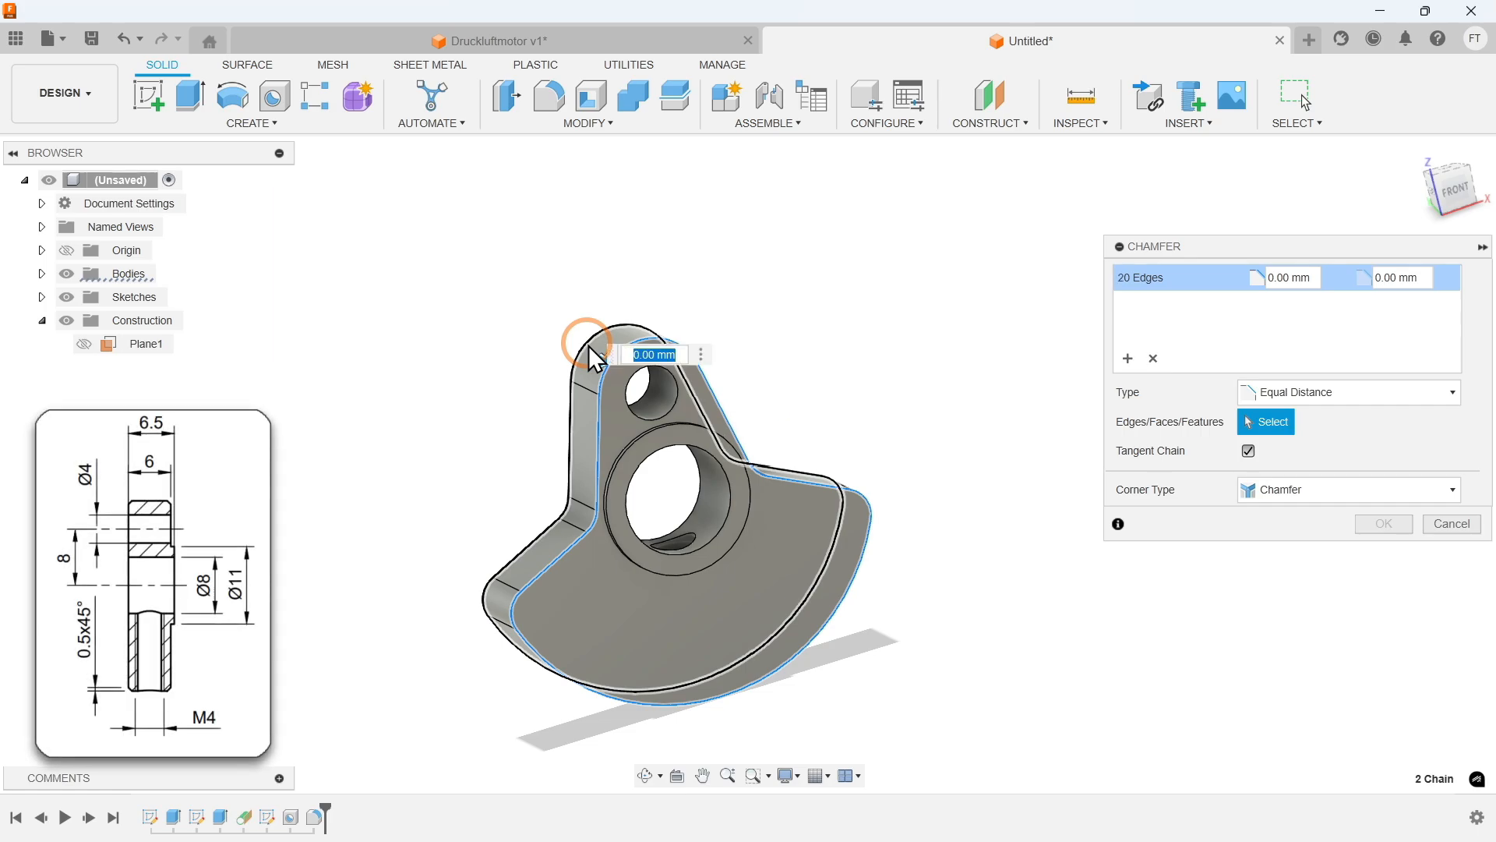
{"action": "type", "text": "0"}
{"action": "type", "text": ".5"}
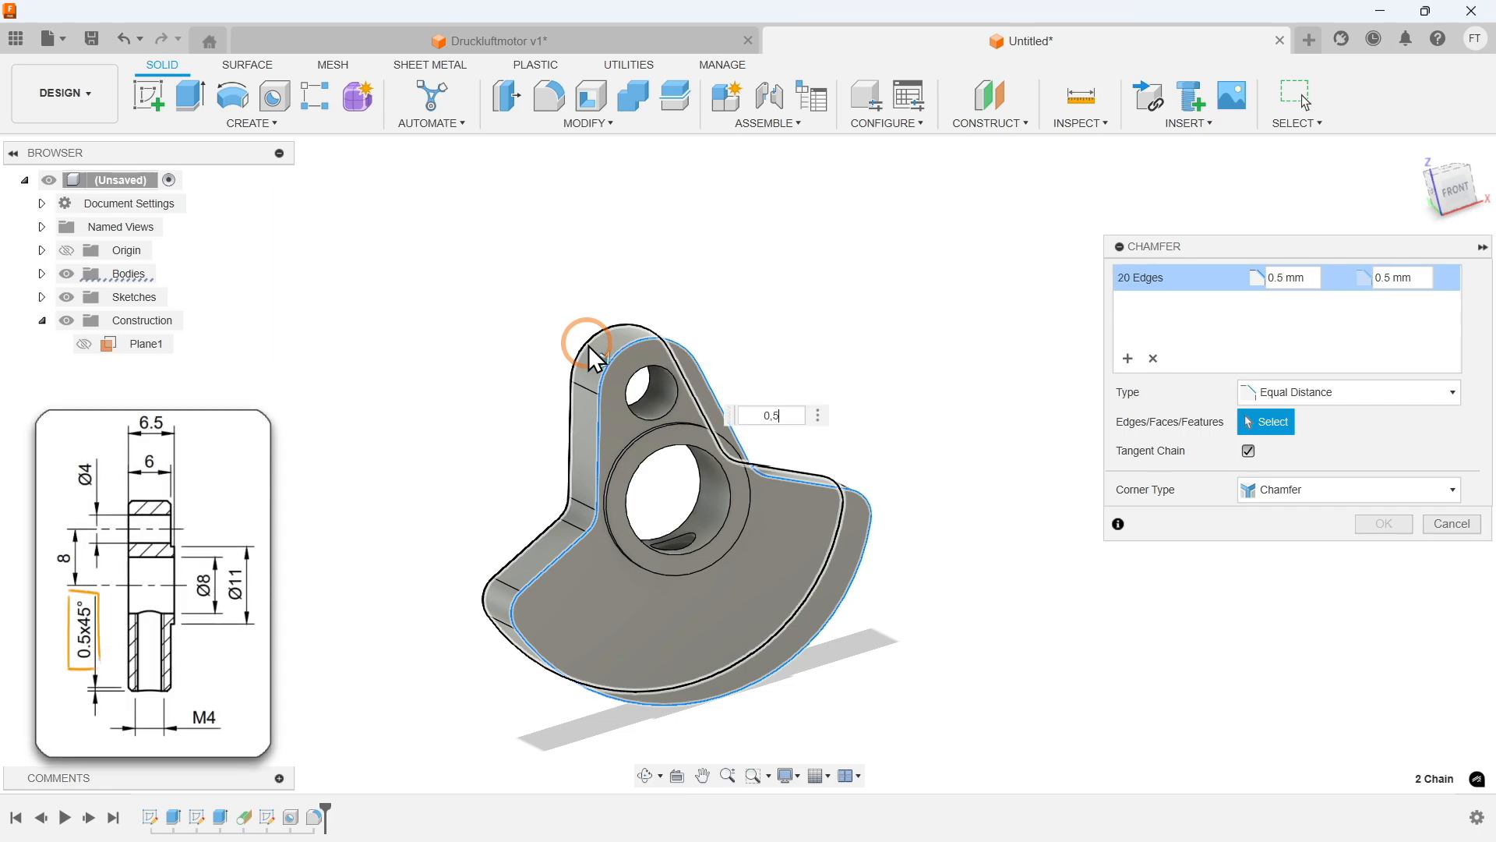
{"action": "key", "text": "Return"}
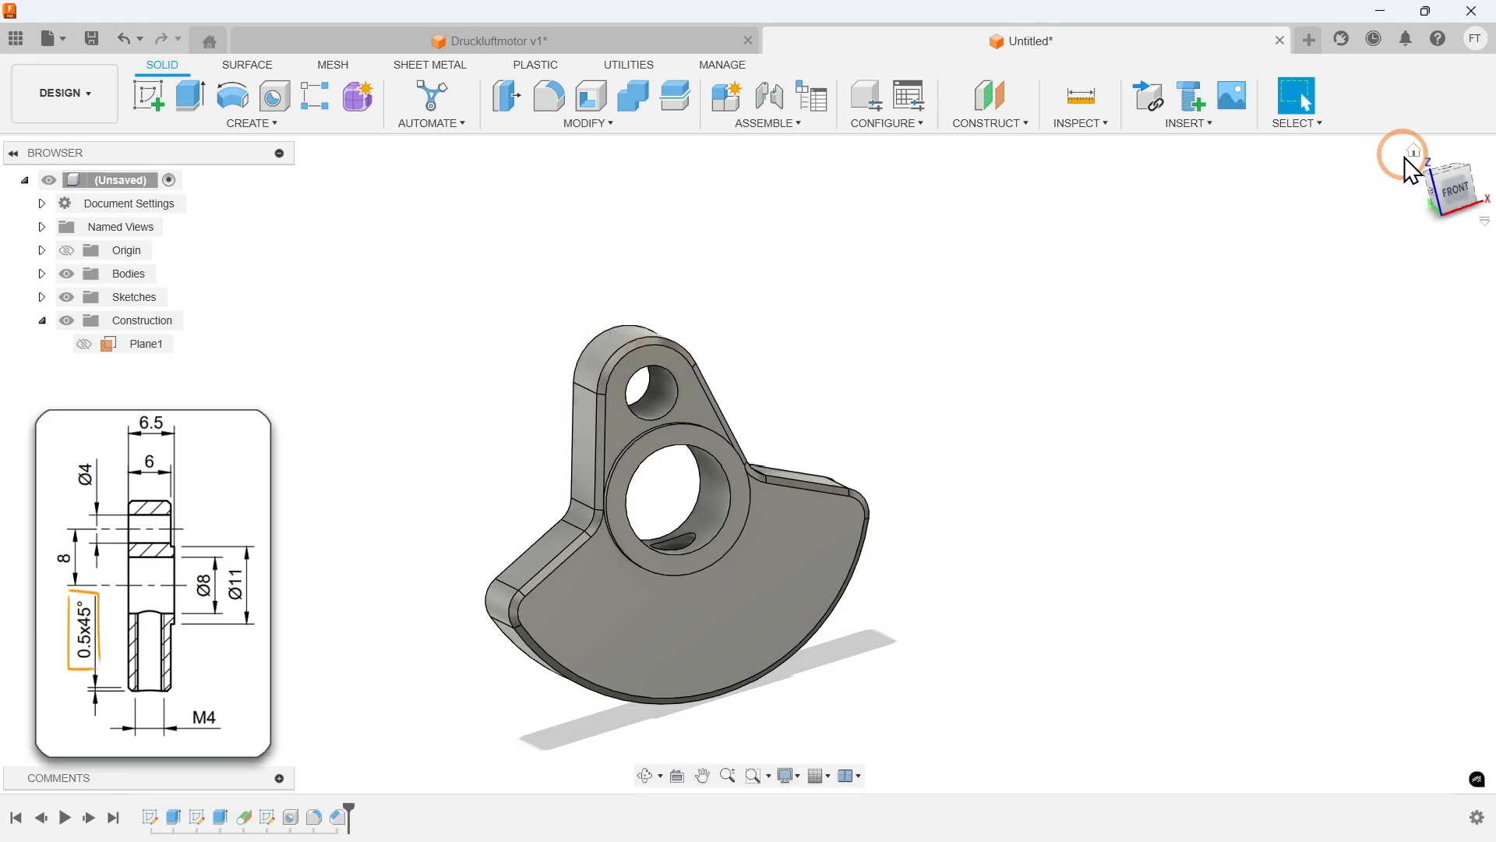
{"action": "left_click", "coordinate": [1415, 150]}
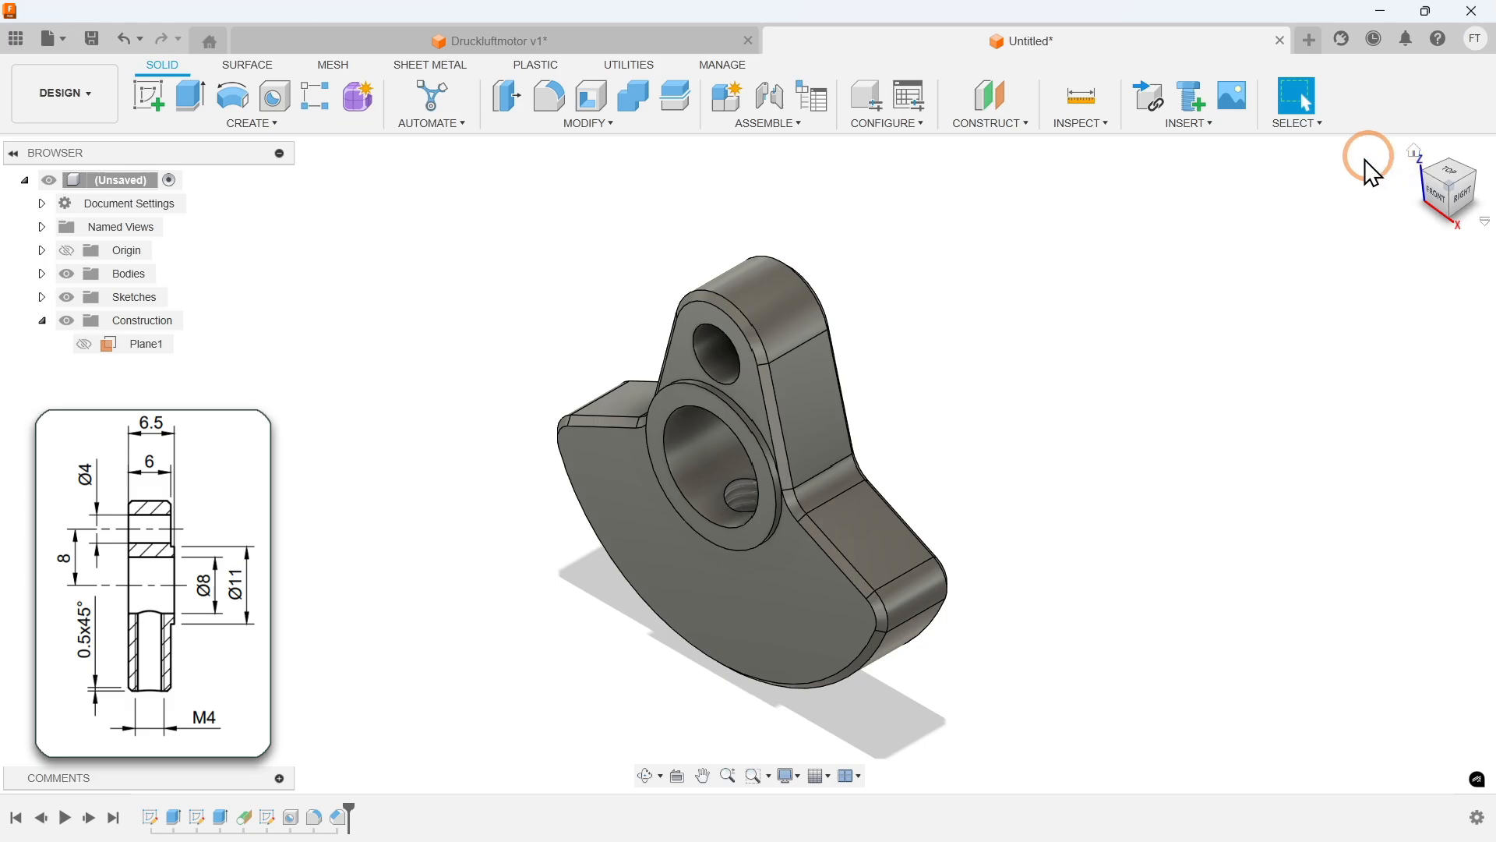
Step: Assign a bronze-coloured metal from the Fusion Material Library to the crank body as its physical material
{"action": "left_click", "coordinate": [630, 127]}
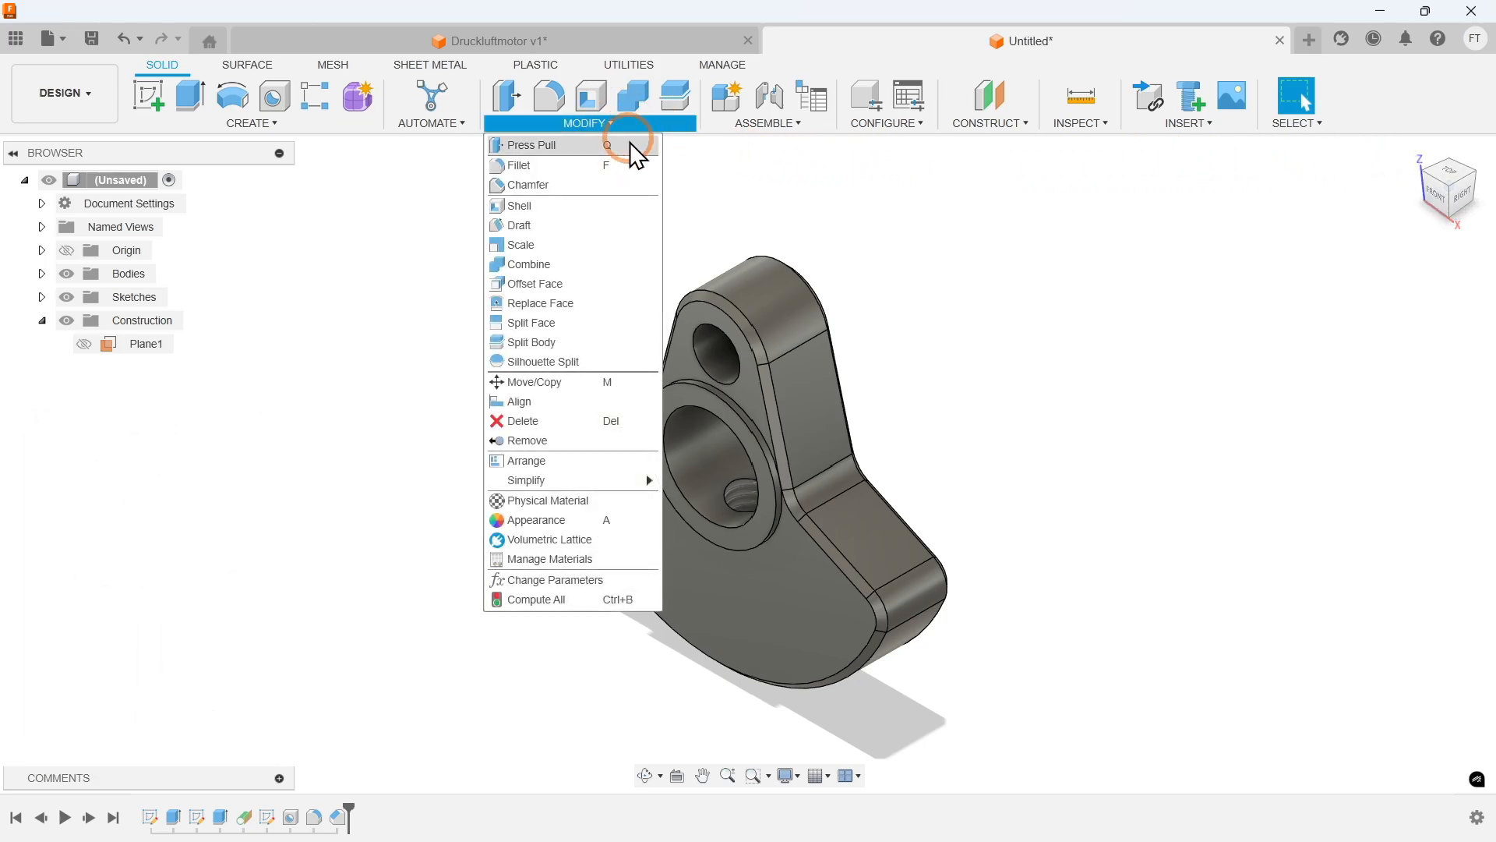
{"action": "left_click", "coordinate": [599, 499]}
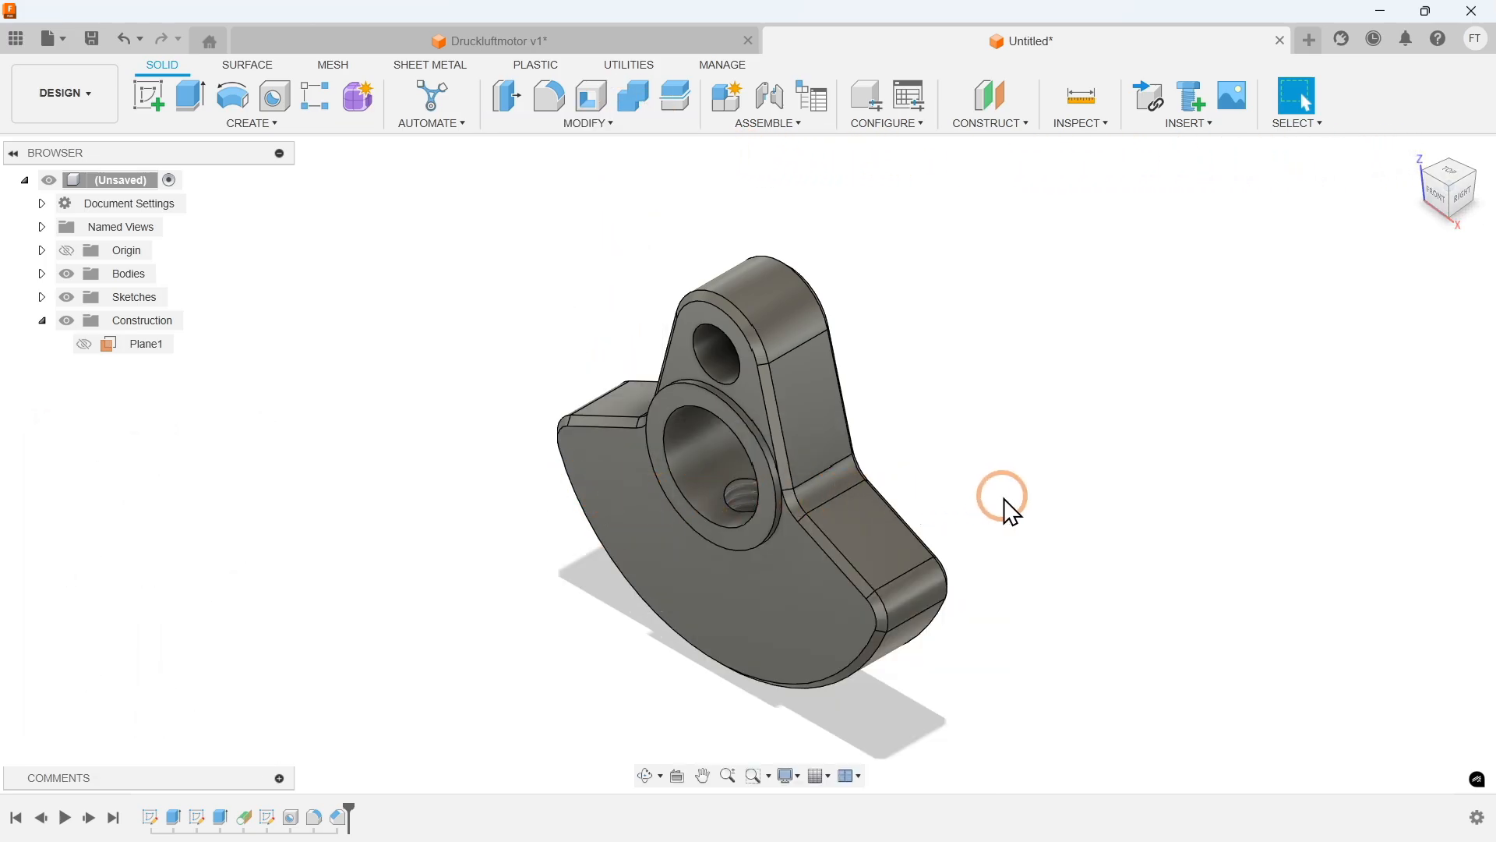
{"action": "scroll", "coordinate": [1264, 564], "scroll_direction": "down", "scroll_amount": 8}
{"action": "scroll", "coordinate": [1270, 593], "scroll_direction": "down", "scroll_amount": 10}
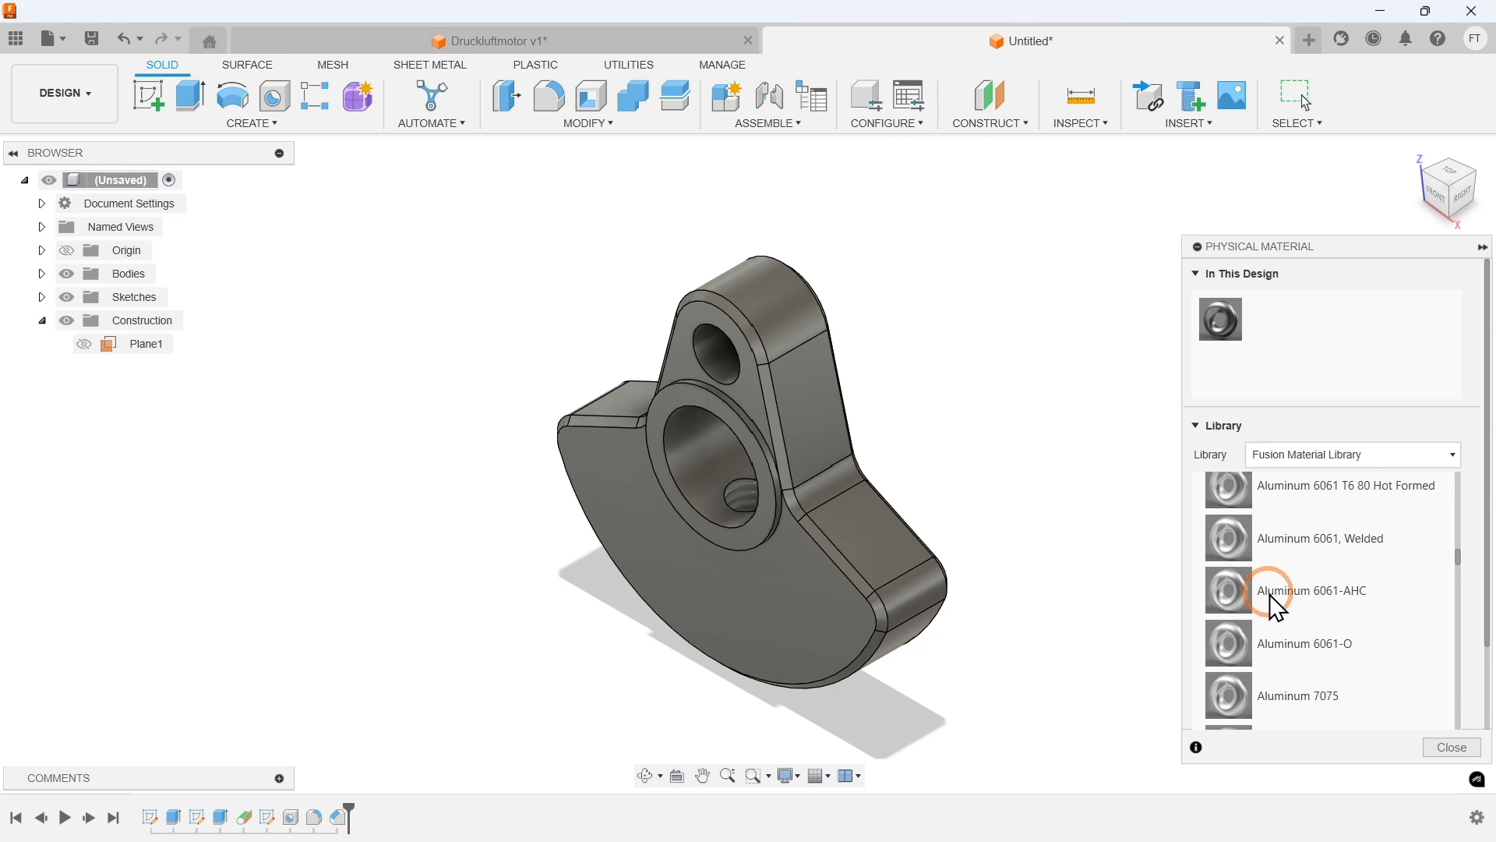
{"action": "left_click_drag", "start_coordinate": [1287, 592], "coordinate": [793, 604]}
{"action": "left_click", "coordinate": [1438, 749]}
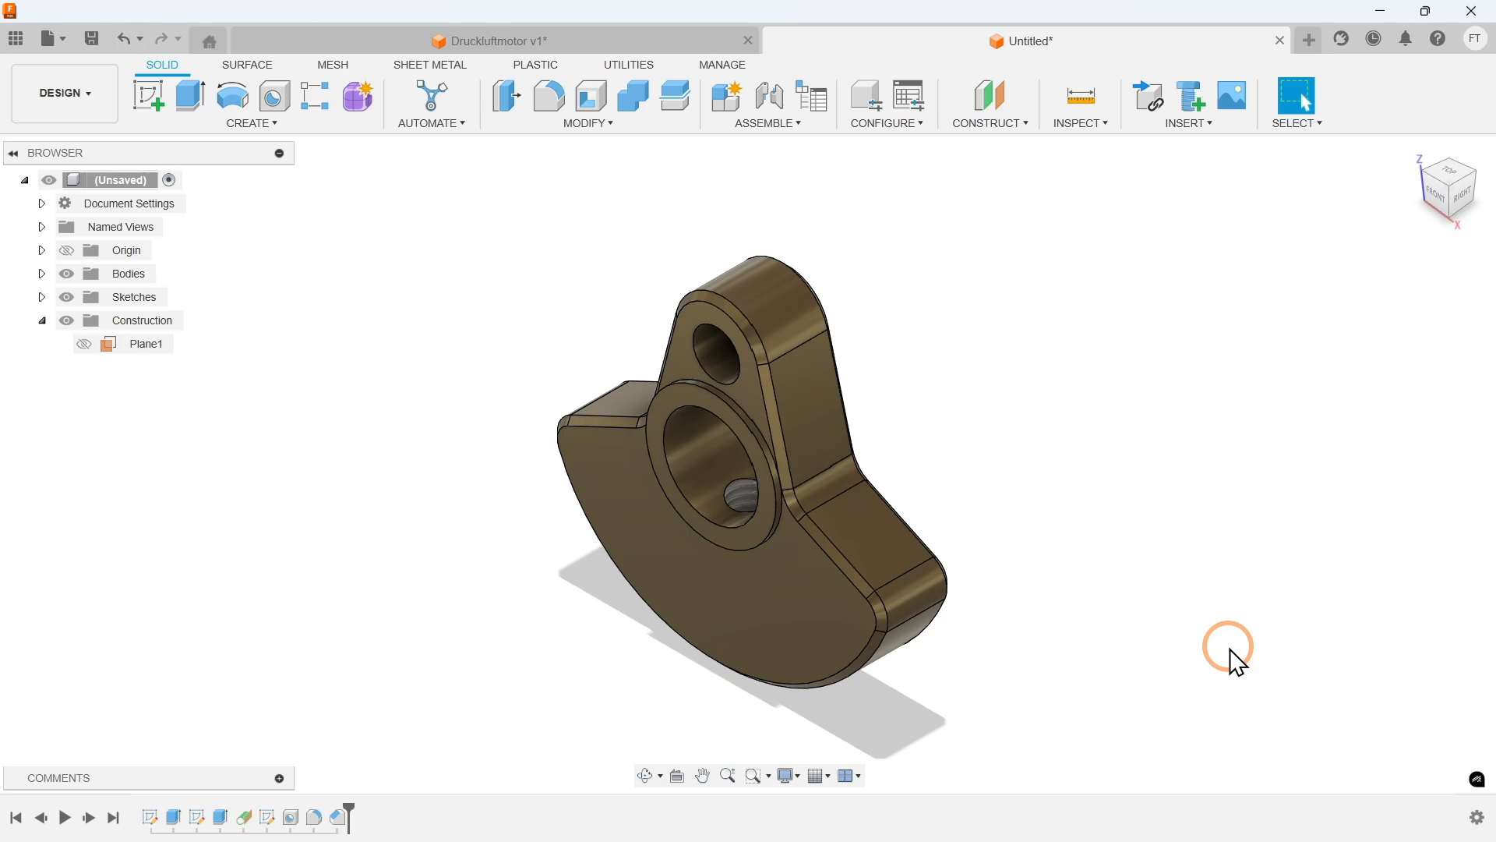
Step: Save the design as Kurbel in the Druckluftmotor folder of the Fusion Tutorials project
{"action": "key", "text": "ctrl+s"}
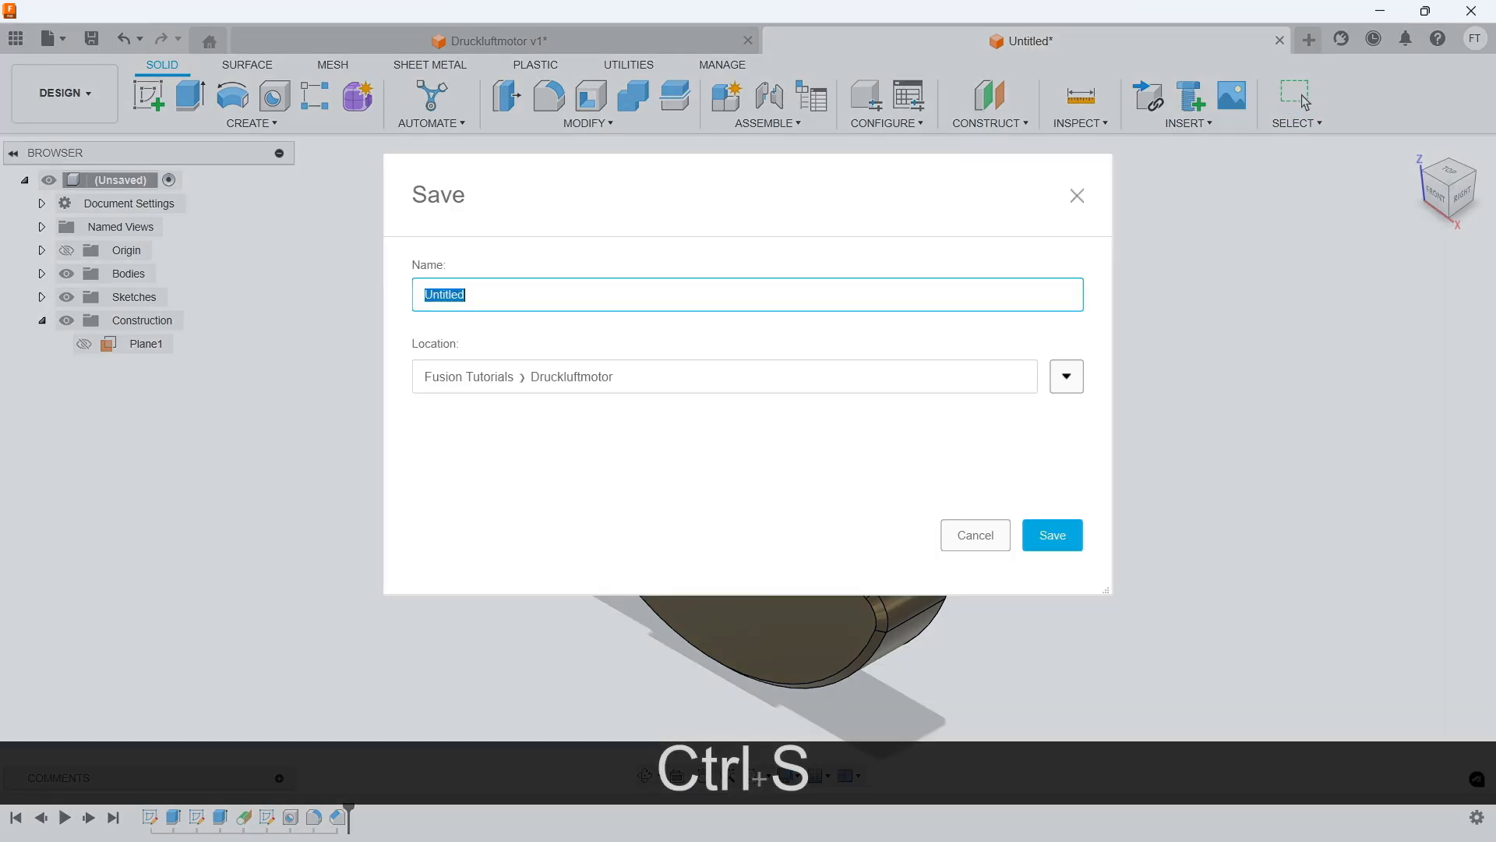
{"action": "type", "text": "Kurbel"}
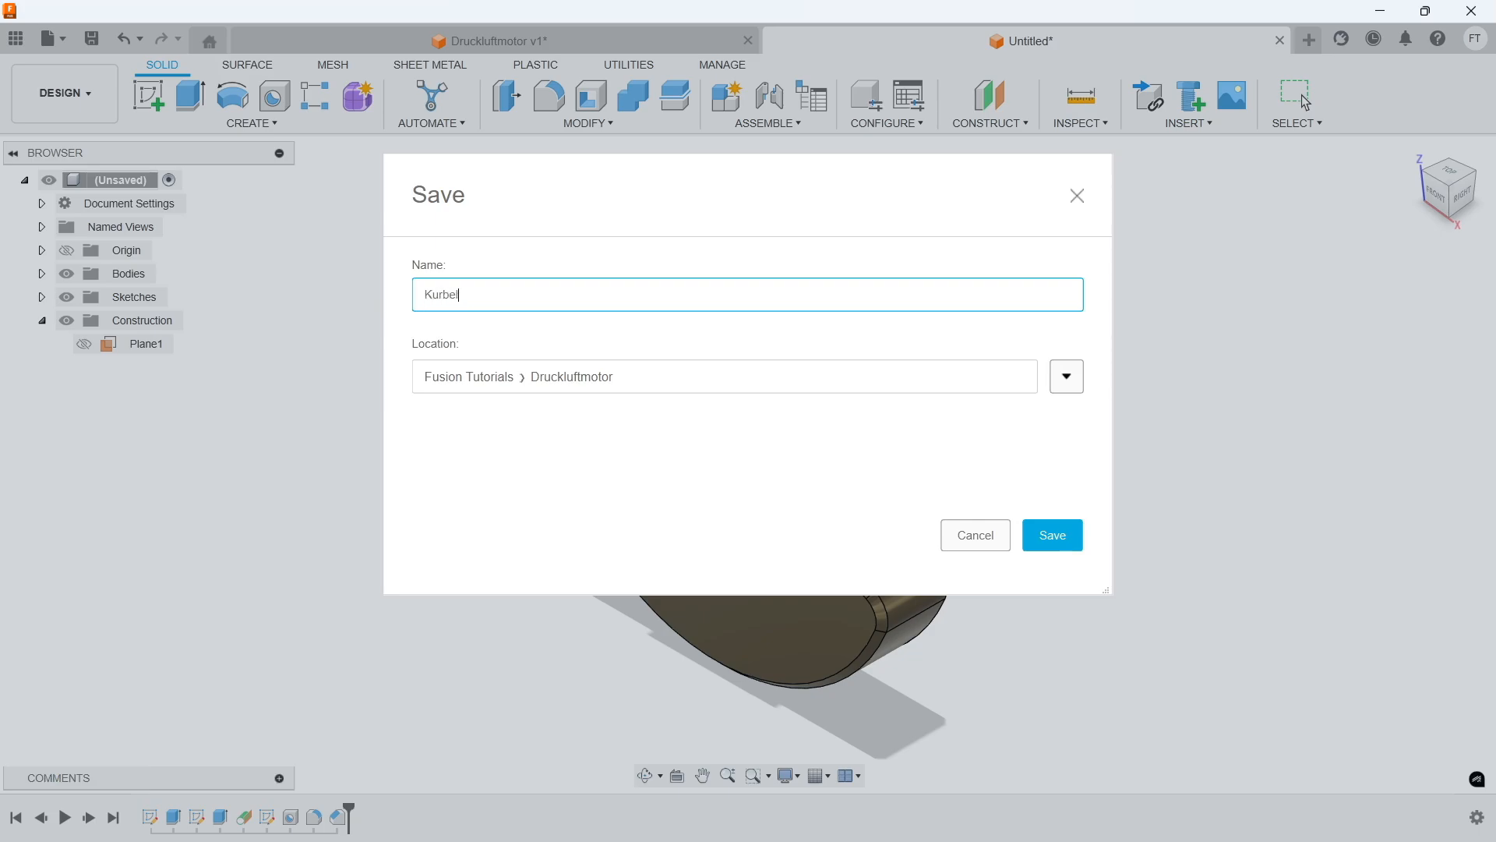
{"action": "key", "text": "Return"}
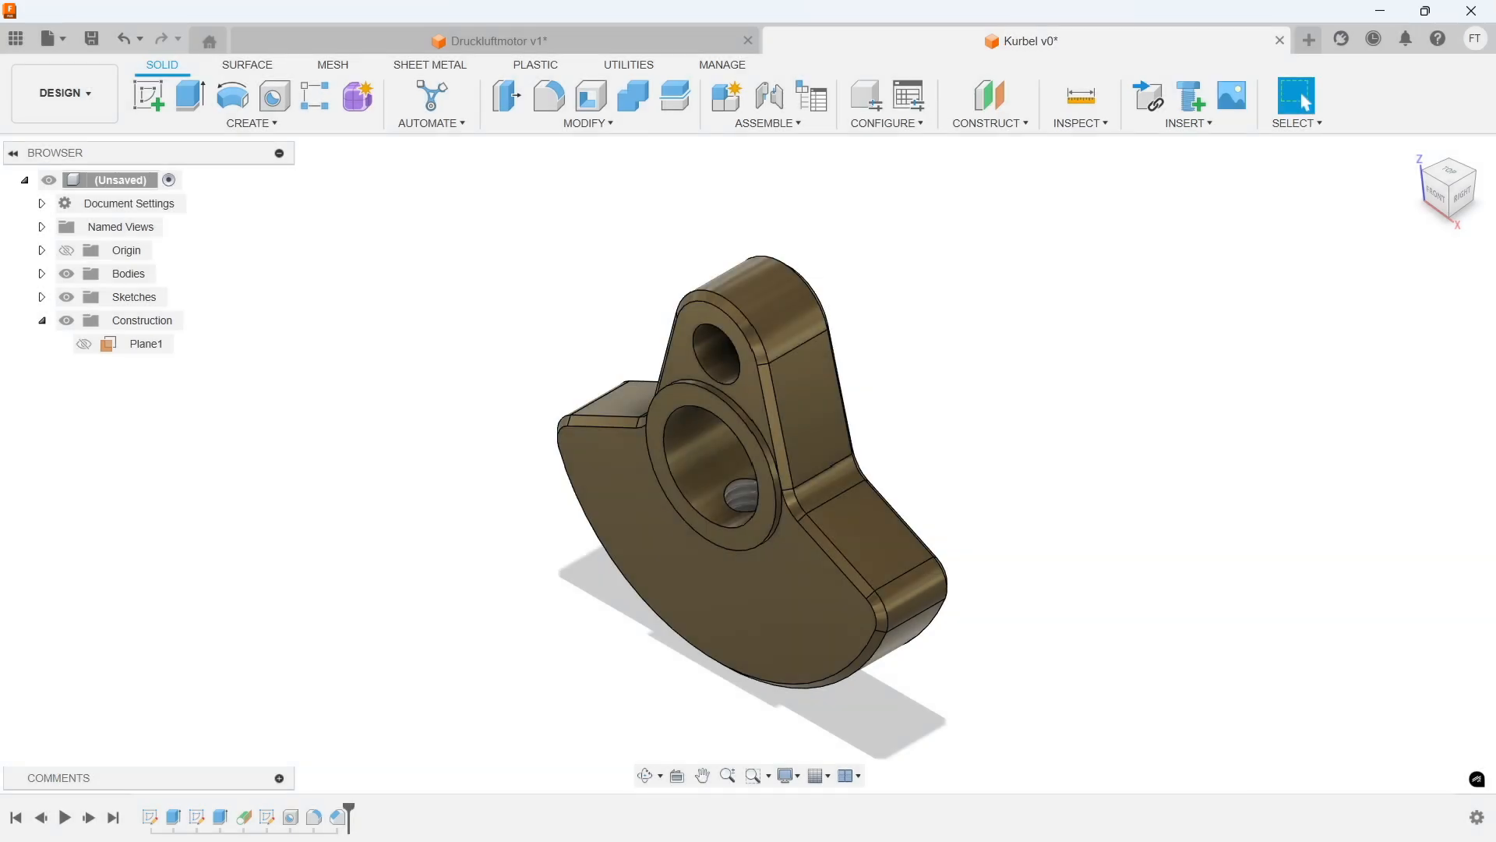